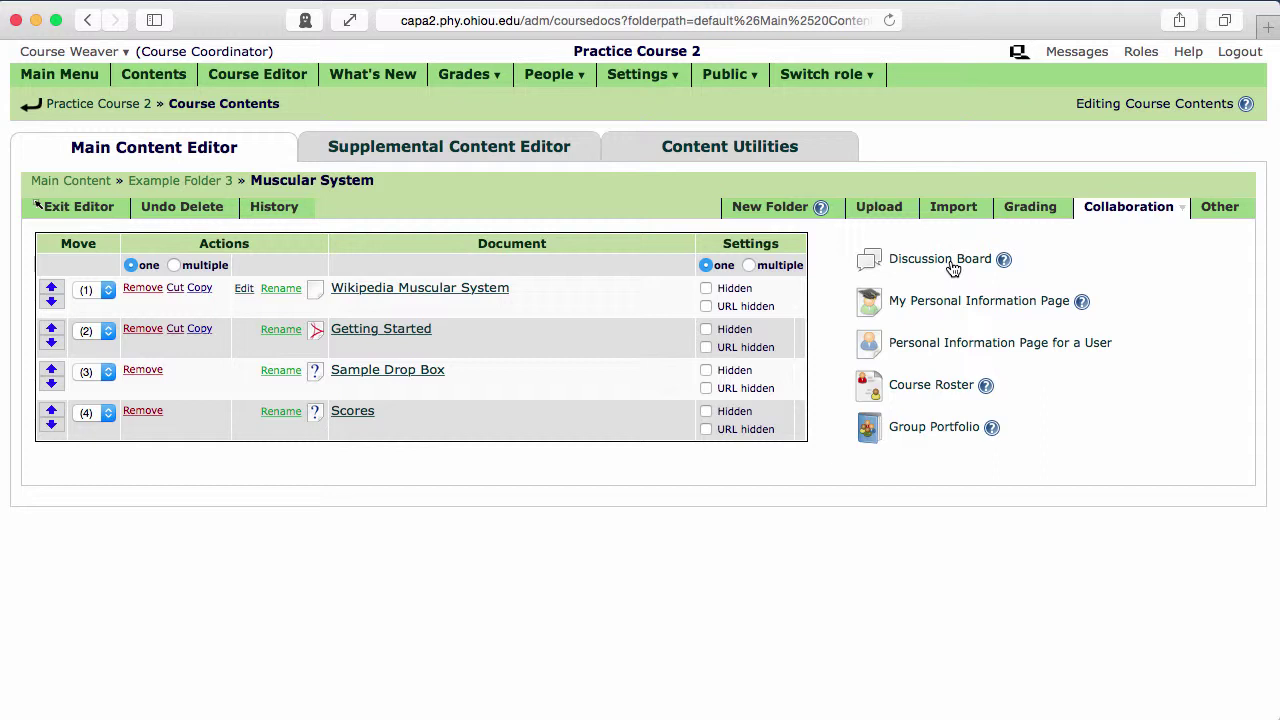
Add a discussion board titled "Sample Discussion" to the Muscular System folder and re-initialize the course
click(953, 266)
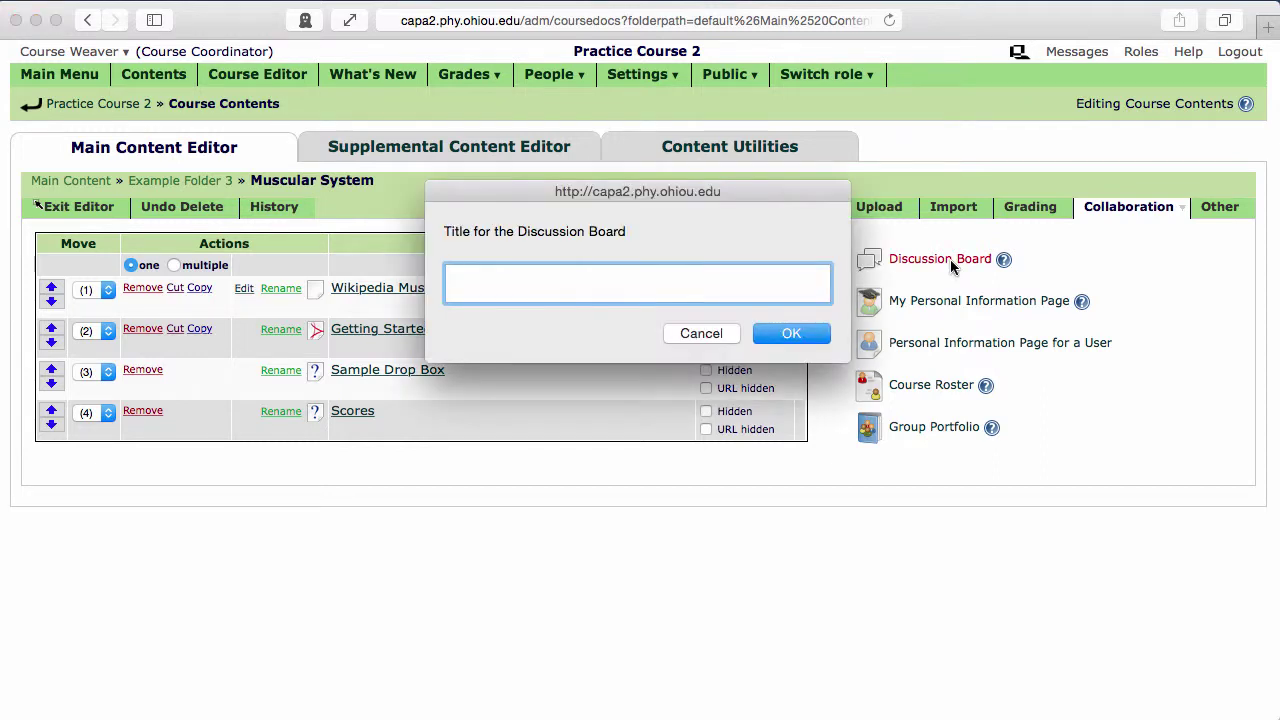
text(Sample Discussion)
key(Return)
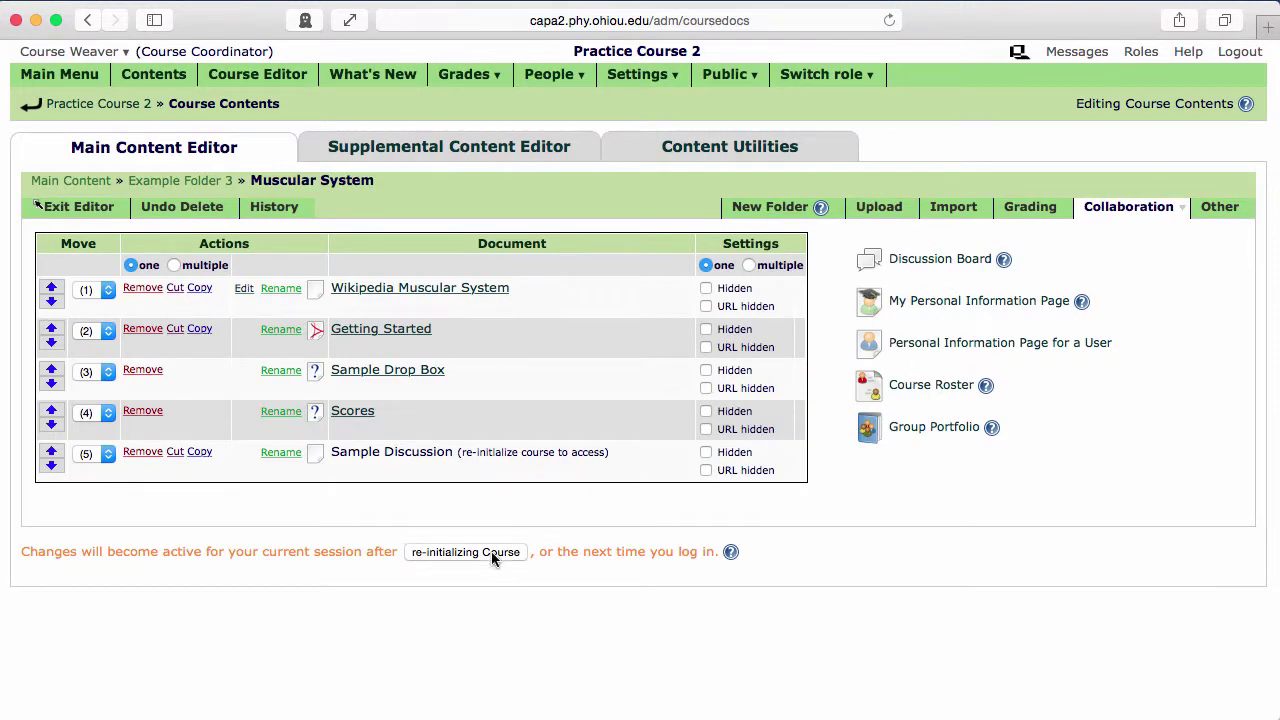
click(492, 559)
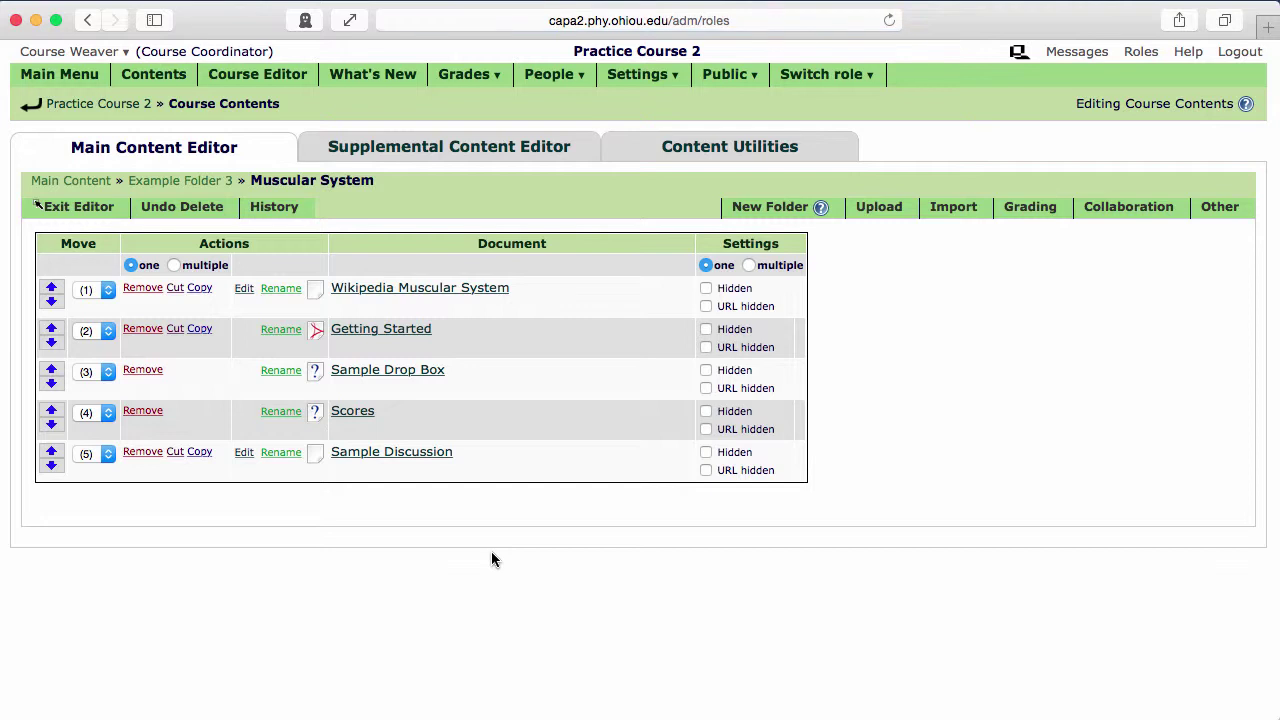
Open the Sample Discussion board for editing and title a new discussion post "Post 1"
click(243, 455)
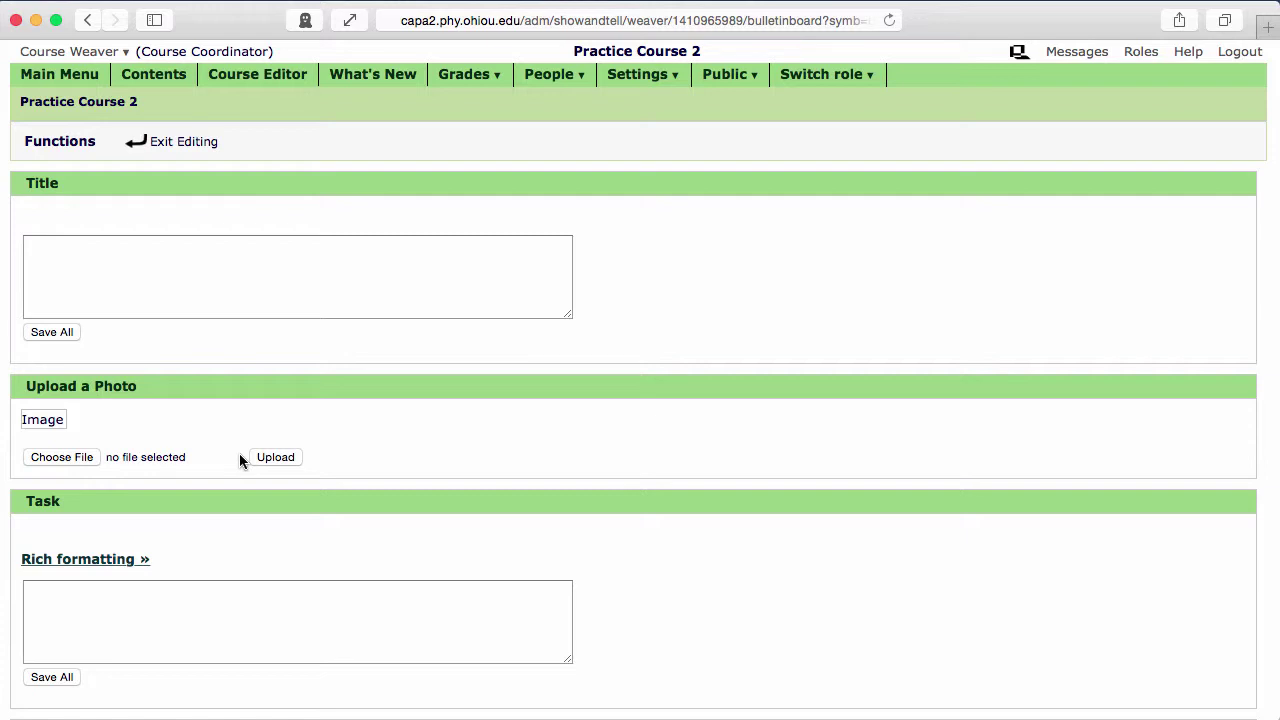
scroll(239, 460, down, 10)
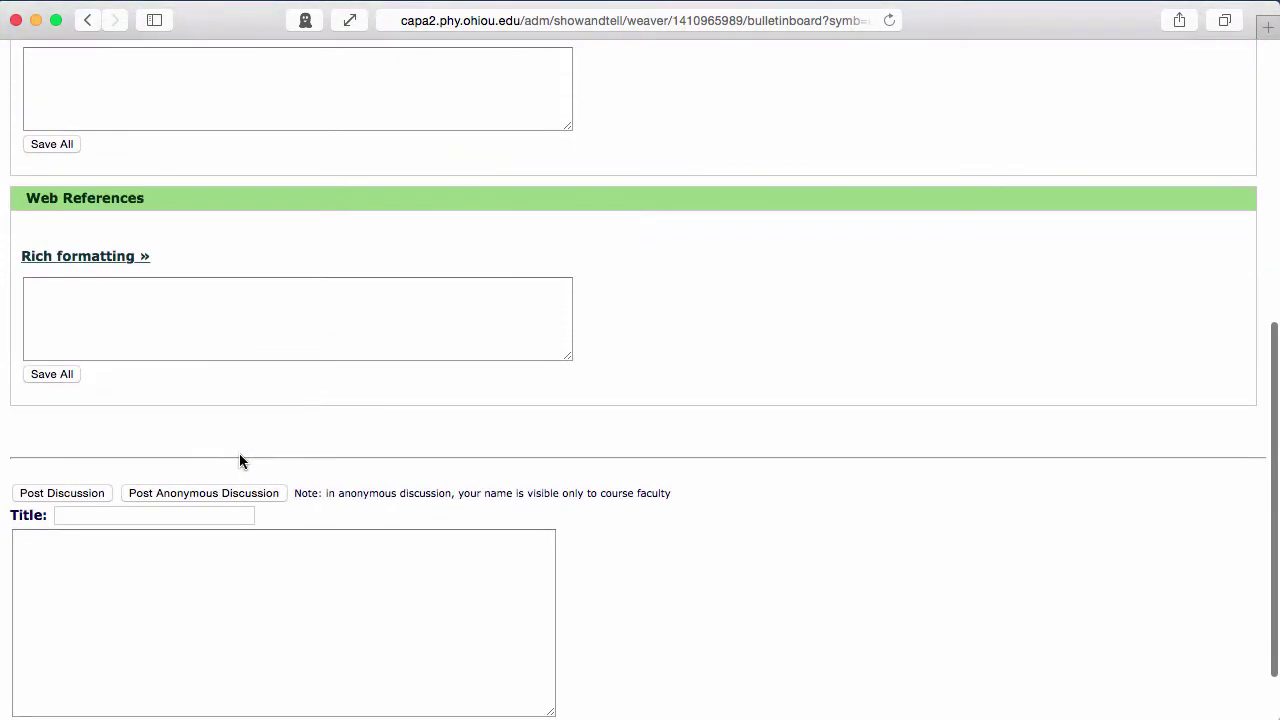
scroll(239, 460, down, 3)
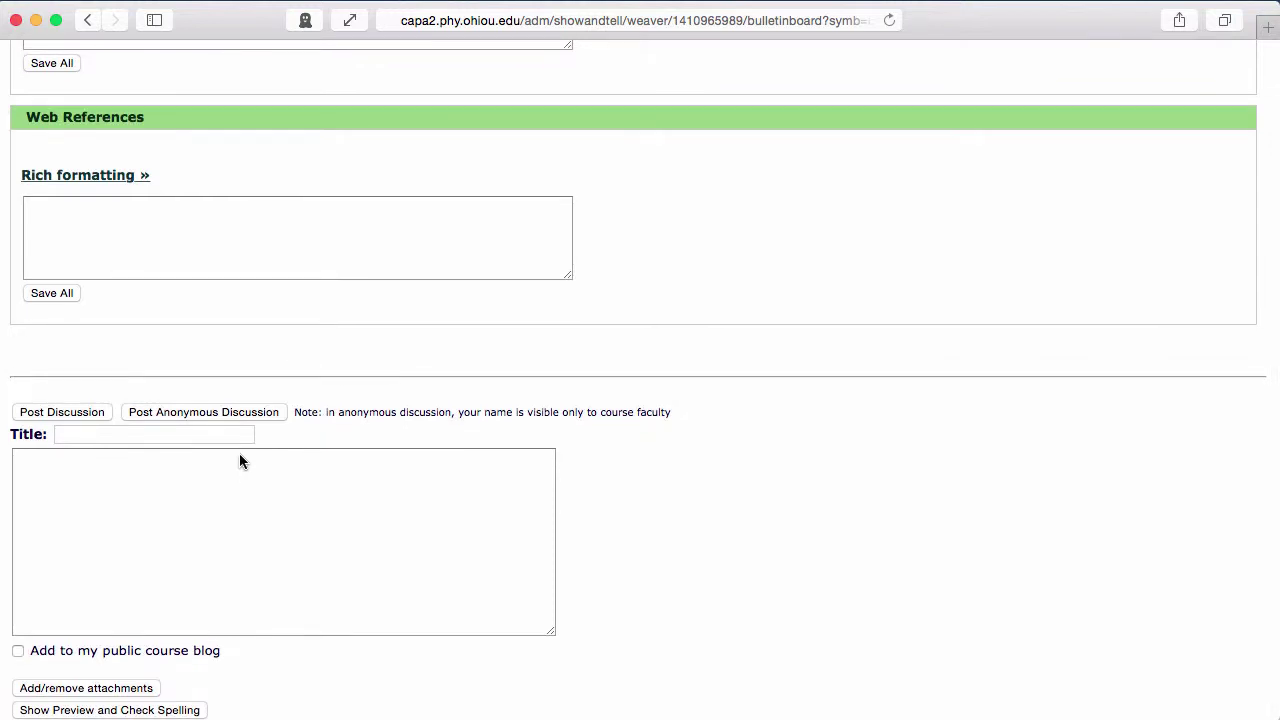
click(103, 432)
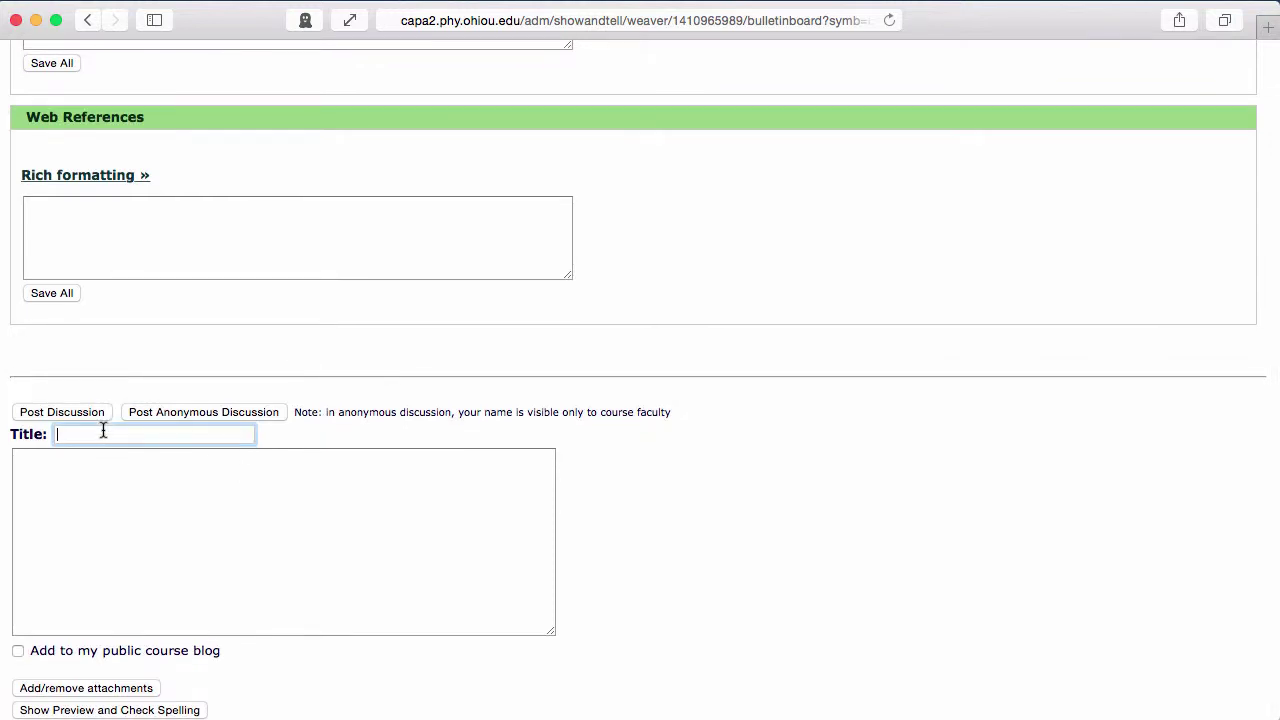
text(Post 1)
Write "This is a test." as the message of Post 1 and post it as a non-anonymous discussion
click(15, 458)
text(This is )
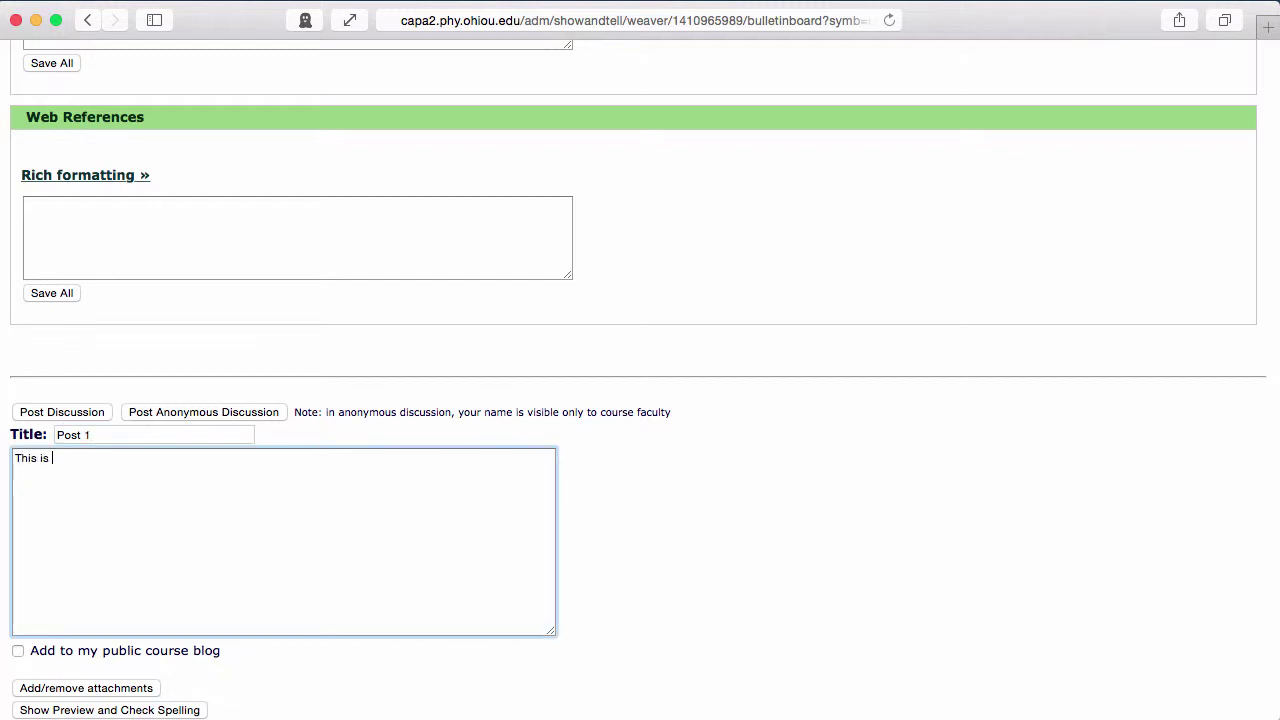
text(a test)
key(BackSpace)
key(BackSpace)
key(BackSpace)
key(BackSpace)
text(a test)
scroll(692, 485, down, 2)
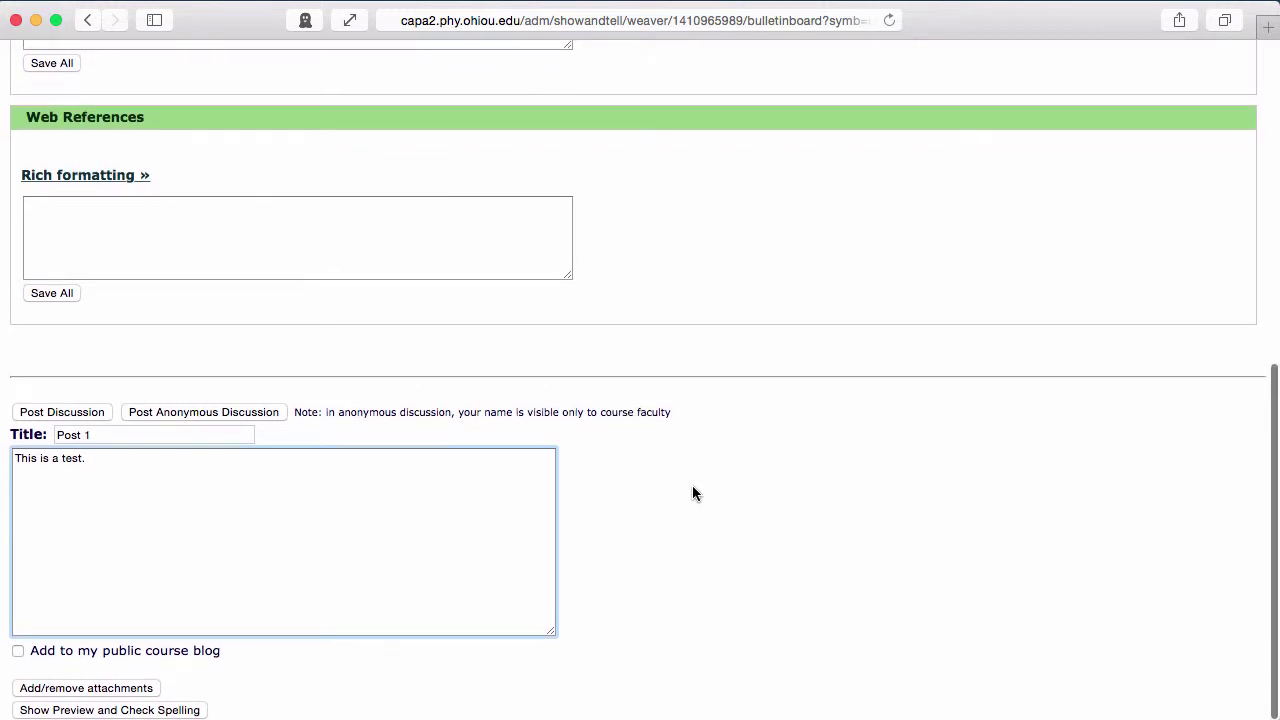
click(36, 413)
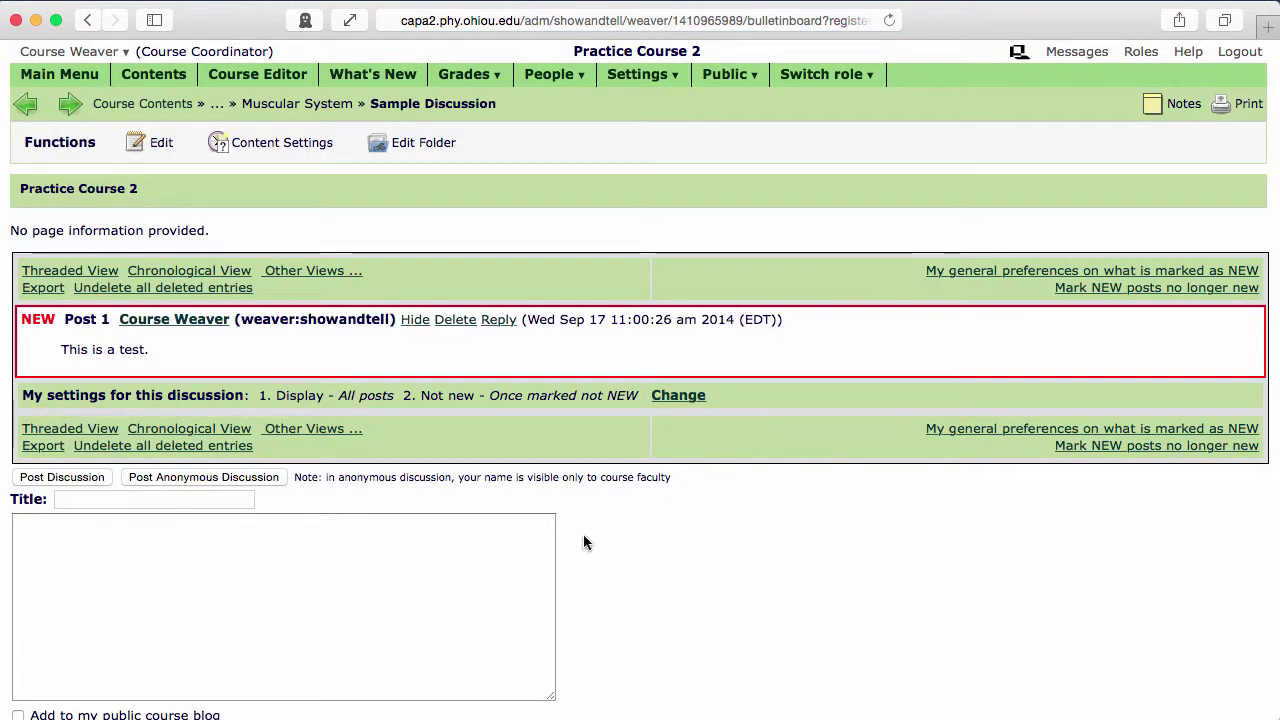
Look over the new entry on the Sample Discussion page and return to the course editor
scroll(659, 569, down, 2)
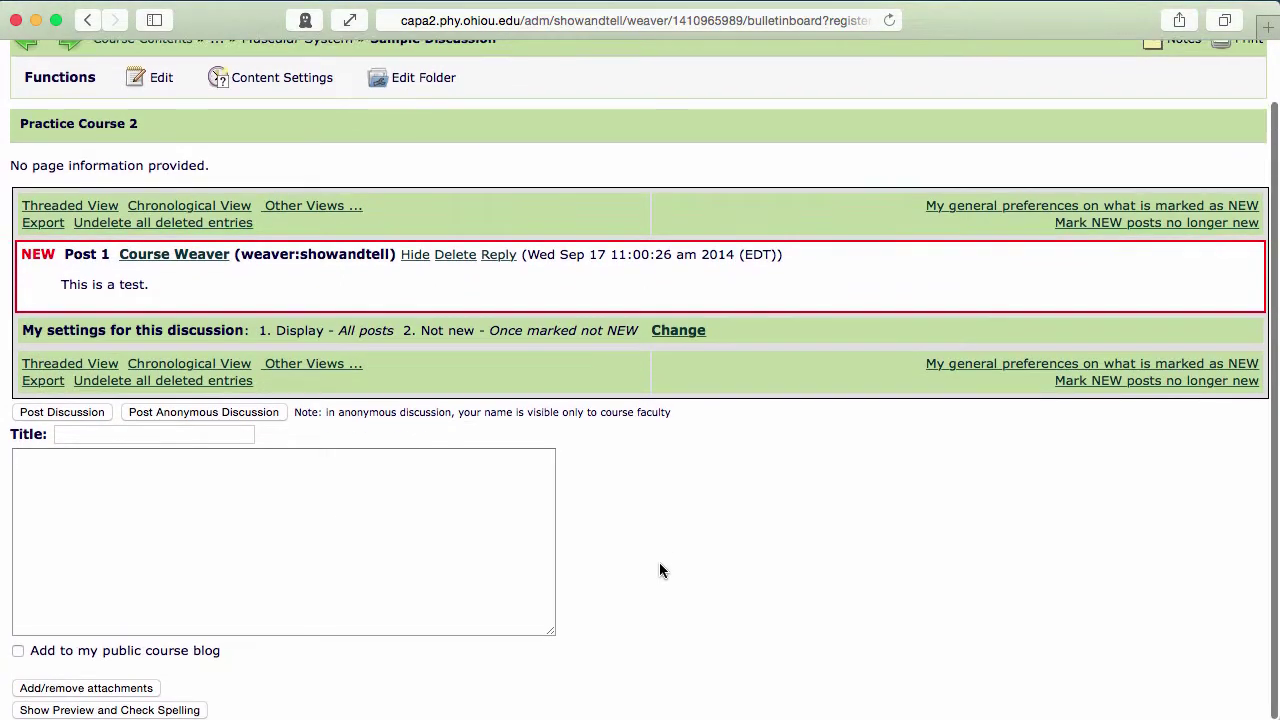
scroll(659, 570, up, 2)
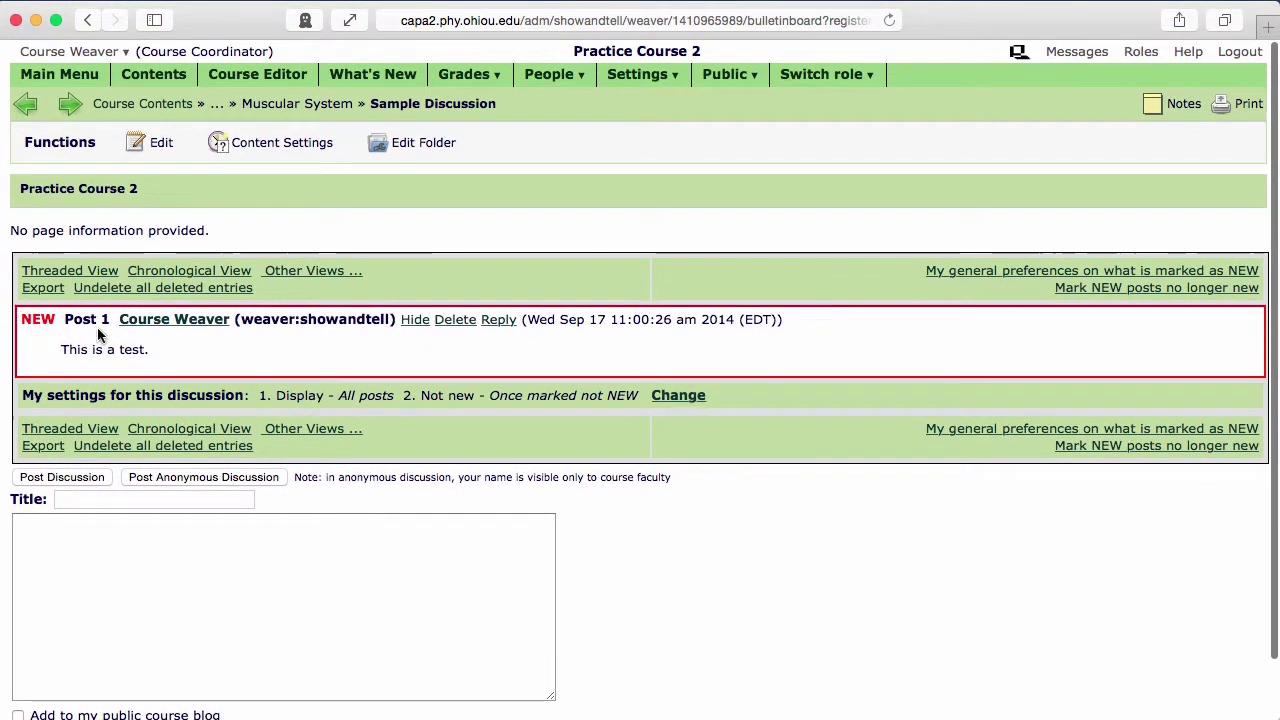
click(270, 77)
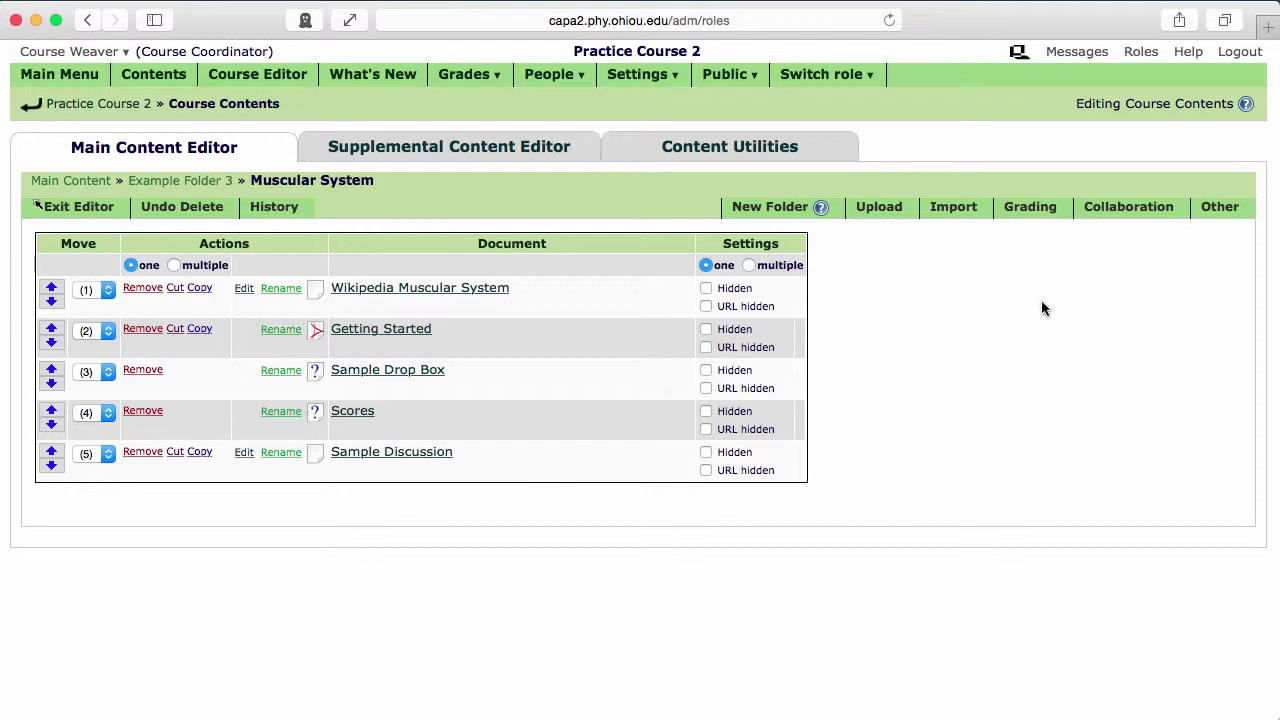
Add My Personal Information Page to the Muscular System folder and re-initialize the course
click(1138, 218)
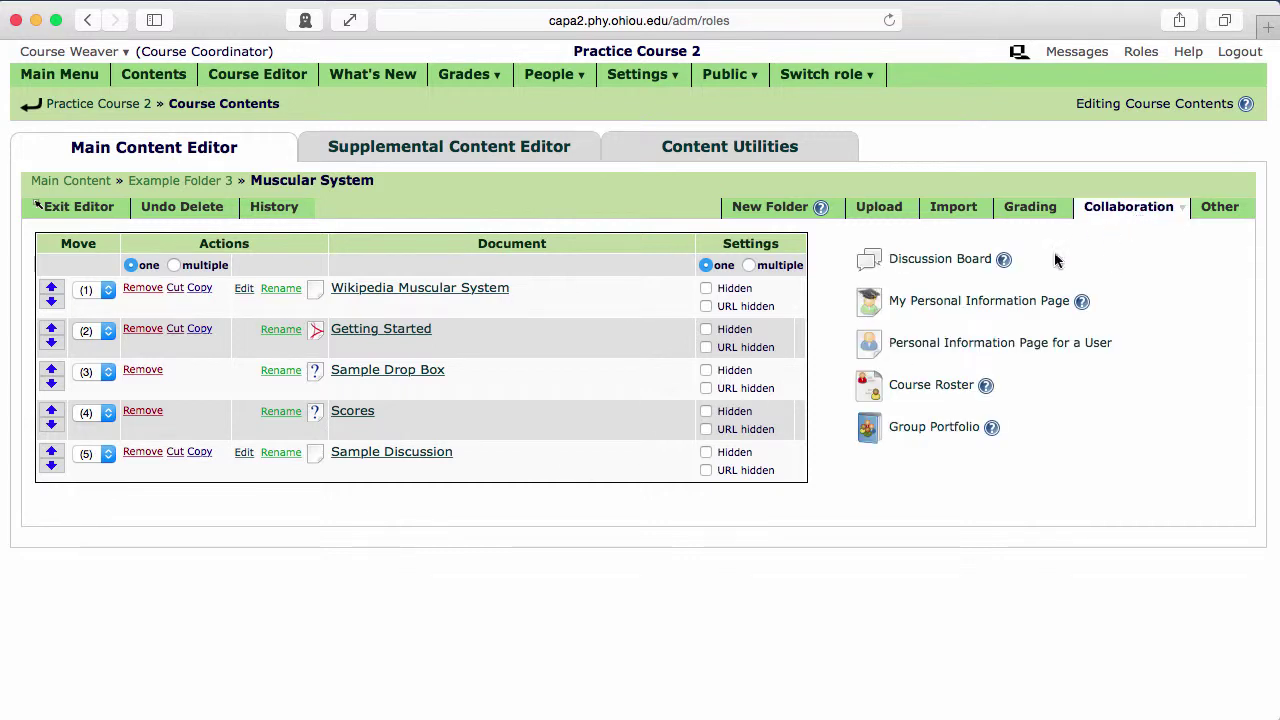
click(1032, 303)
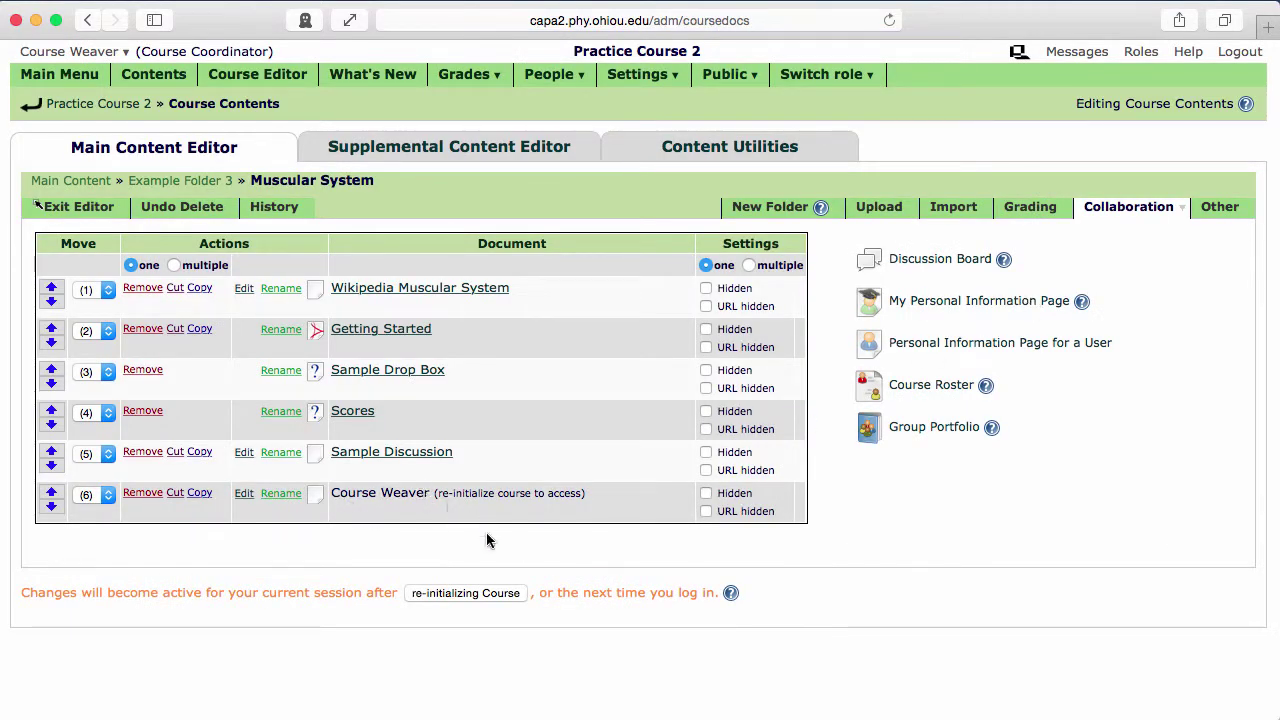
click(456, 597)
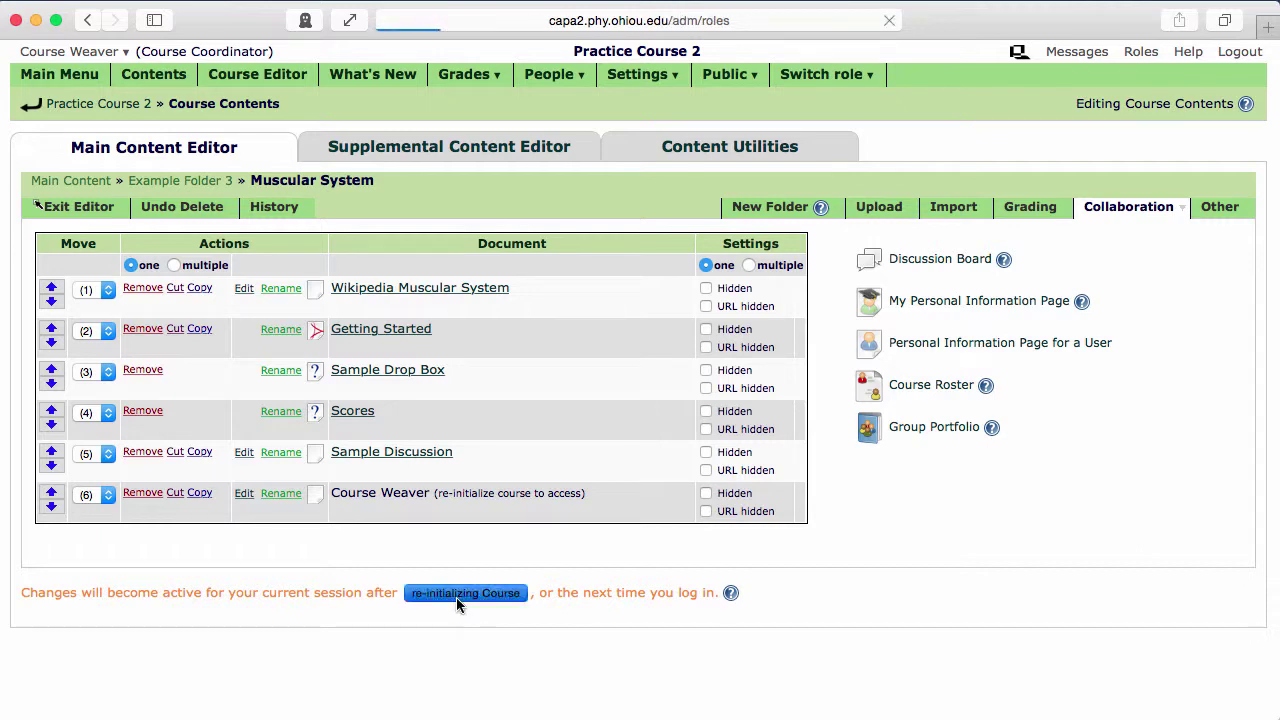
Examine the editable sections of the coordinator's own personal information page, and exit editing
click(240, 492)
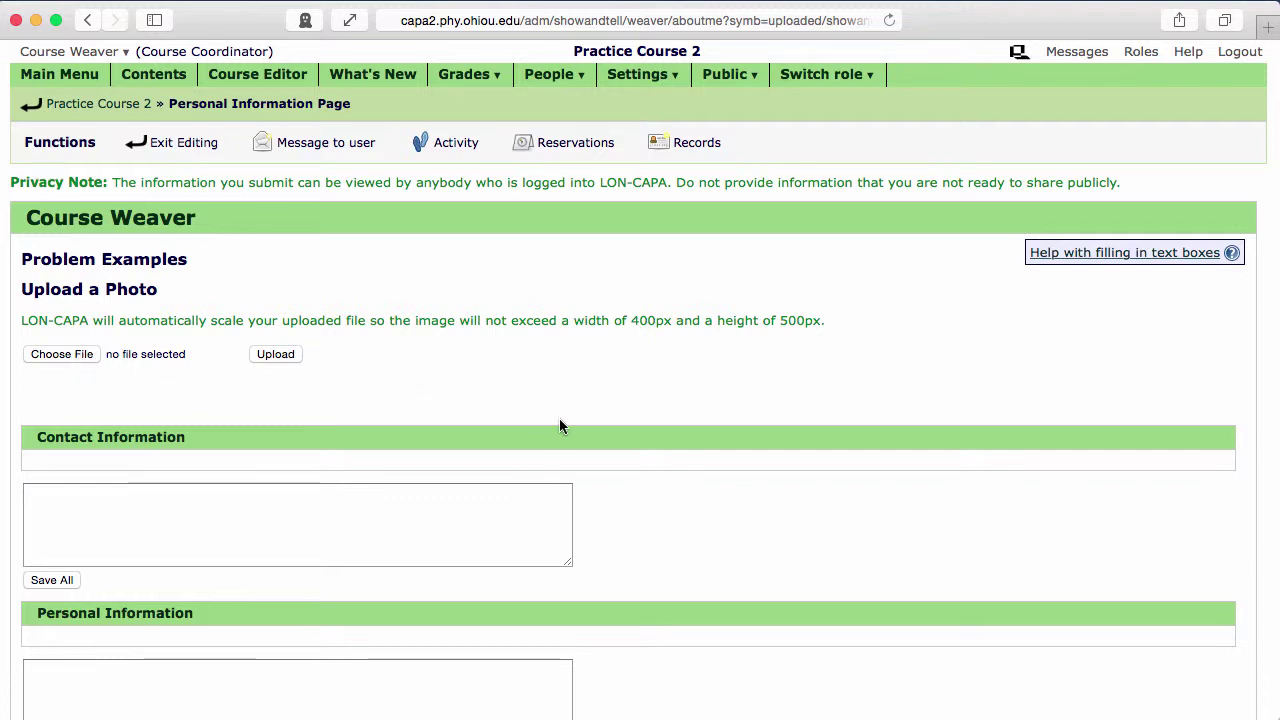
scroll(668, 480, down, 3)
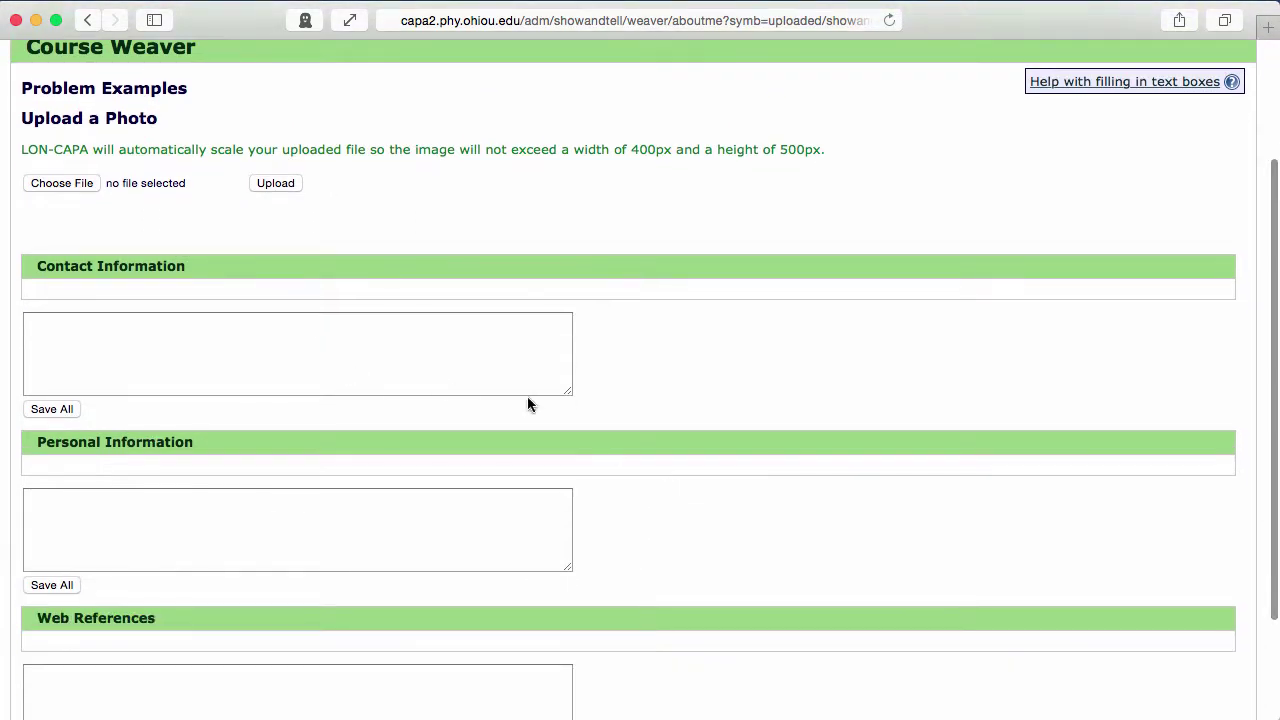
scroll(677, 445, down, 2)
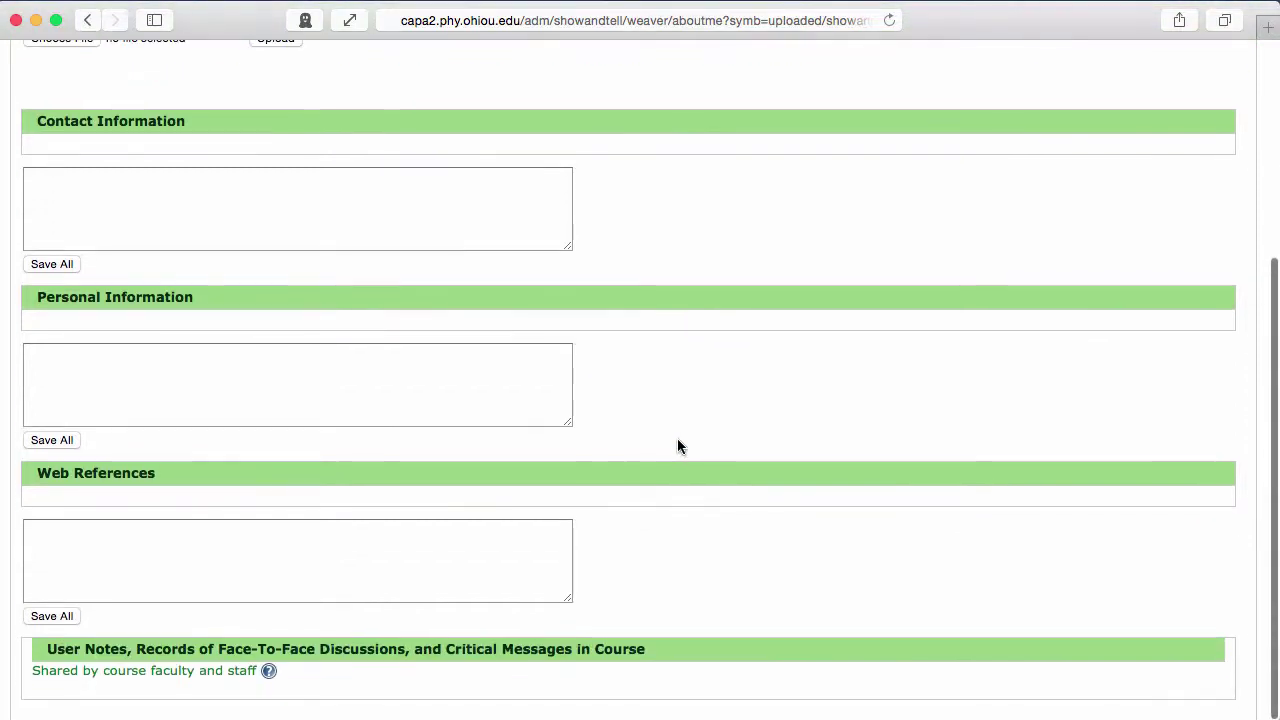
scroll(677, 446, up, 5)
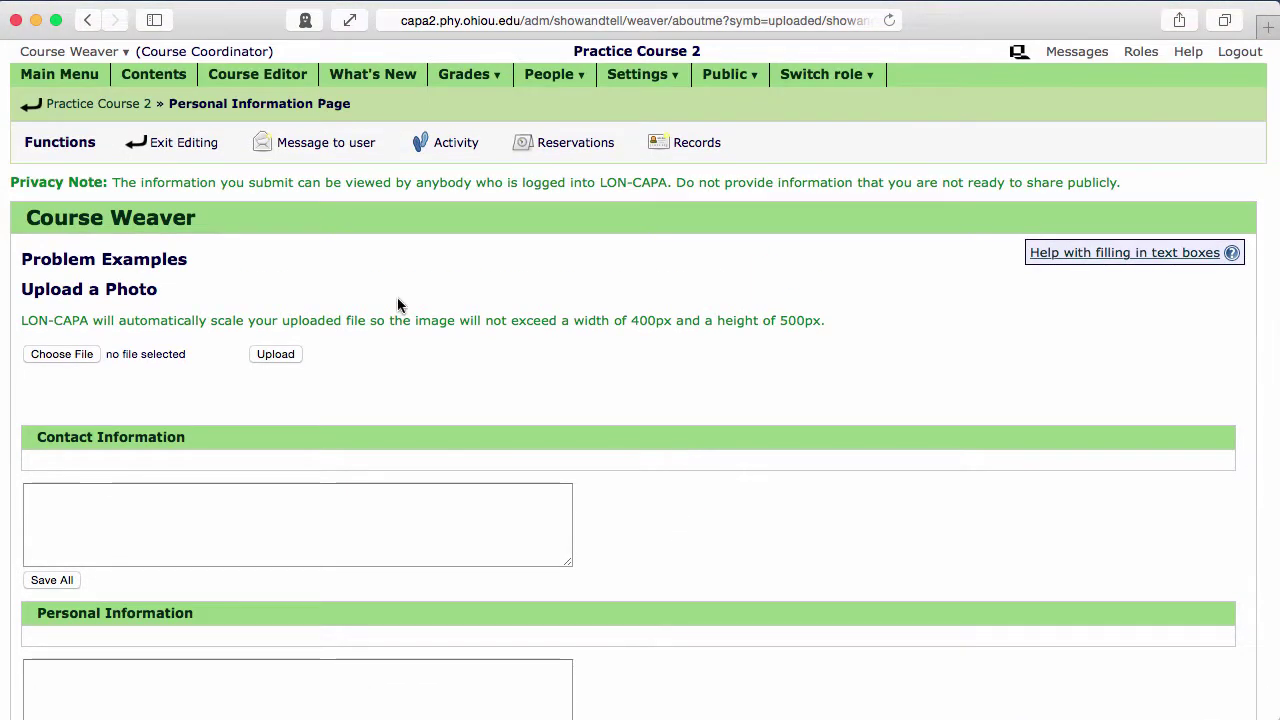
click(187, 148)
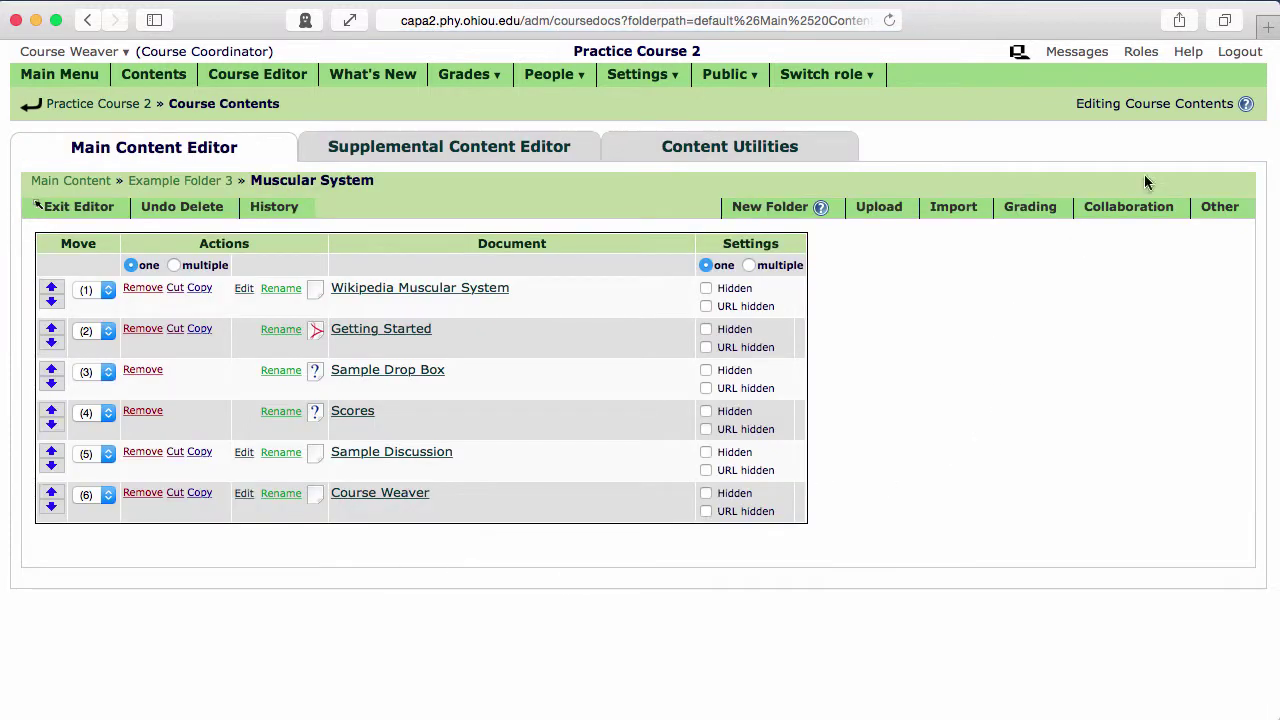
Add a Personal Information Page for a User, entering the coordinator's username and domain, and re-initialize the course
click(1140, 207)
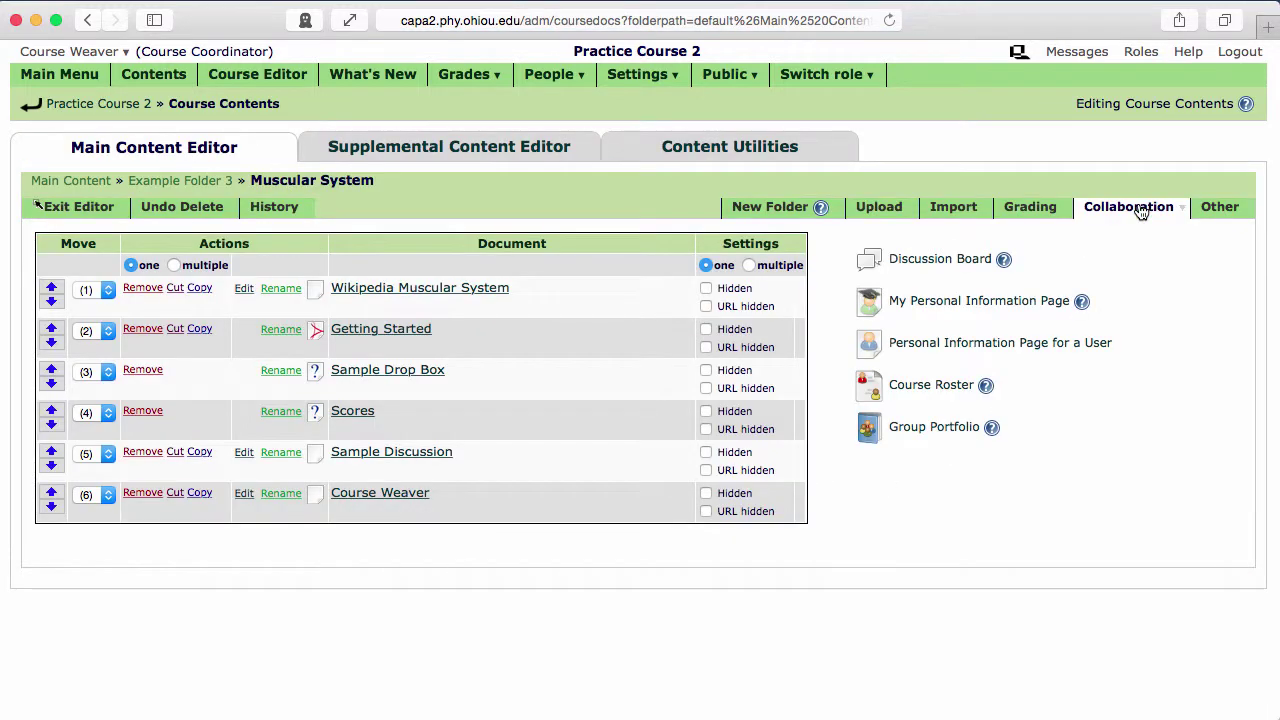
click(1017, 345)
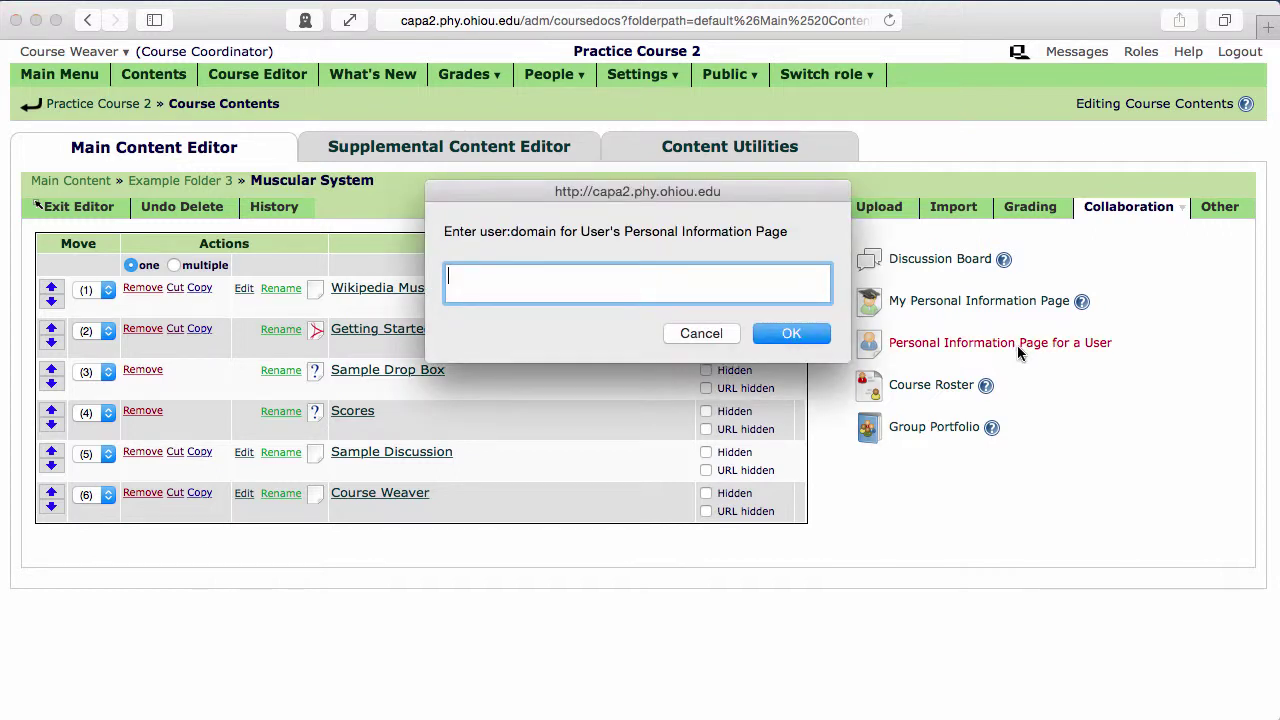
text(weaver:showandtell)
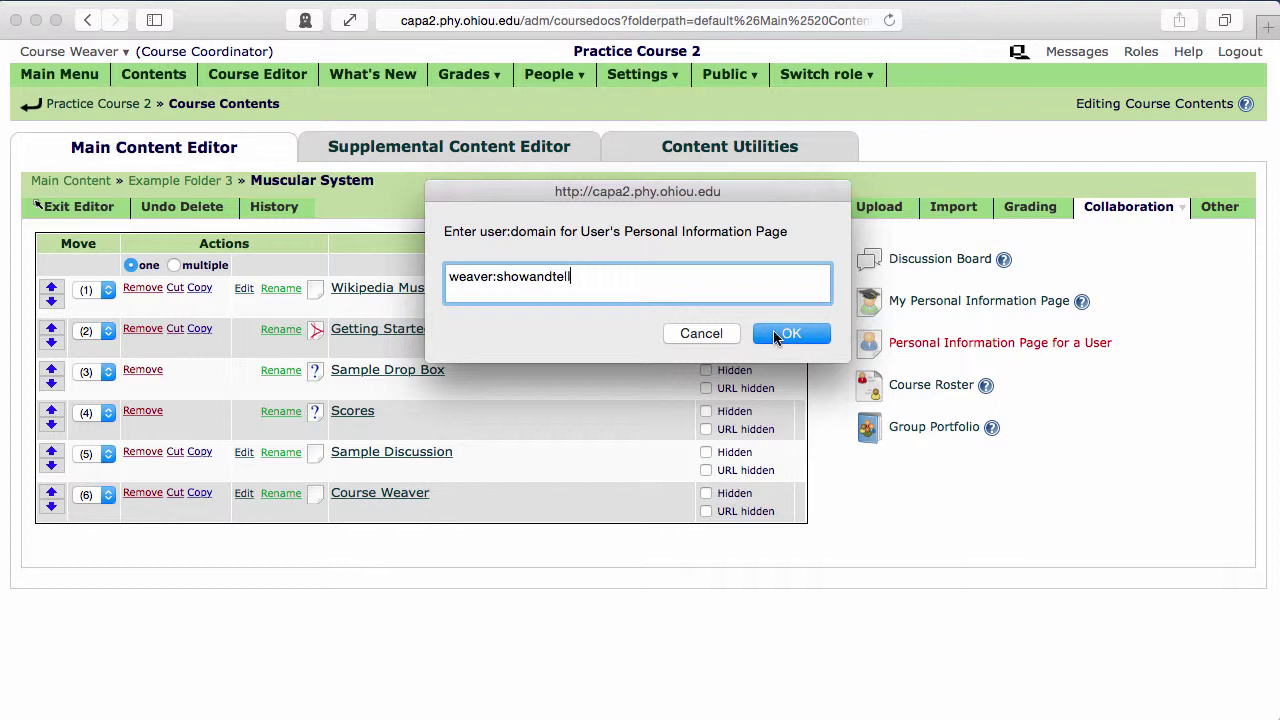
click(790, 335)
click(785, 335)
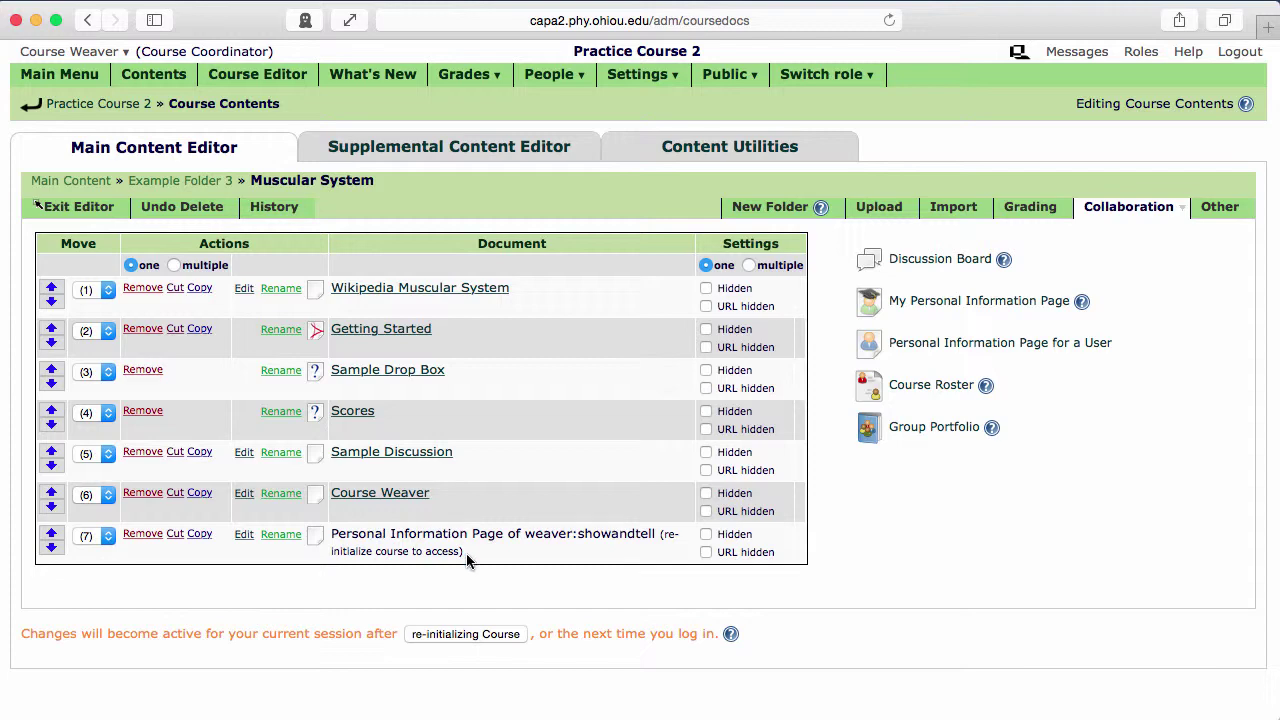
drag(468, 553, 334, 538)
click(334, 538)
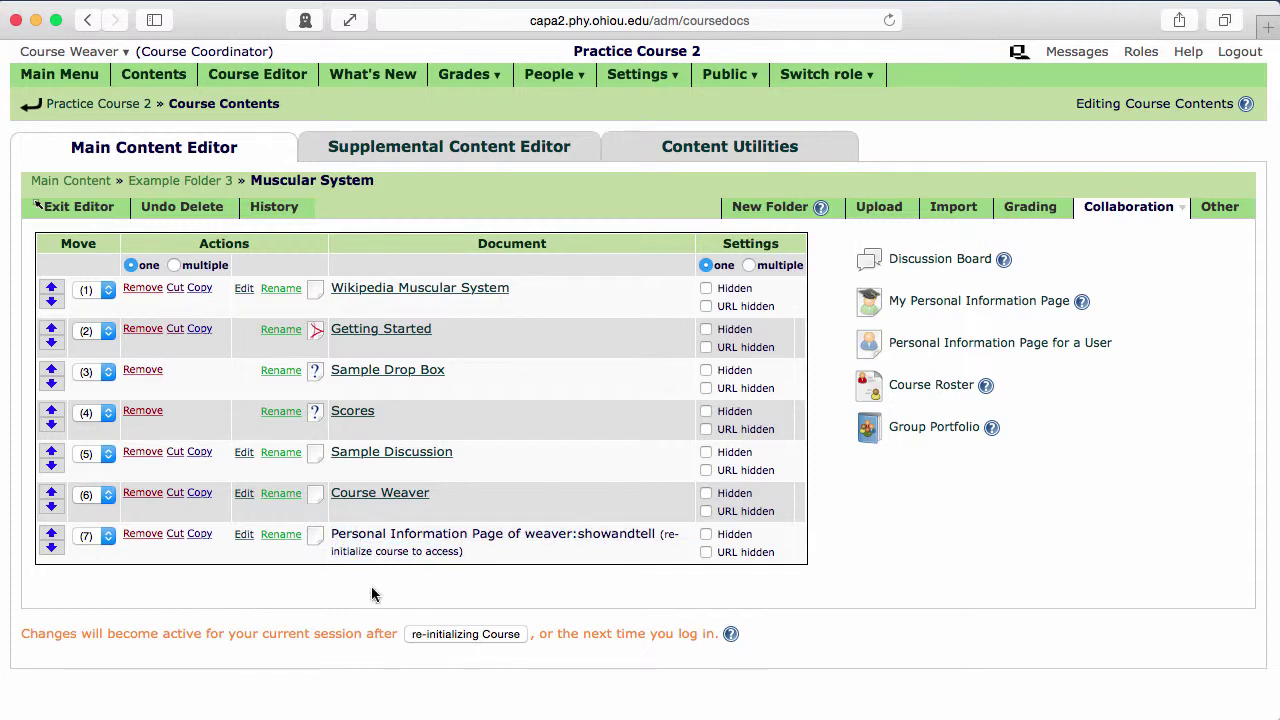
click(447, 634)
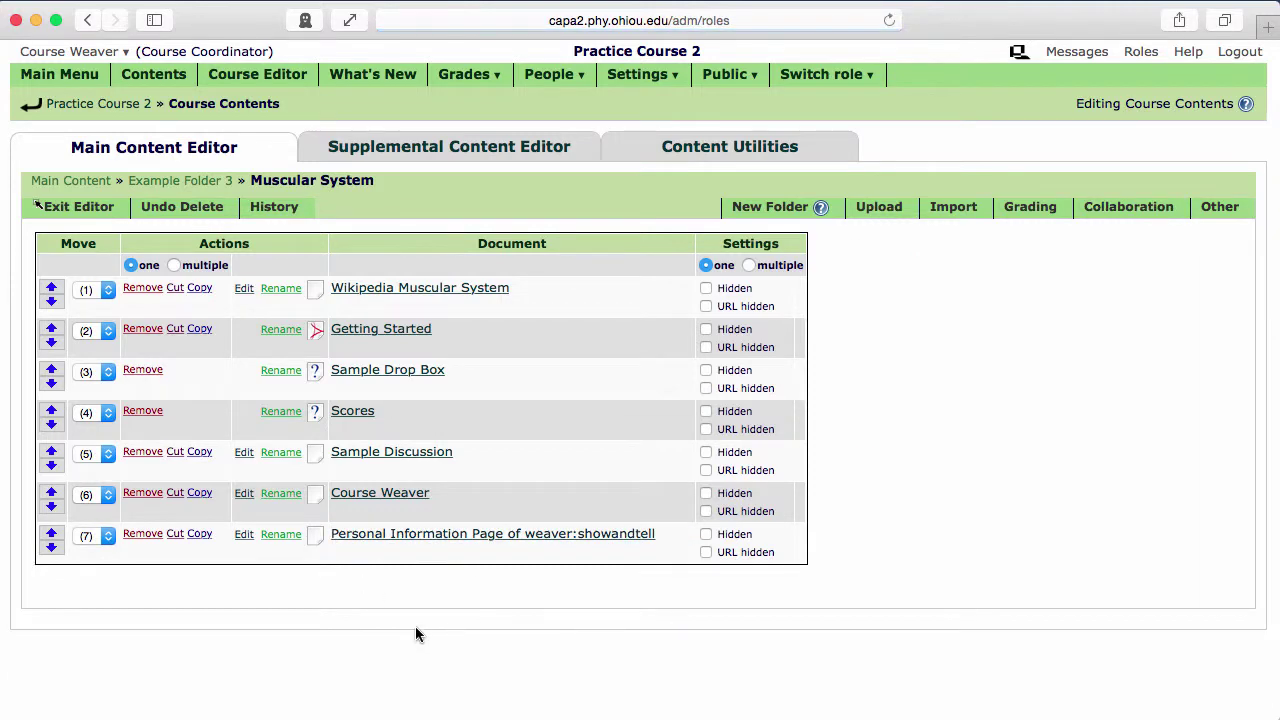
Check the edit view of the newly added user's personal information page and exit editing
click(243, 538)
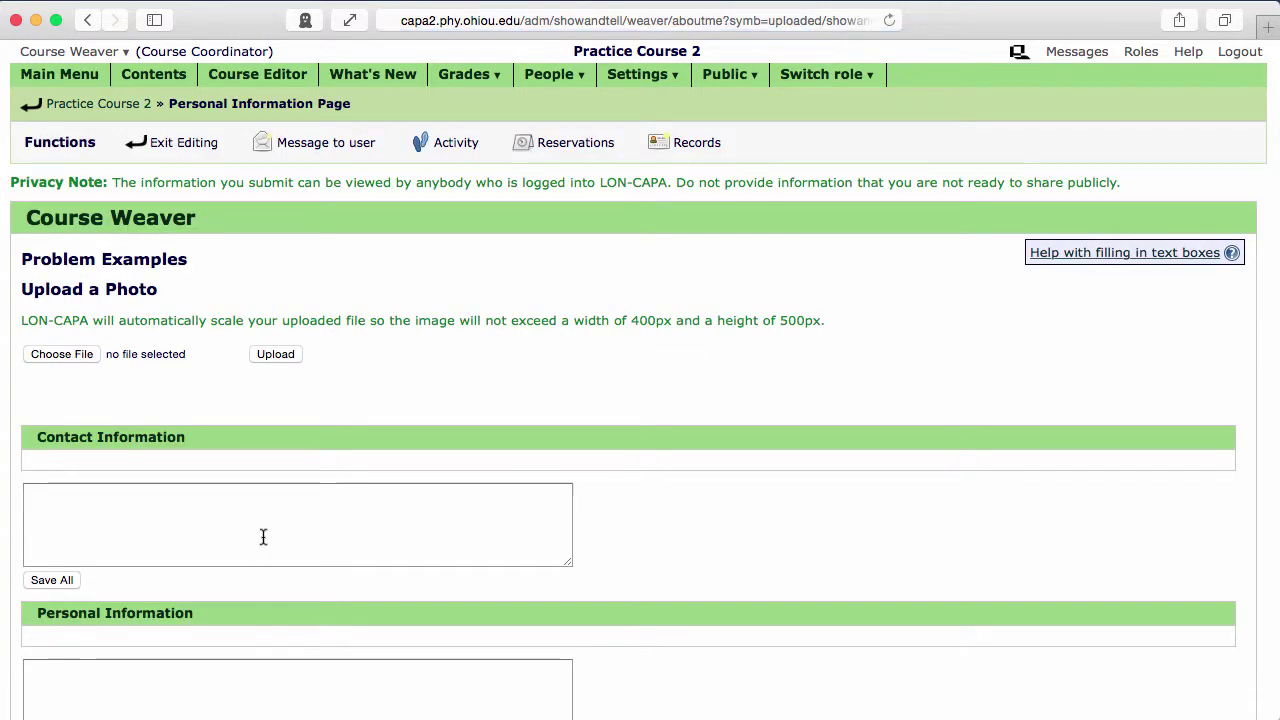
click(177, 145)
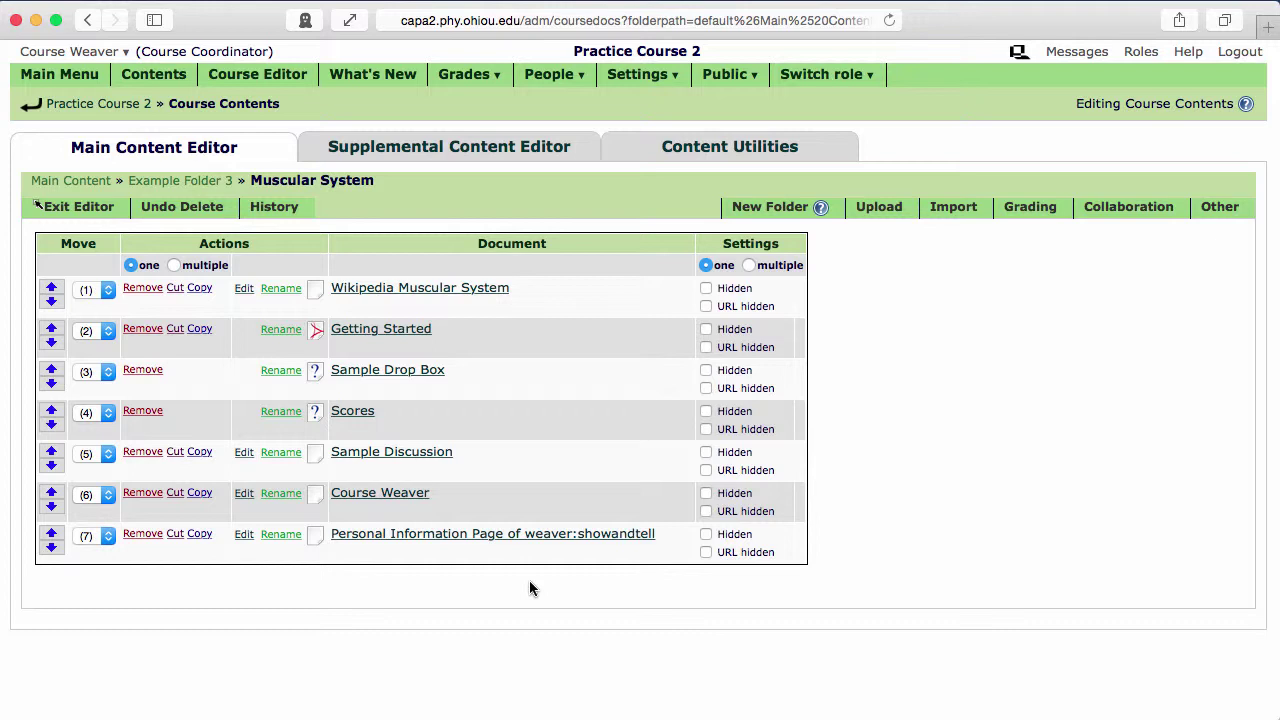
Add a Course Roster to the Muscular System folder and re-initialize the course
click(1135, 208)
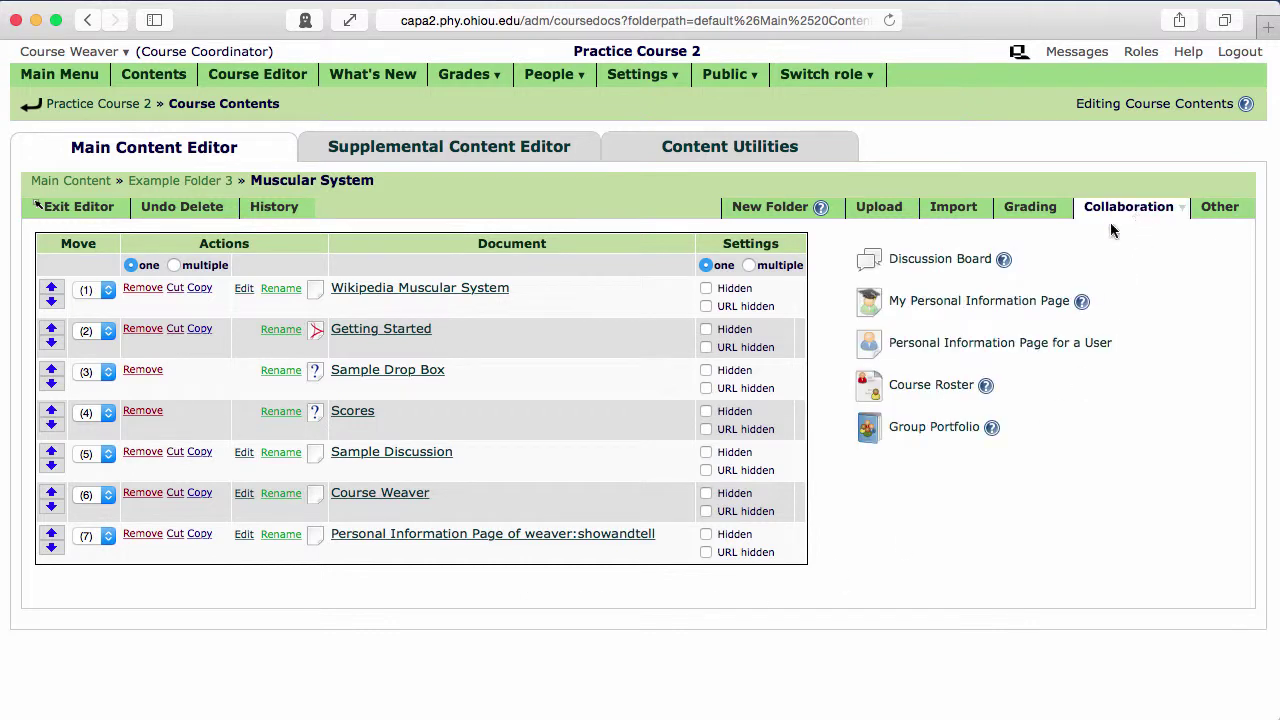
click(928, 388)
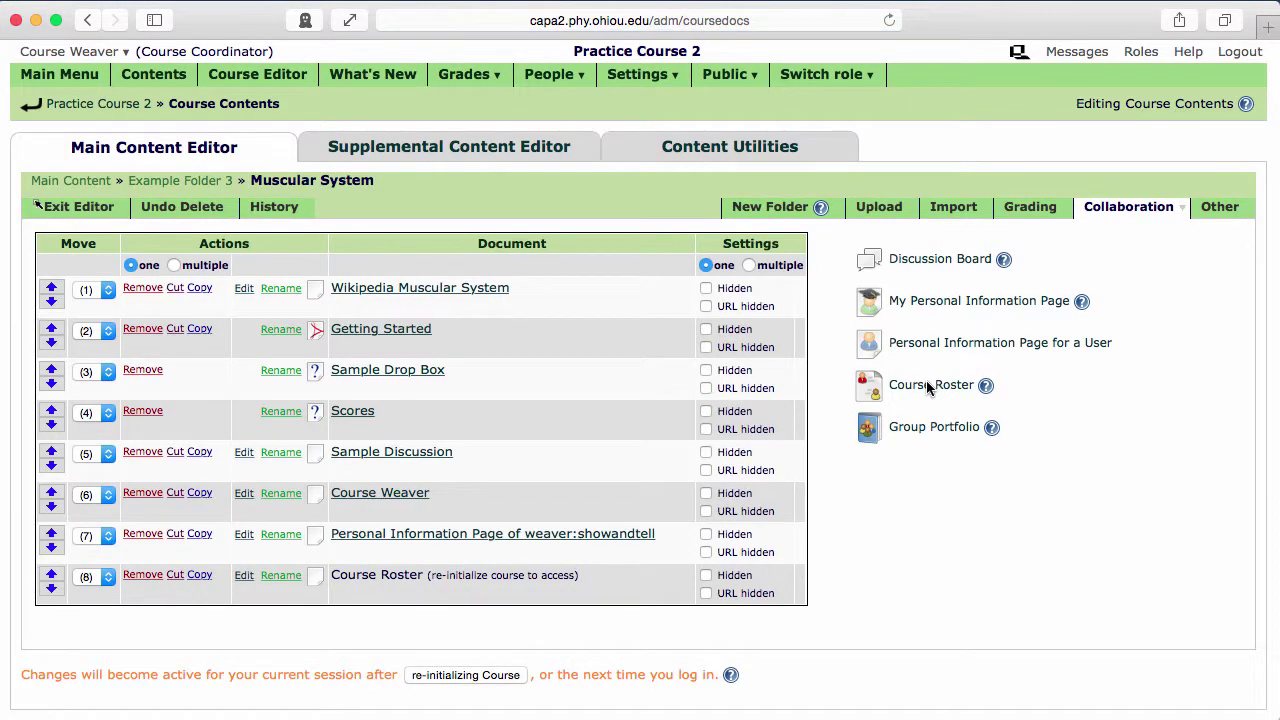
click(460, 675)
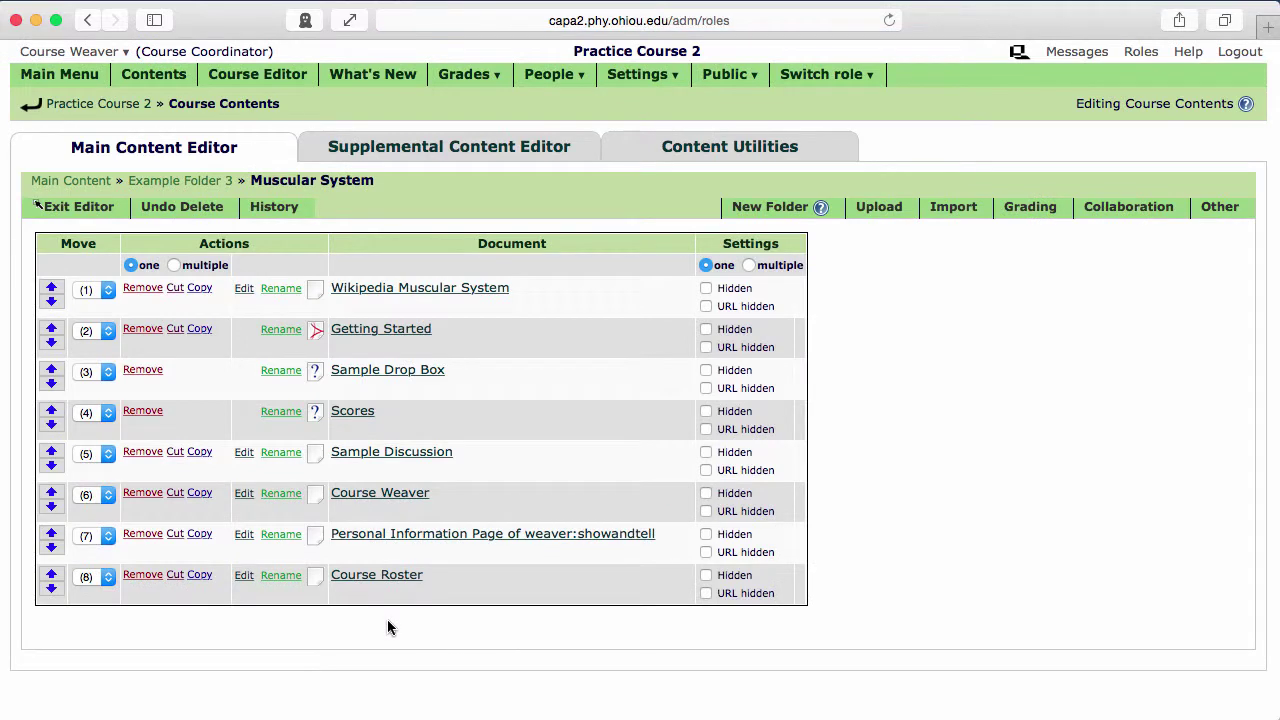
Examine the Course Roster's student-viewable settings and the class list it displays, and close the list
click(246, 574)
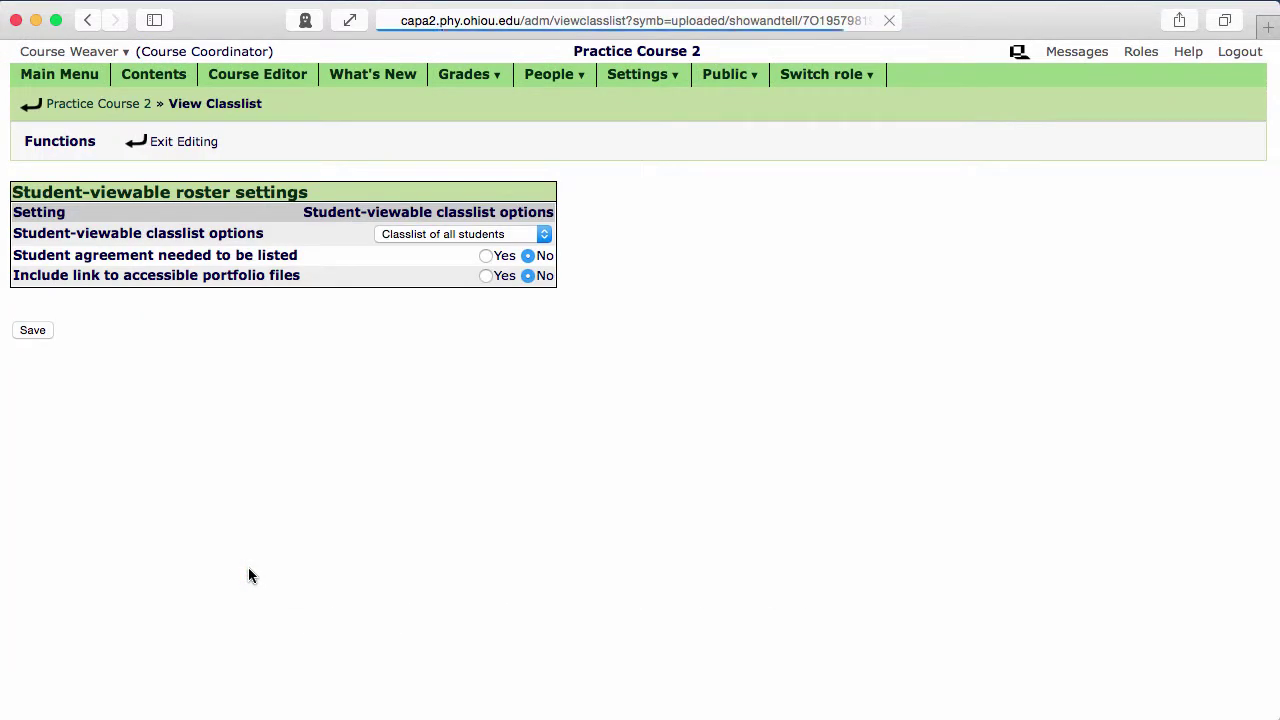
click(180, 146)
click(380, 578)
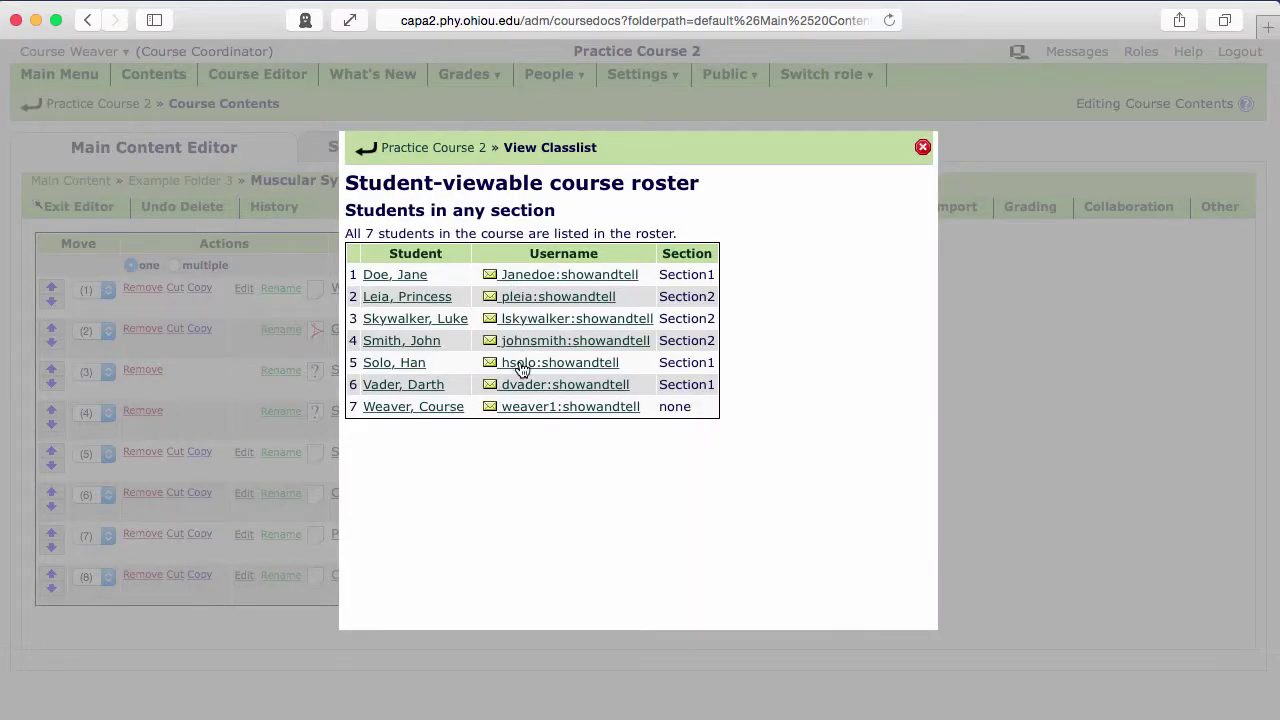
click(921, 147)
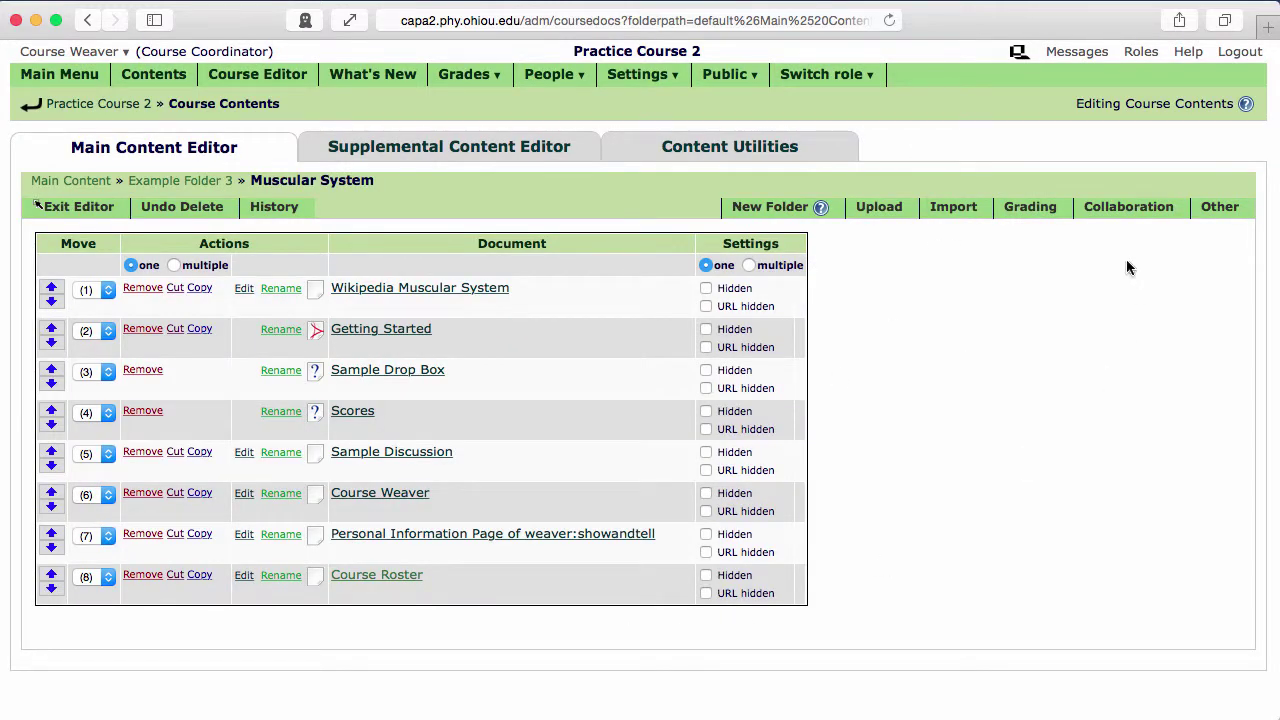
Add a Group Portfolio to the Sample Group 1 folder inside Course Groups and re-initialize the course
click(1082, 214)
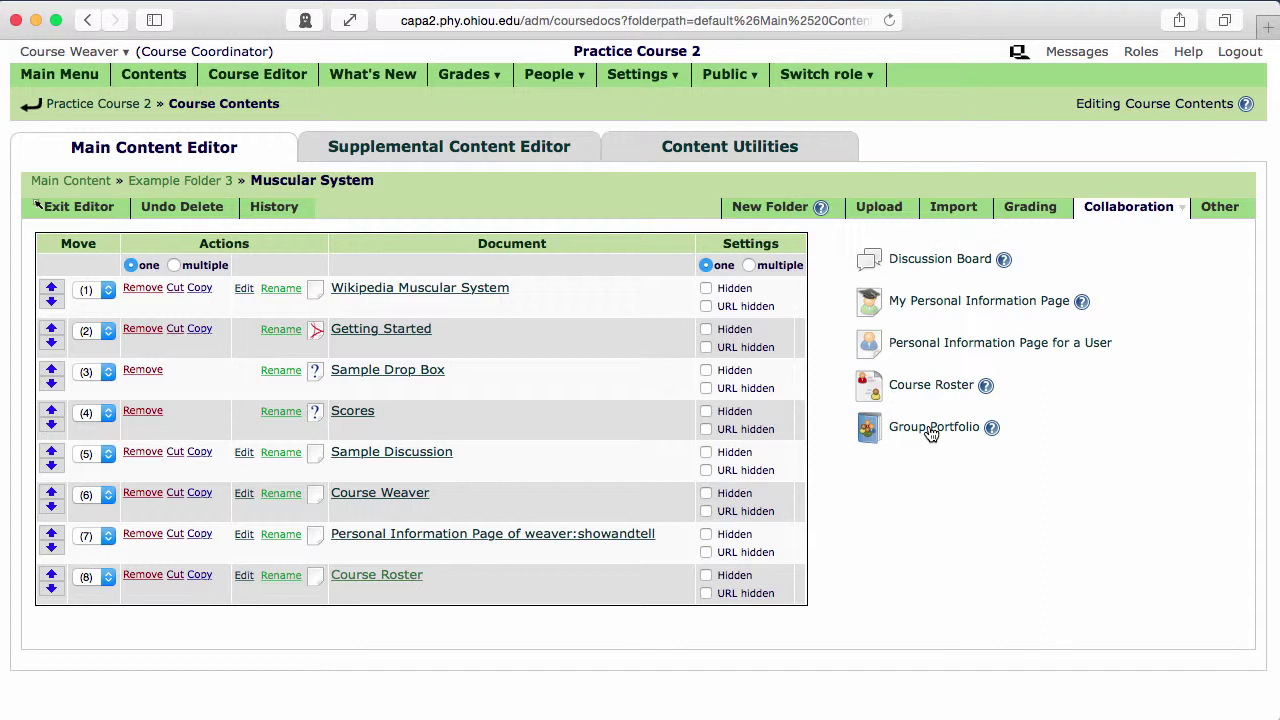
click(61, 184)
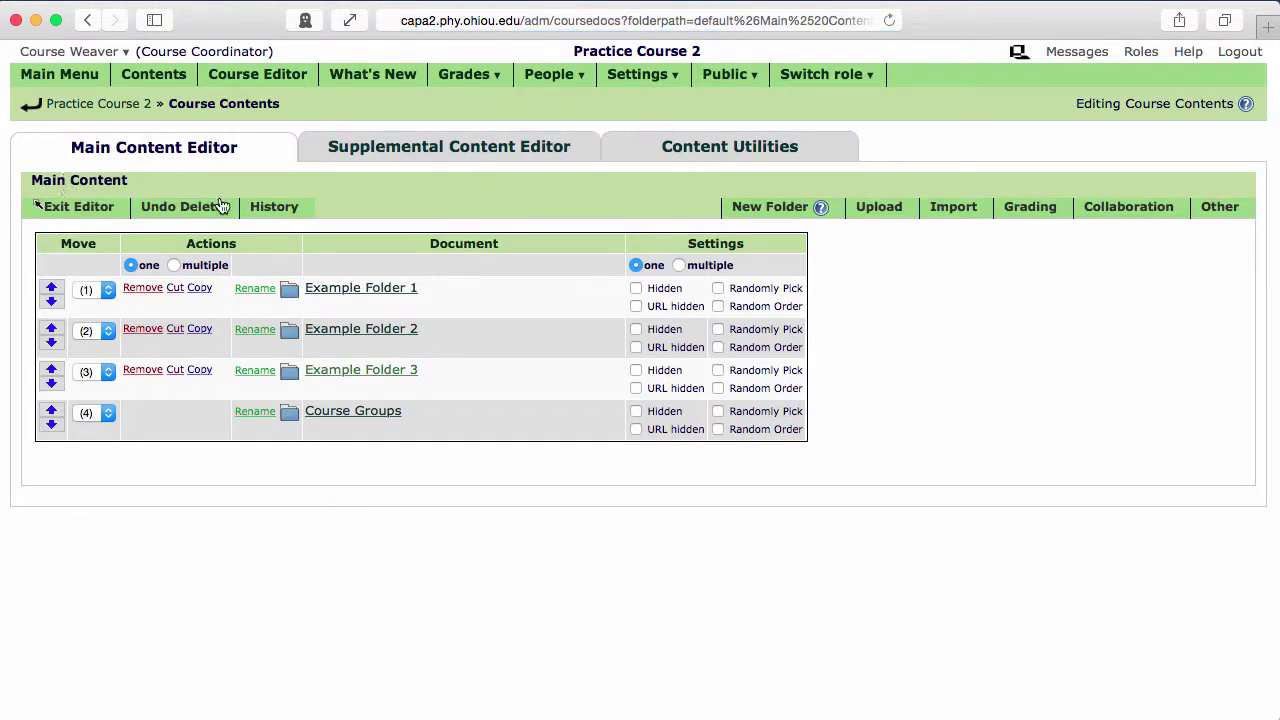
click(363, 411)
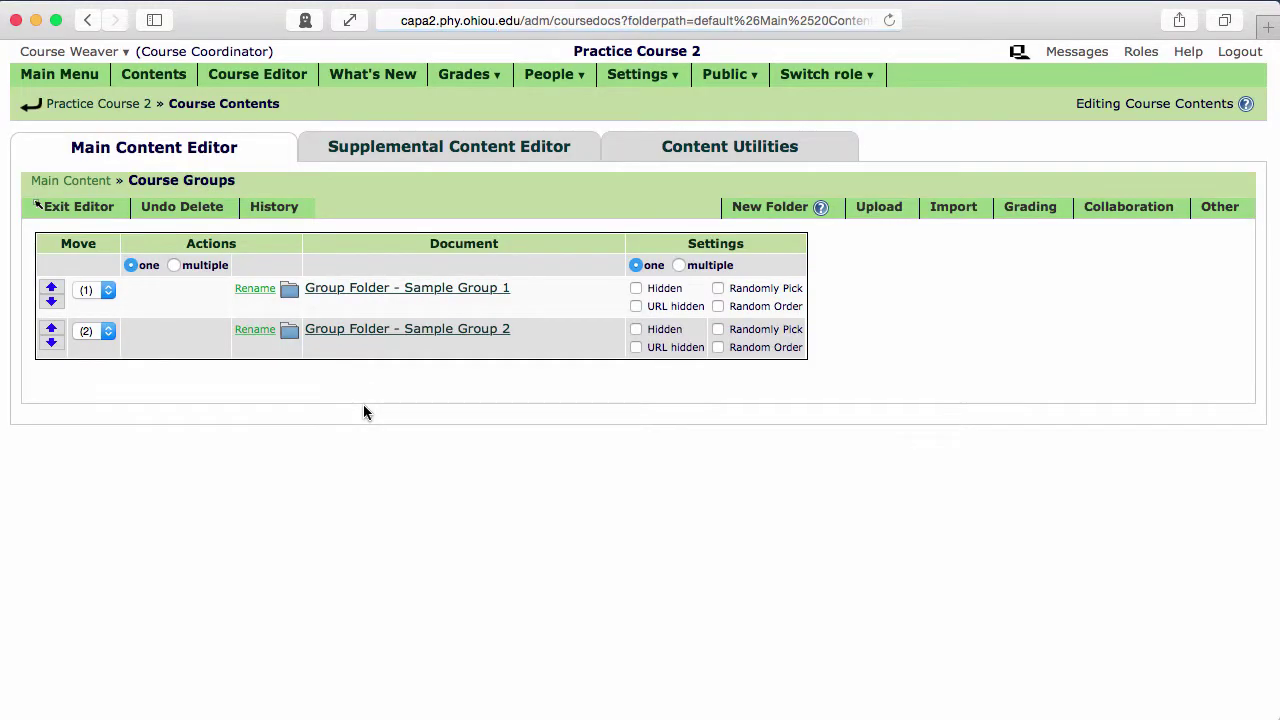
click(470, 290)
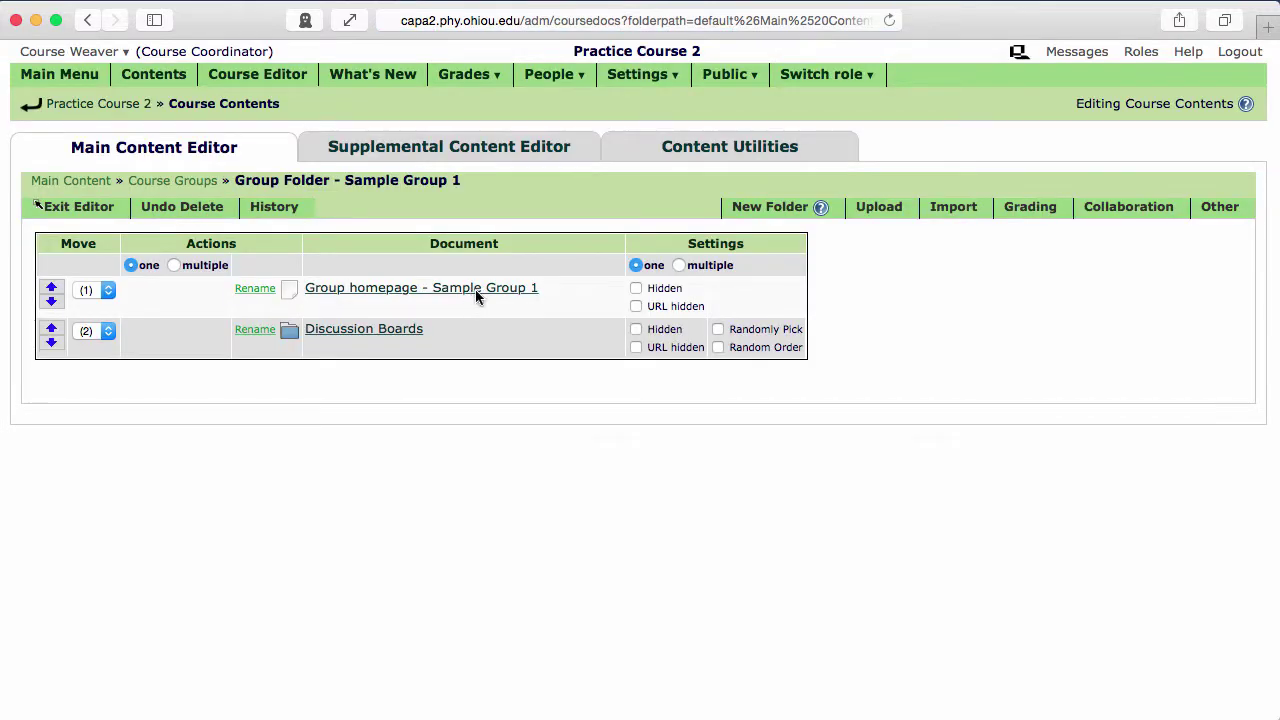
click(1130, 209)
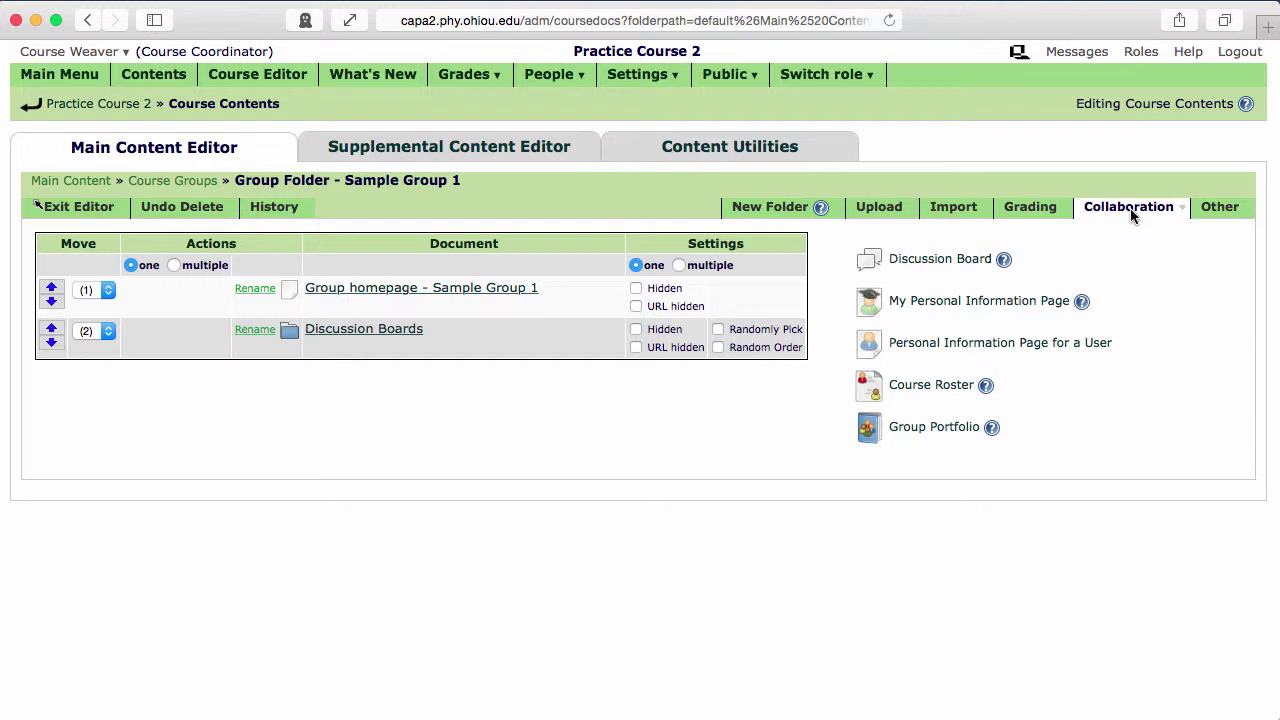
click(918, 430)
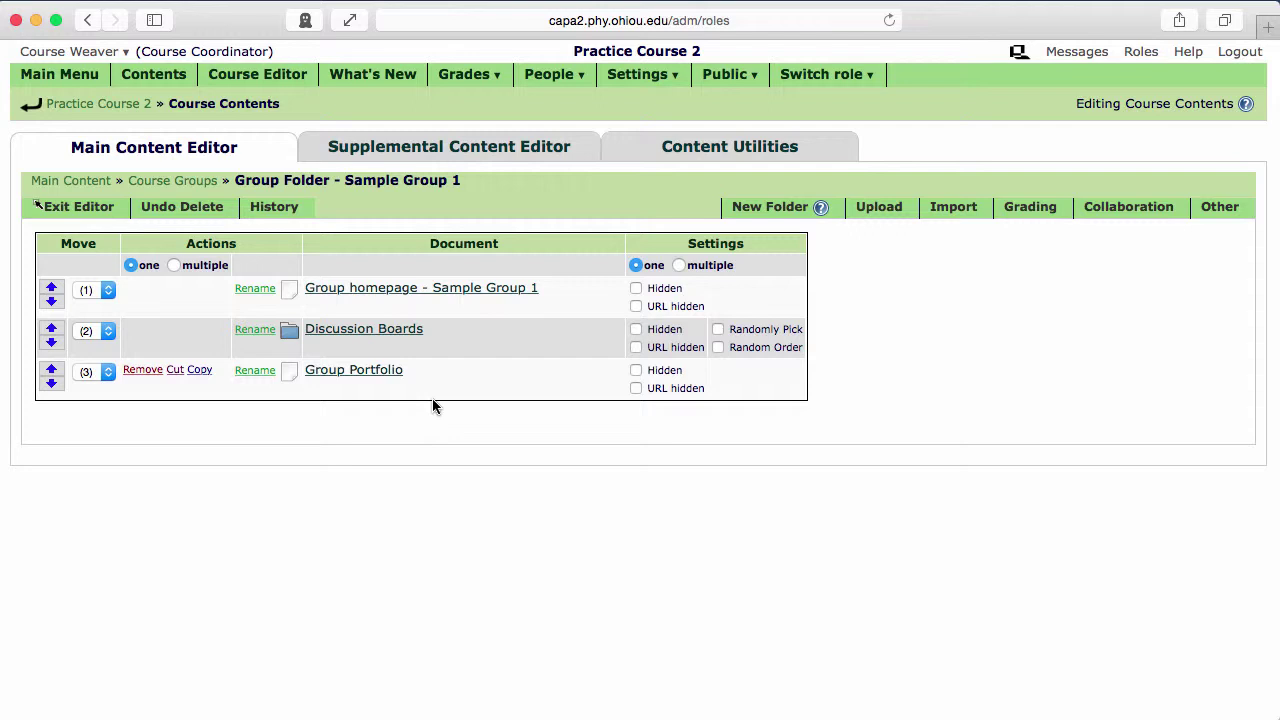
Add a new composite page named Sample Page to the Muscular System folder in Example Folder 3 and re-initialize the course
click(248, 79)
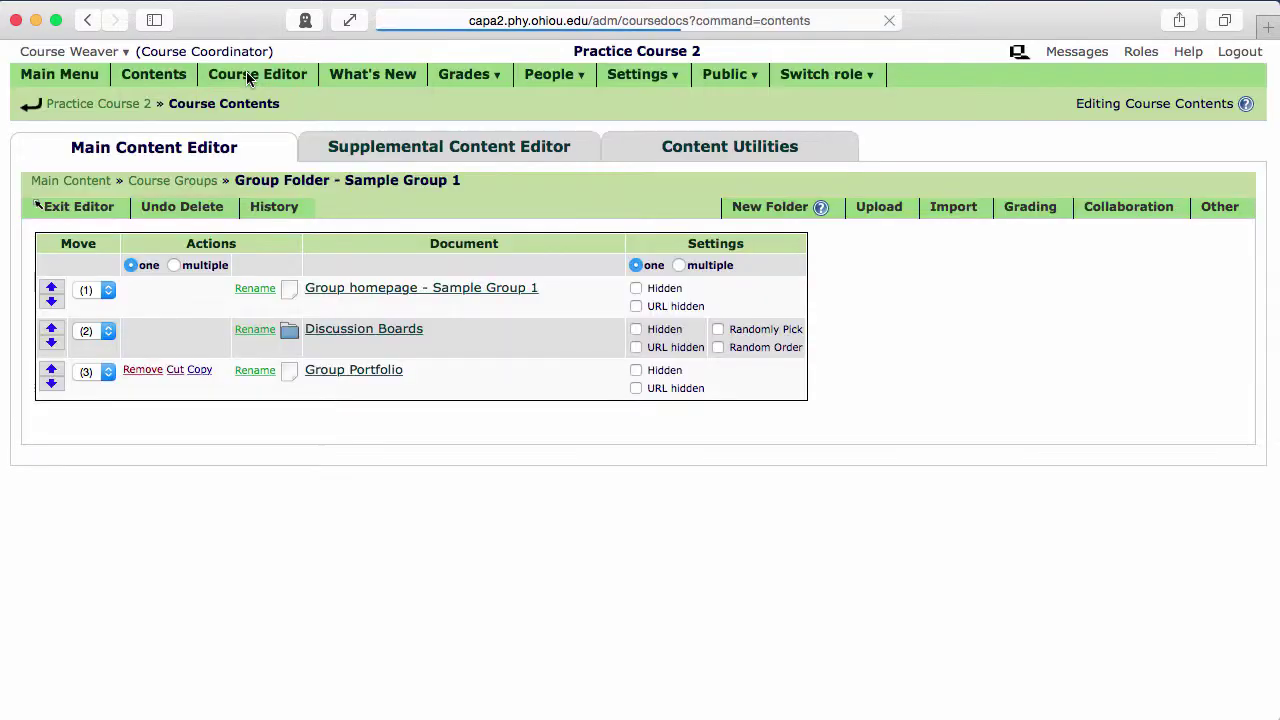
click(80, 181)
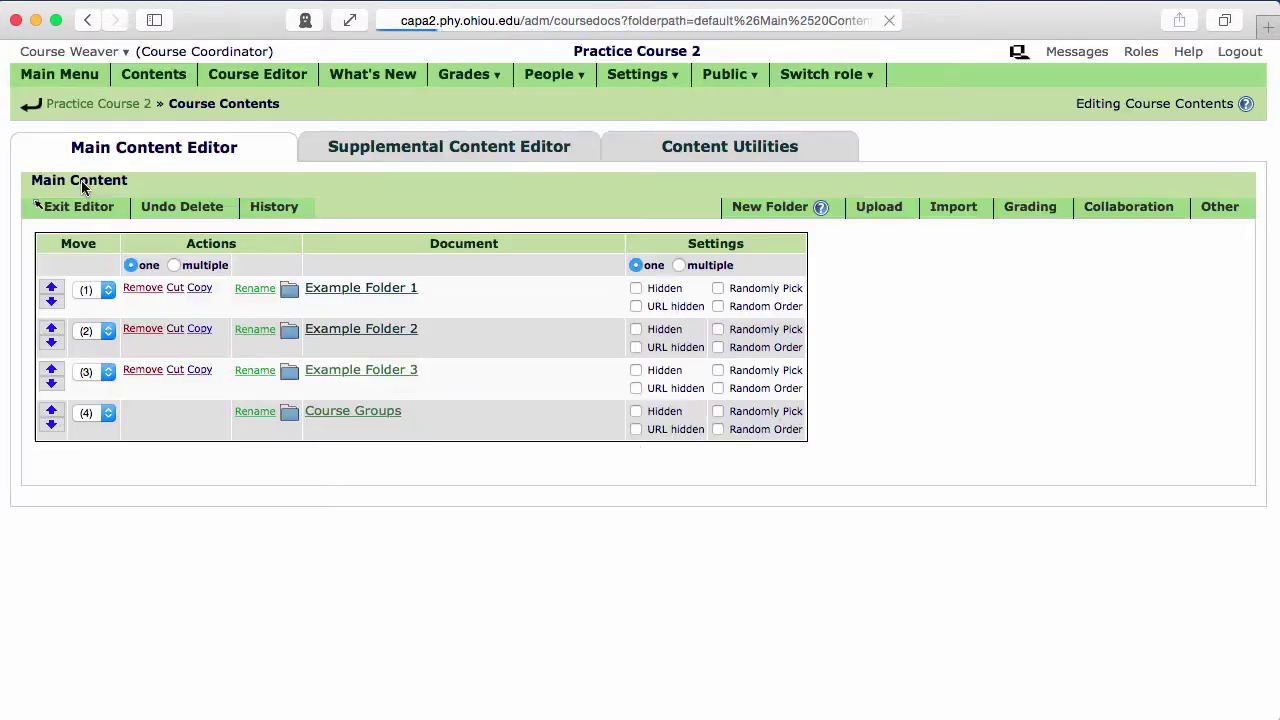
click(352, 370)
click(374, 371)
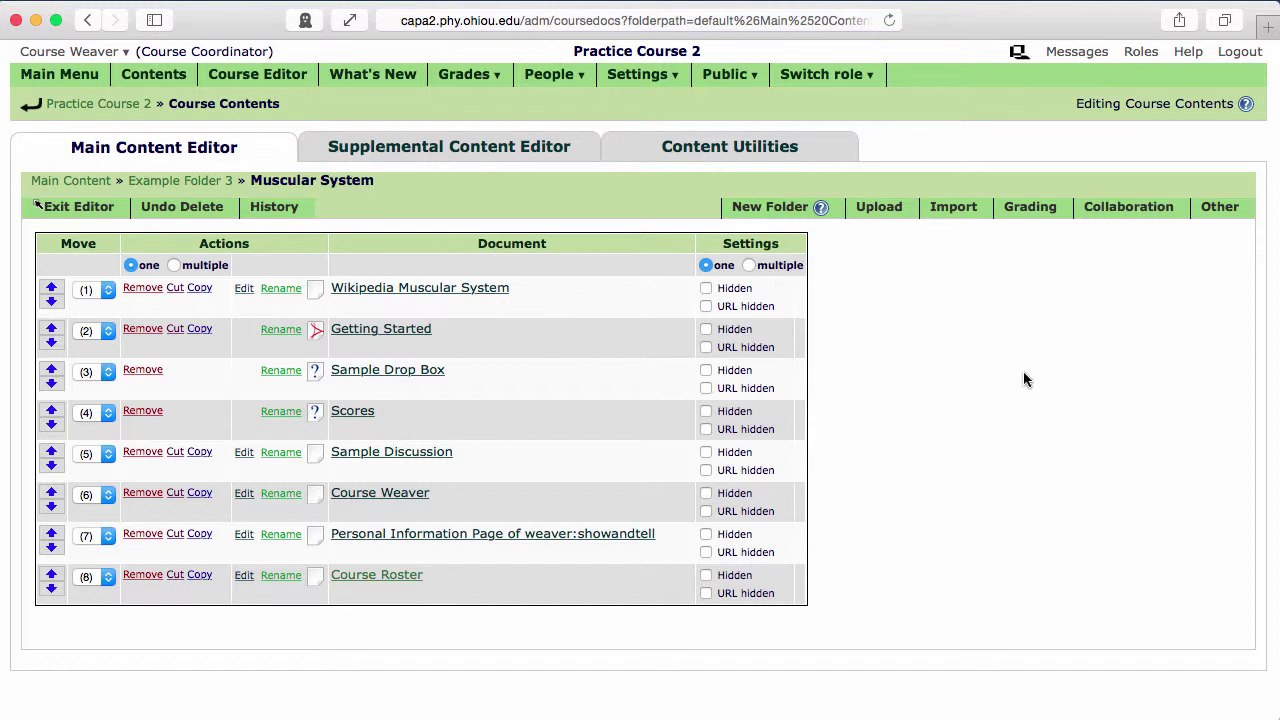
click(1218, 208)
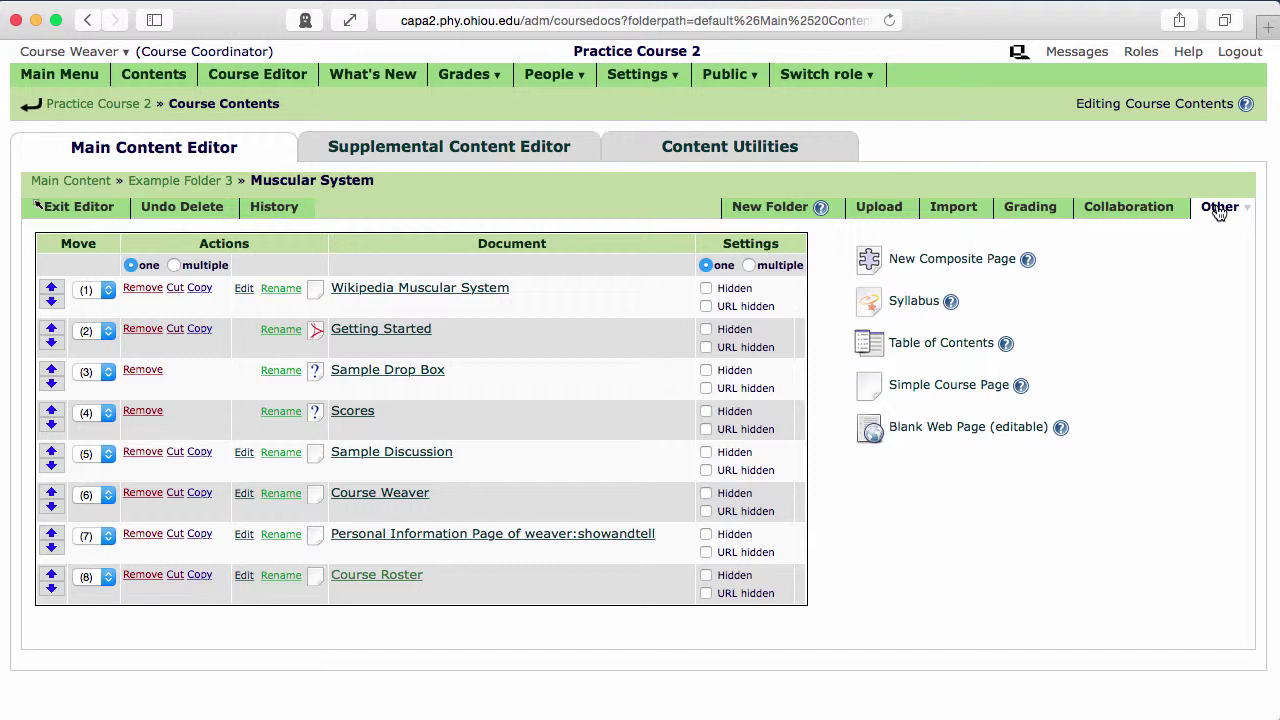
click(946, 263)
text(Samp)
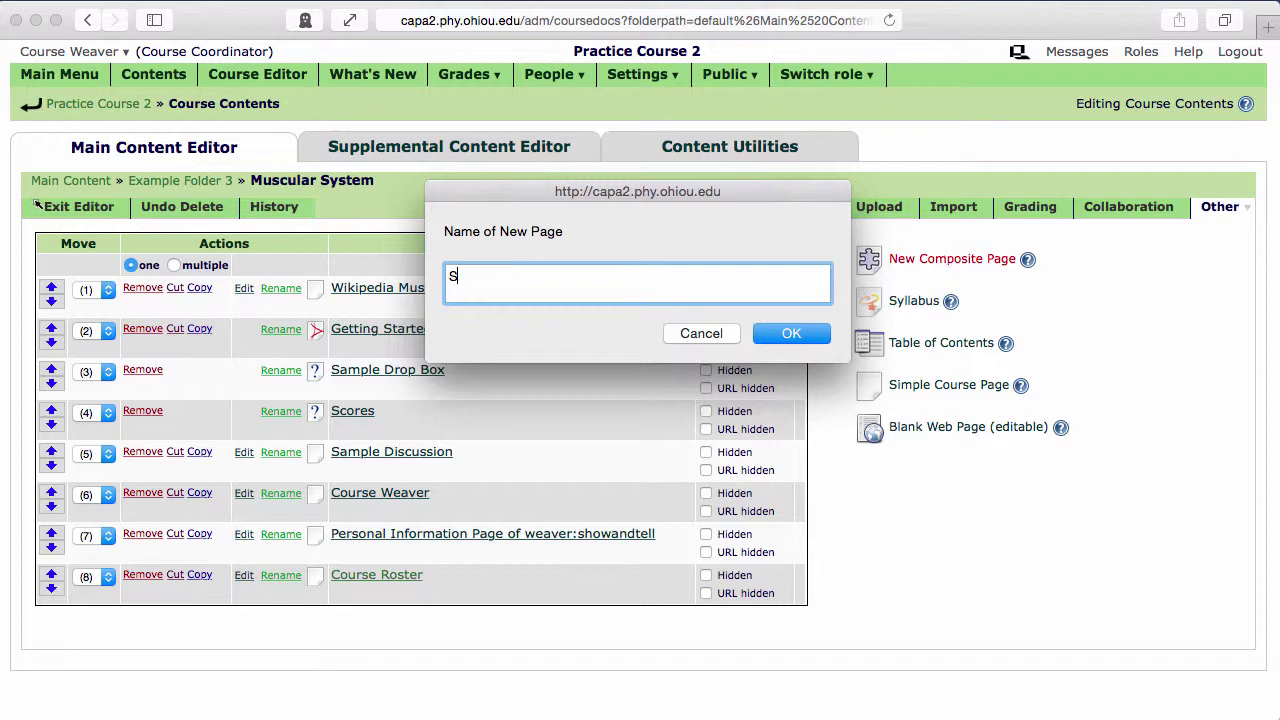
text(le Page)
key(Return)
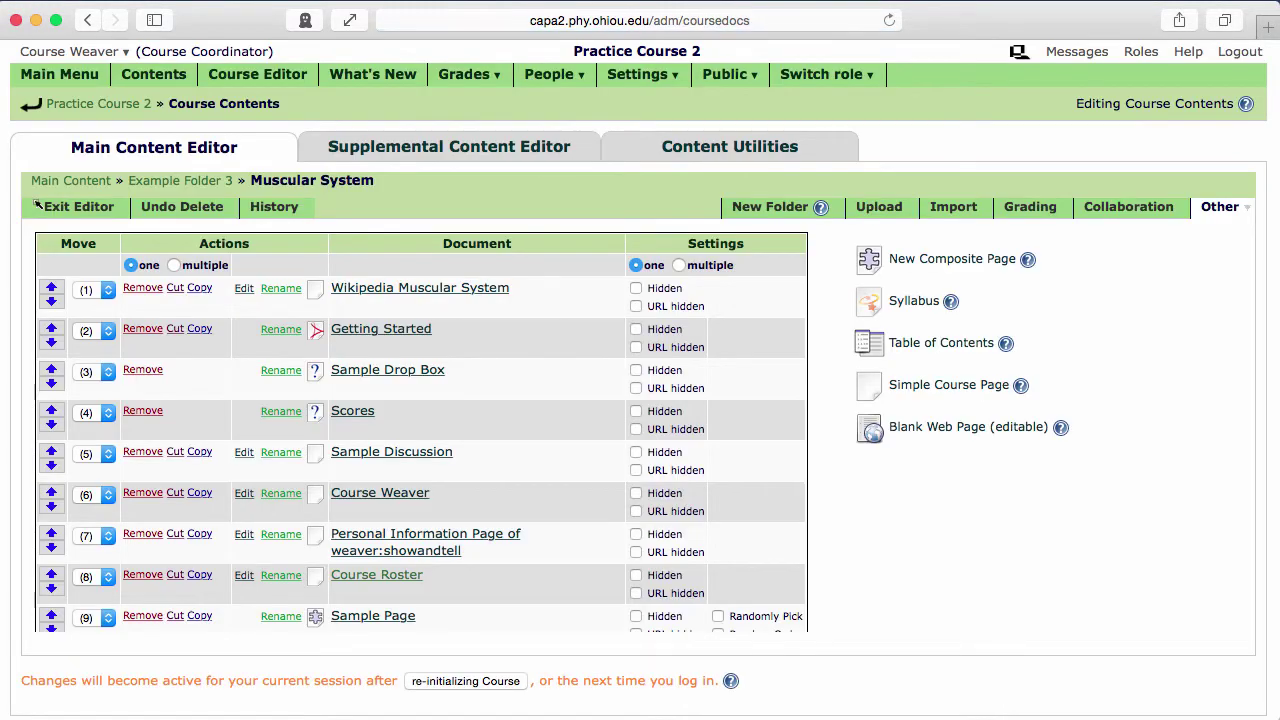
click(458, 682)
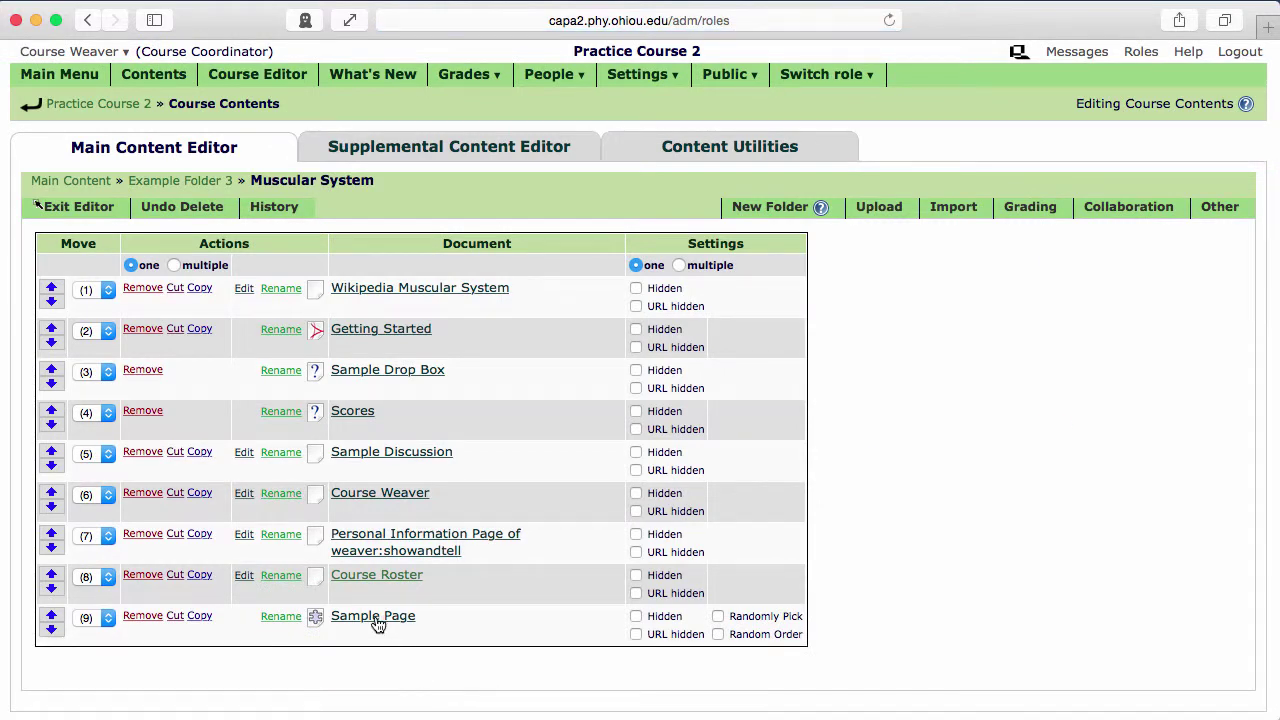
Browse the importable resources for Sample Page and open the derivatives folder within physicsprecourse
click(374, 616)
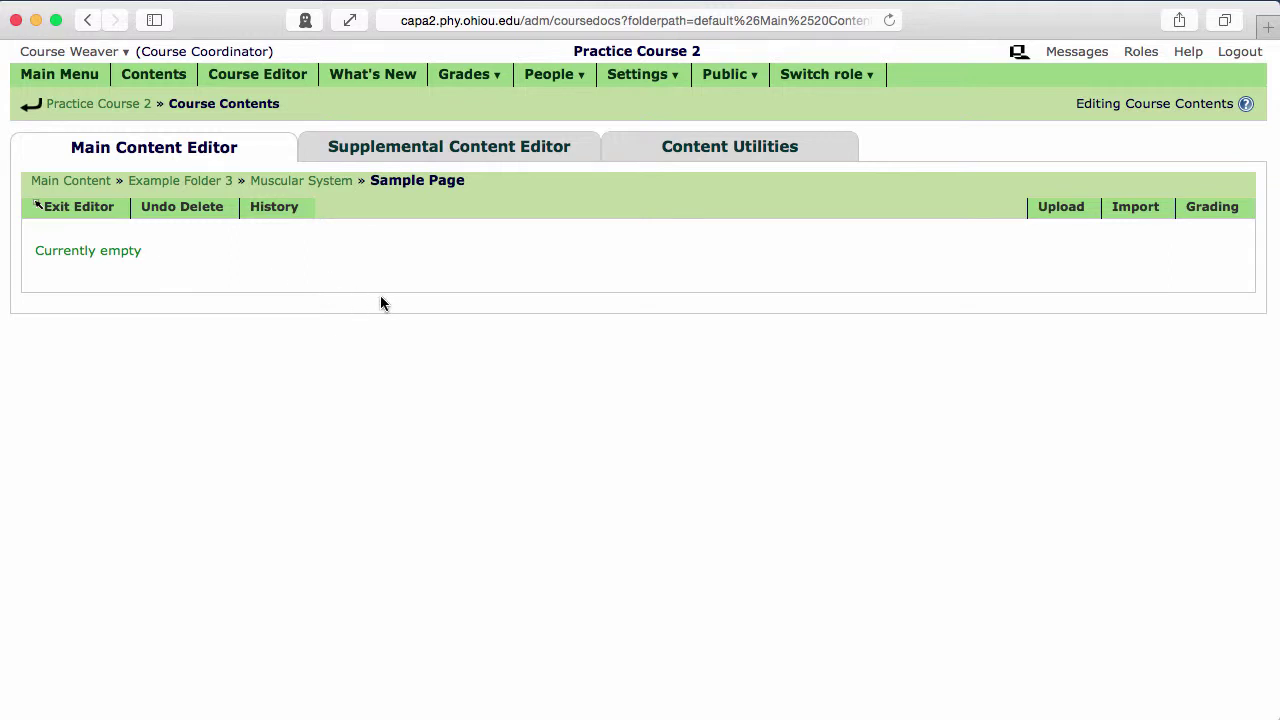
click(1120, 214)
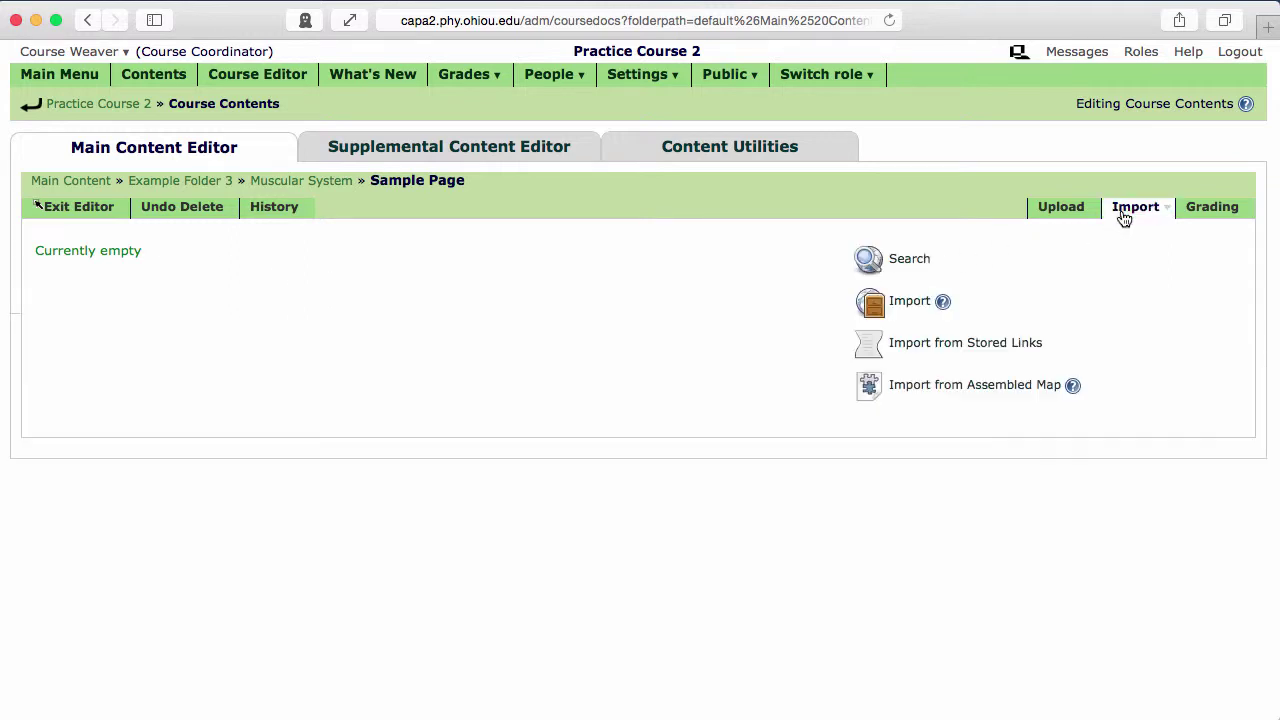
click(912, 301)
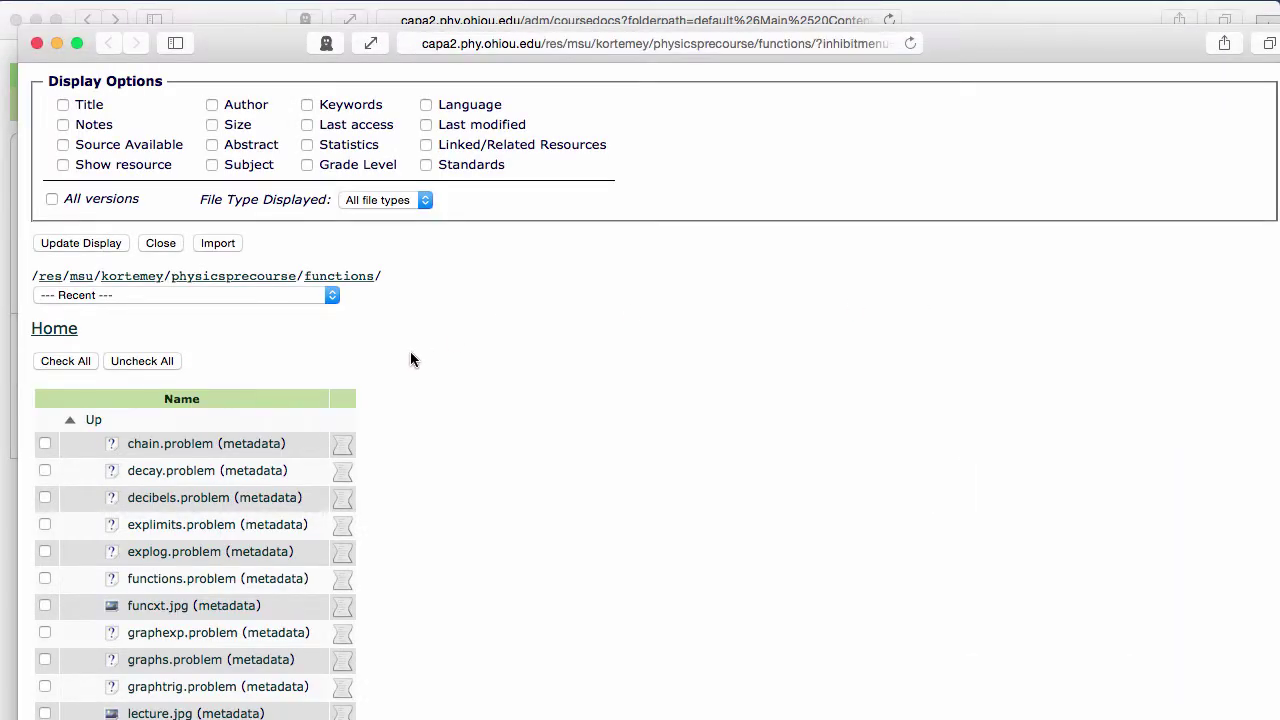
scroll(395, 350, down, 2)
click(134, 181)
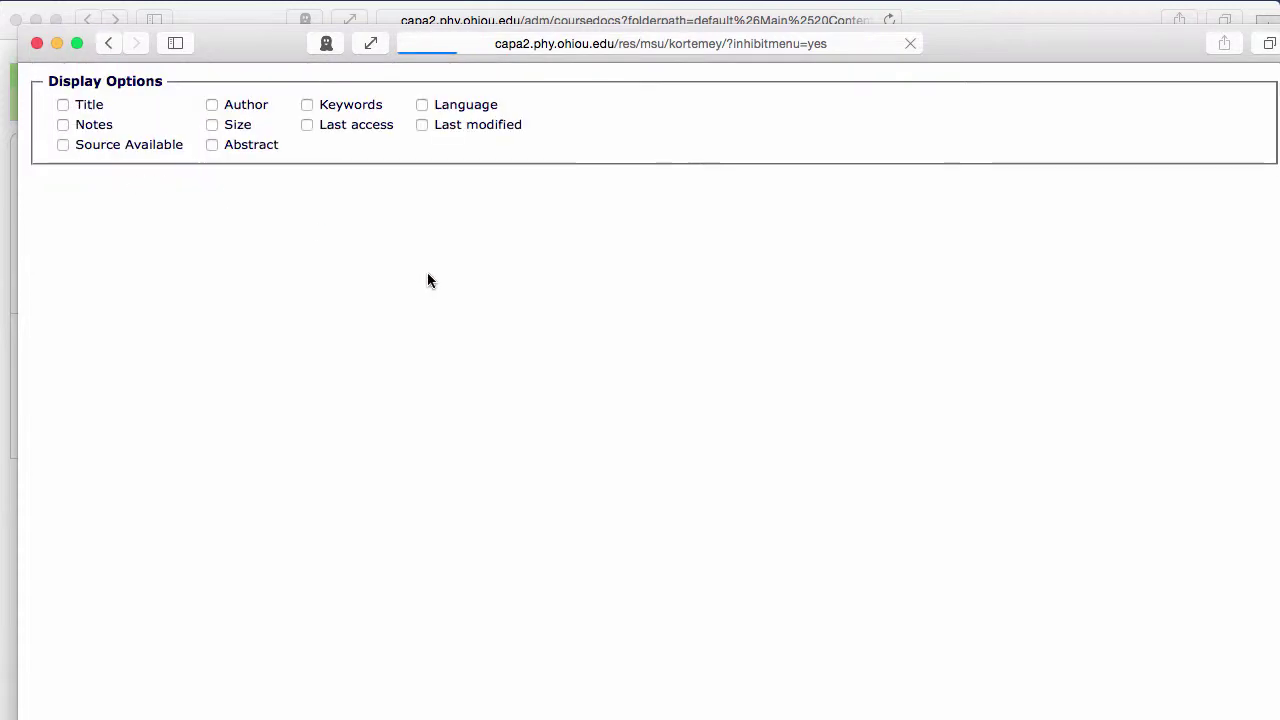
scroll(537, 490, down, 2)
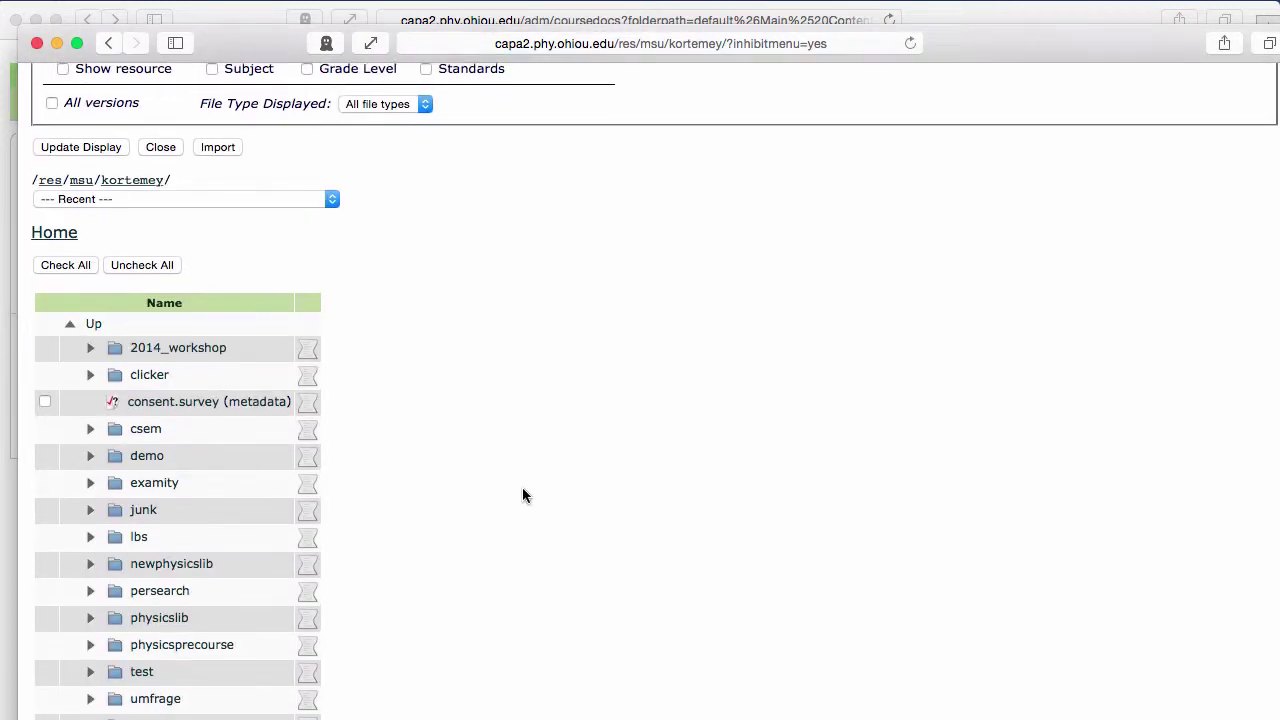
click(200, 645)
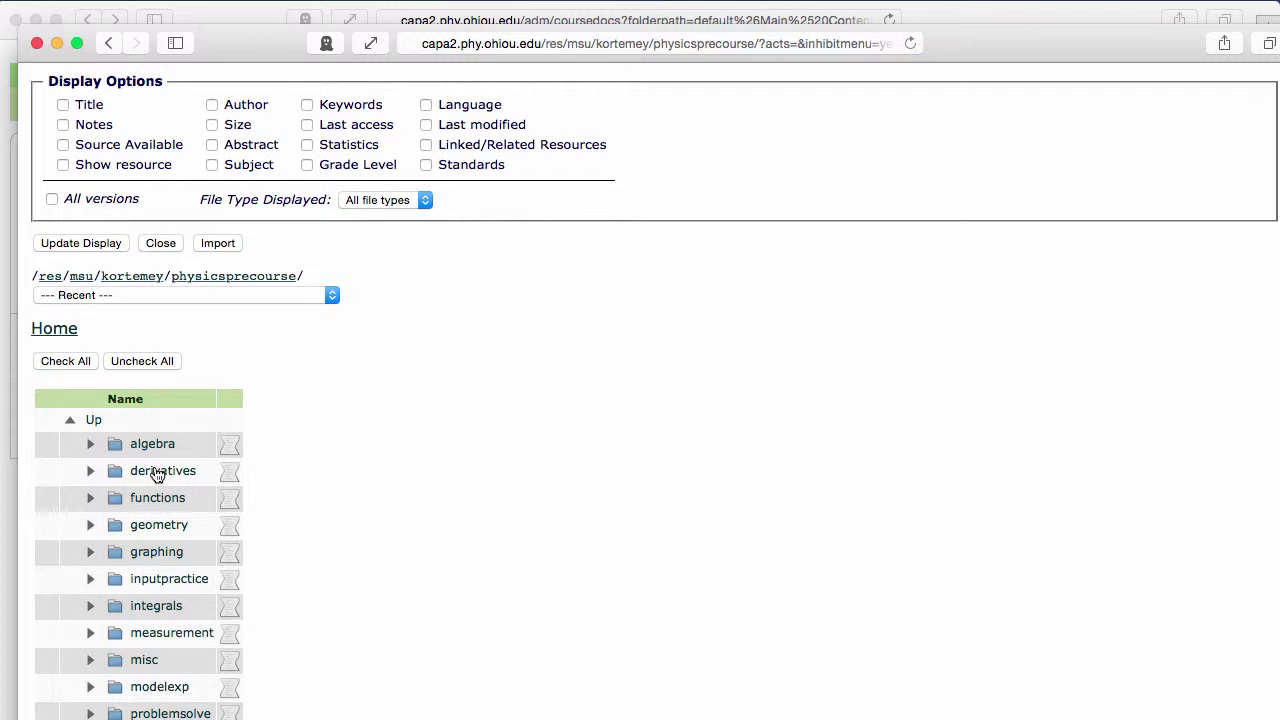
click(155, 468)
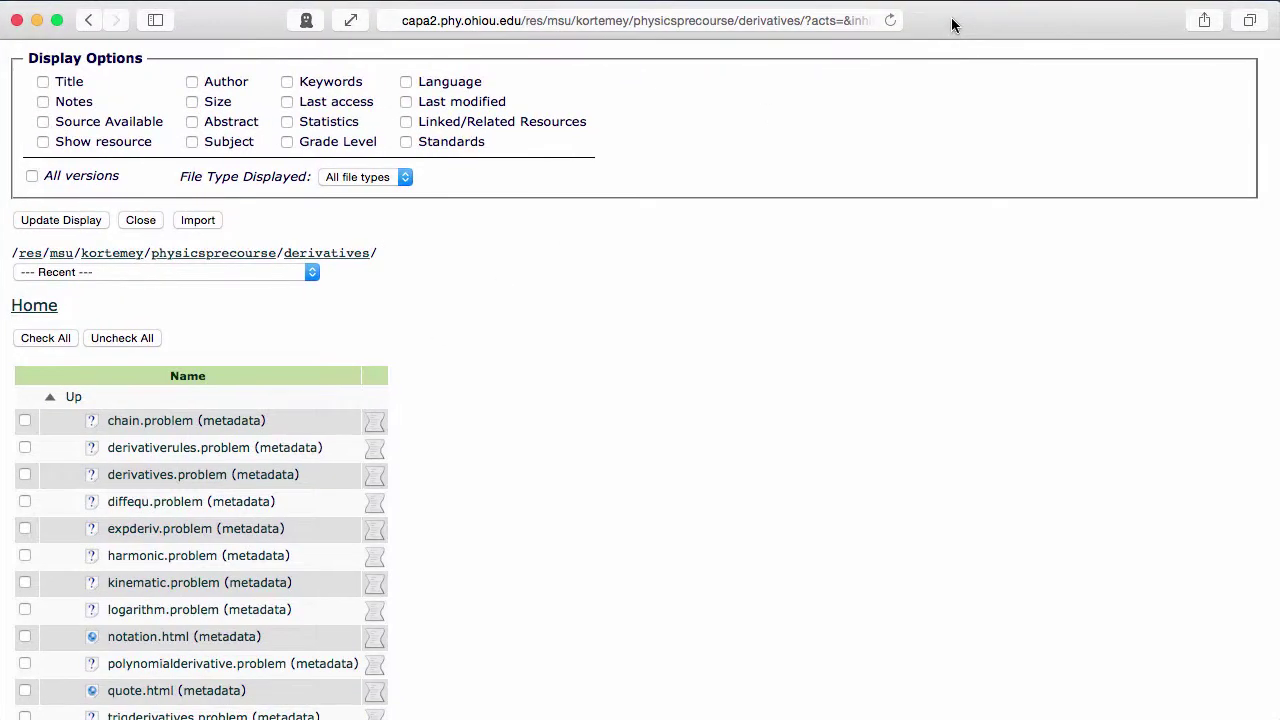
Import all resources of the derivatives folder into Sample Page in their existing order and re-initialize the course
click(48, 339)
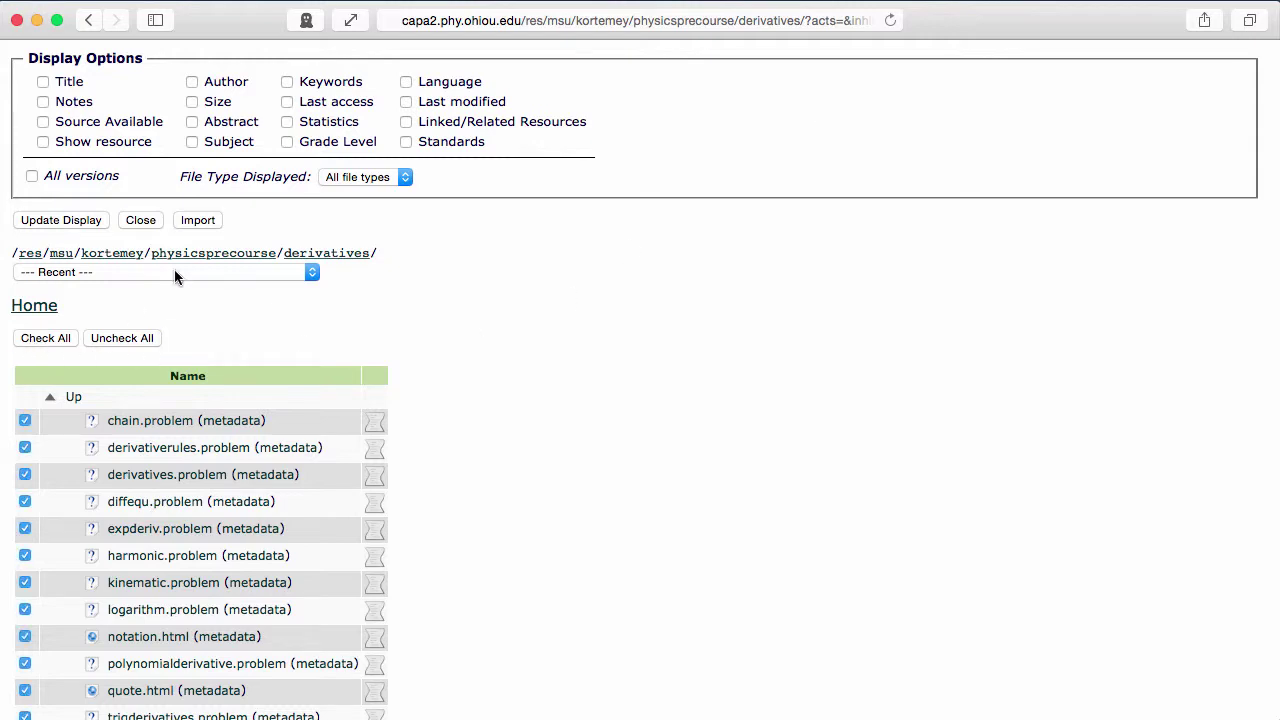
click(195, 222)
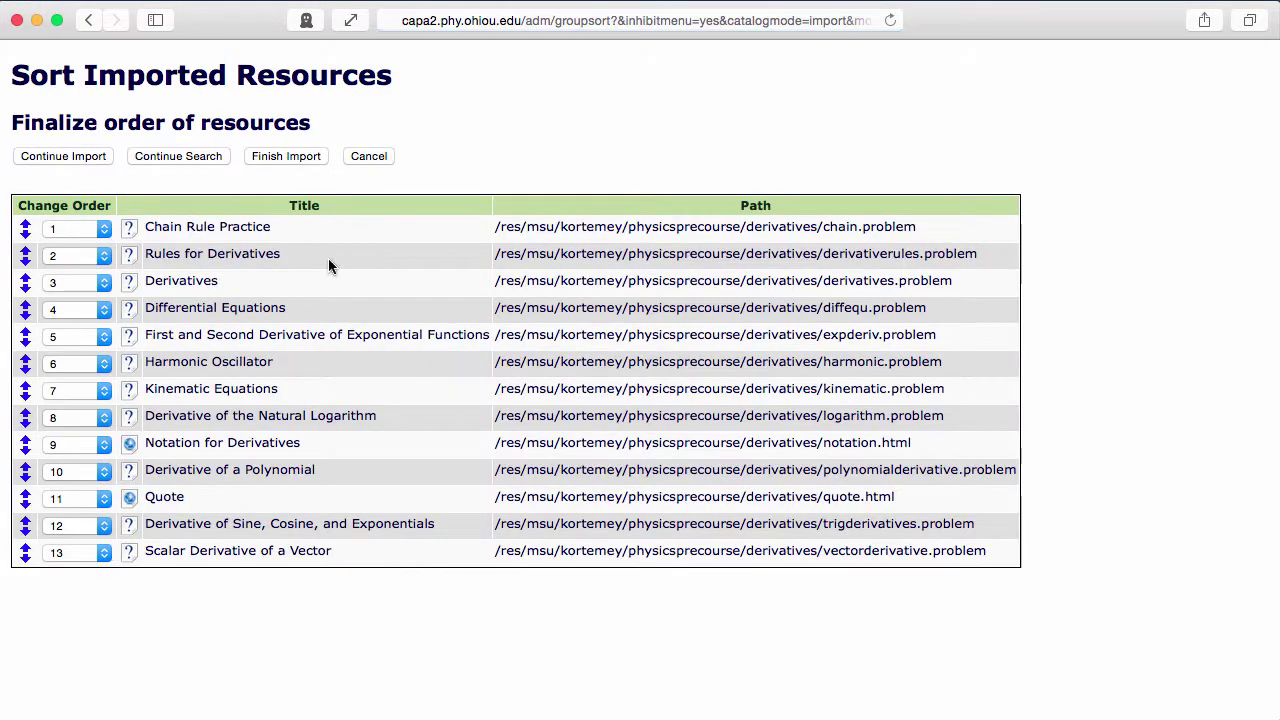
click(287, 154)
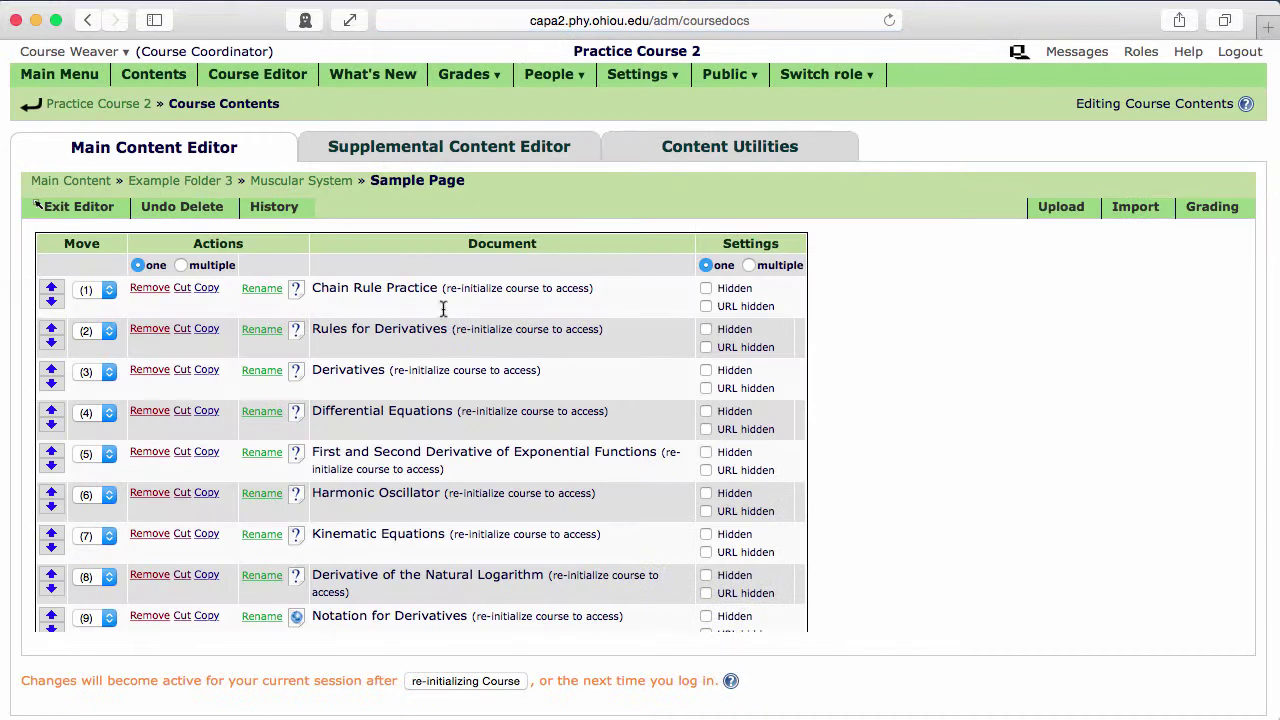
click(455, 682)
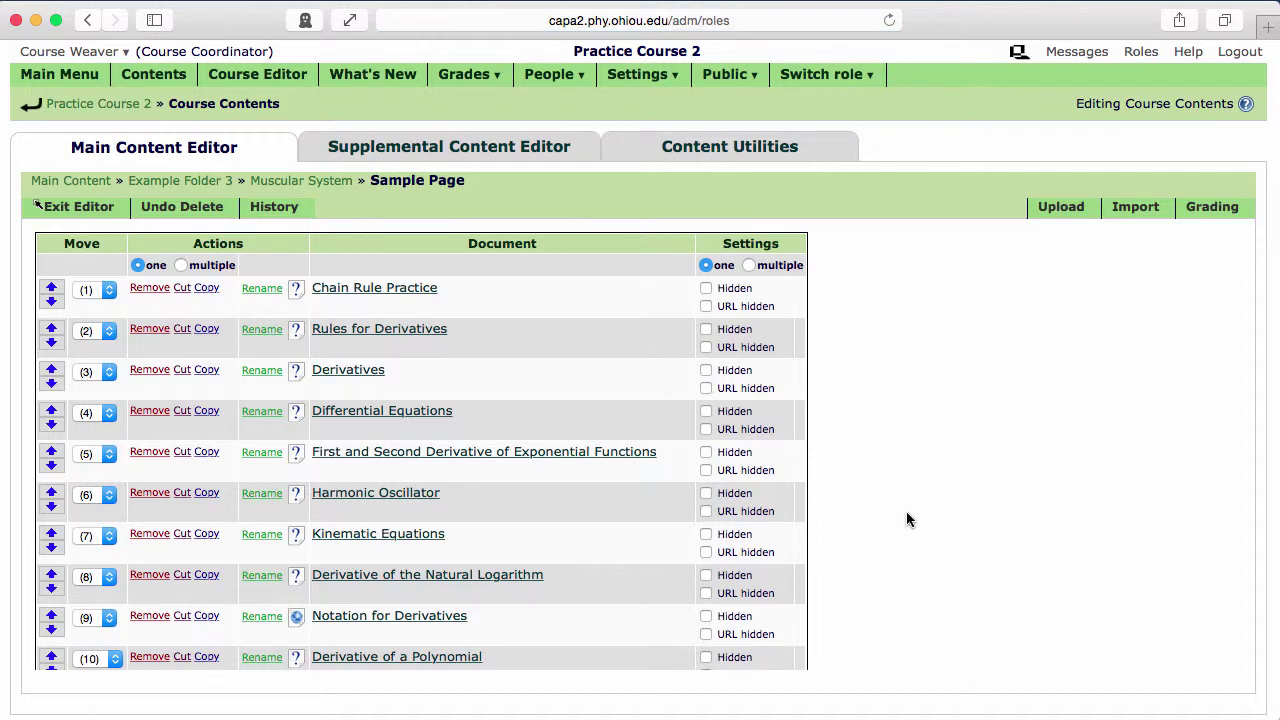
Reopen Sample Page from the Muscular System folder in the editor and review its list of imported resources
click(282, 182)
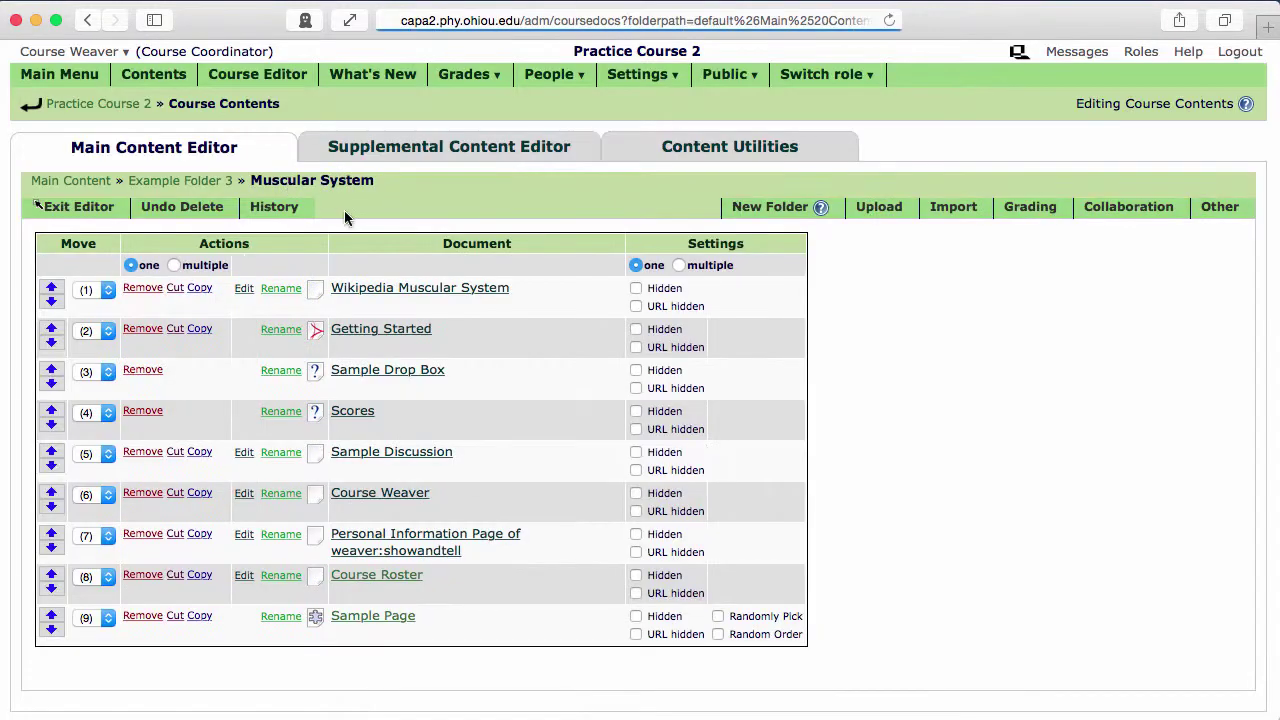
click(382, 618)
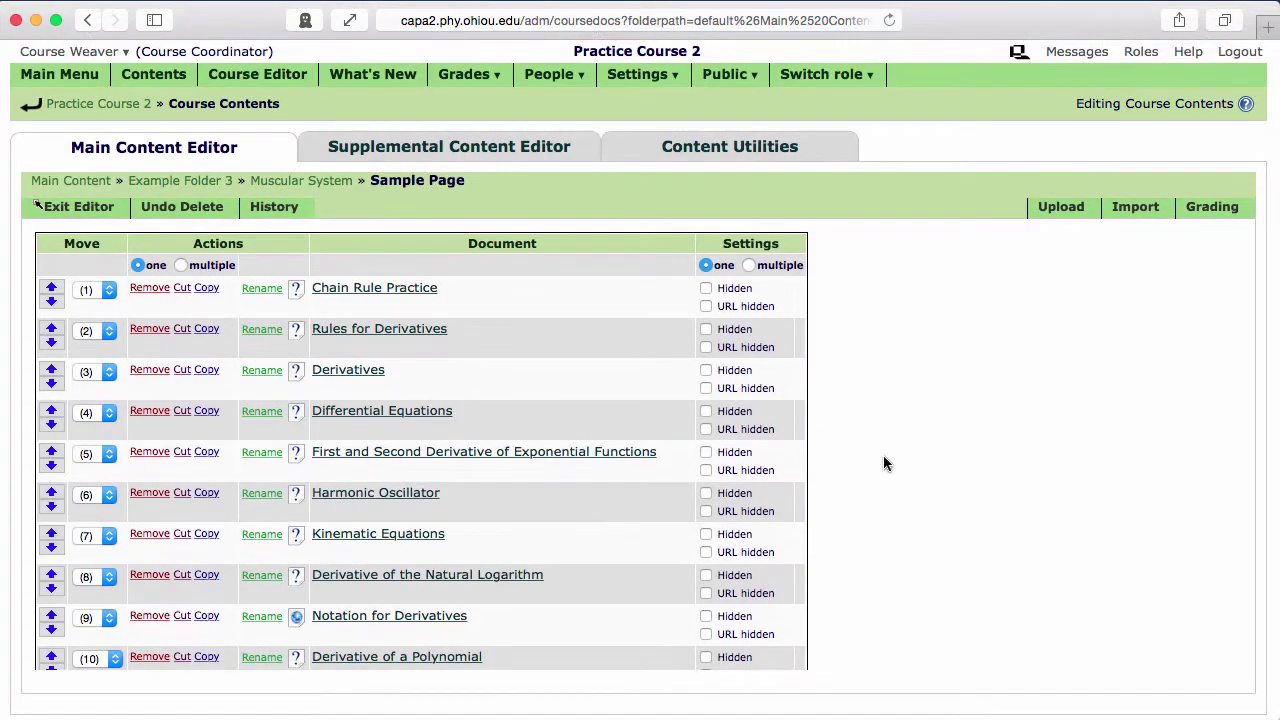
scroll(619, 503, down, 3)
scroll(619, 503, up, 3)
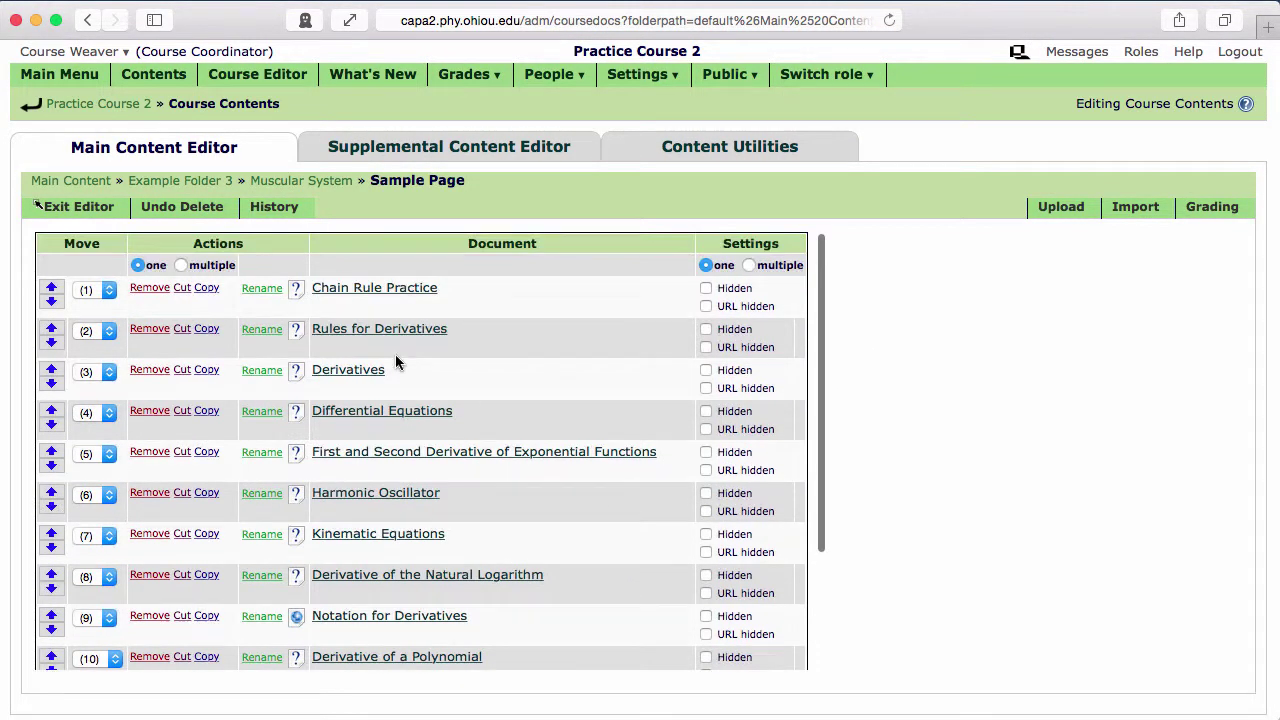
Open Sample Page from the Muscular System folder in the course contents and examine how its imported resources are displayed
click(162, 76)
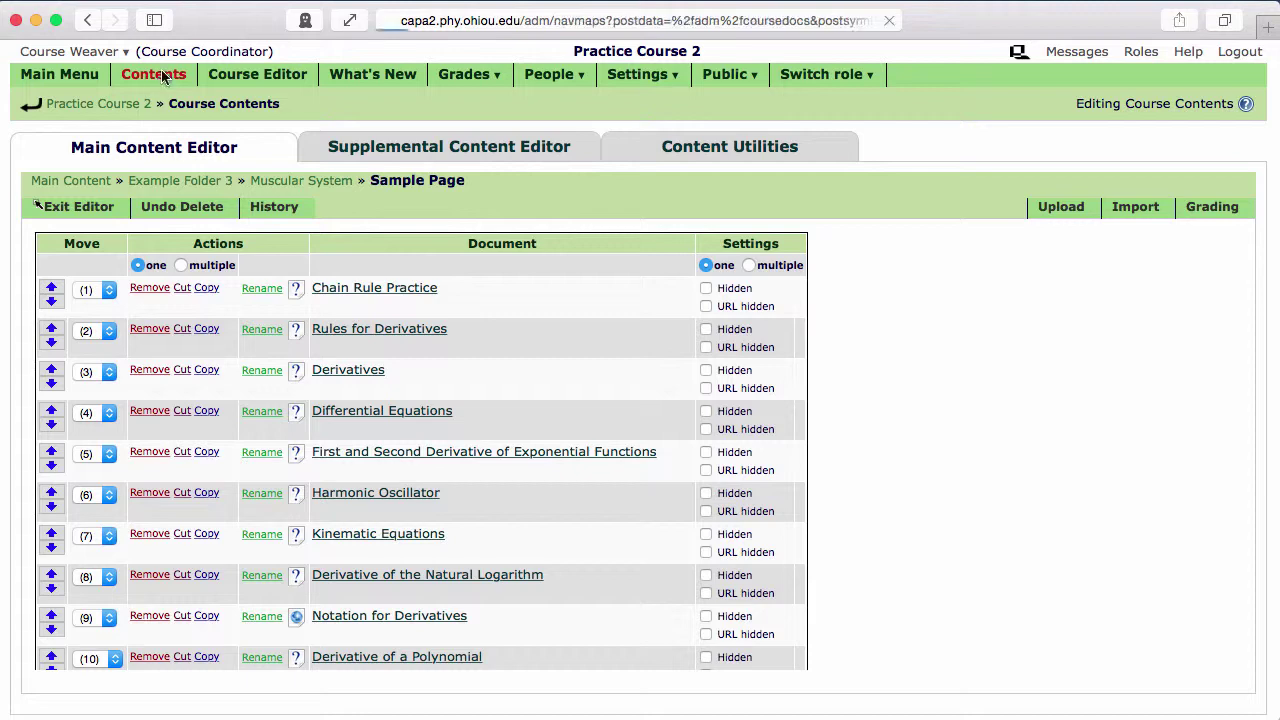
click(113, 287)
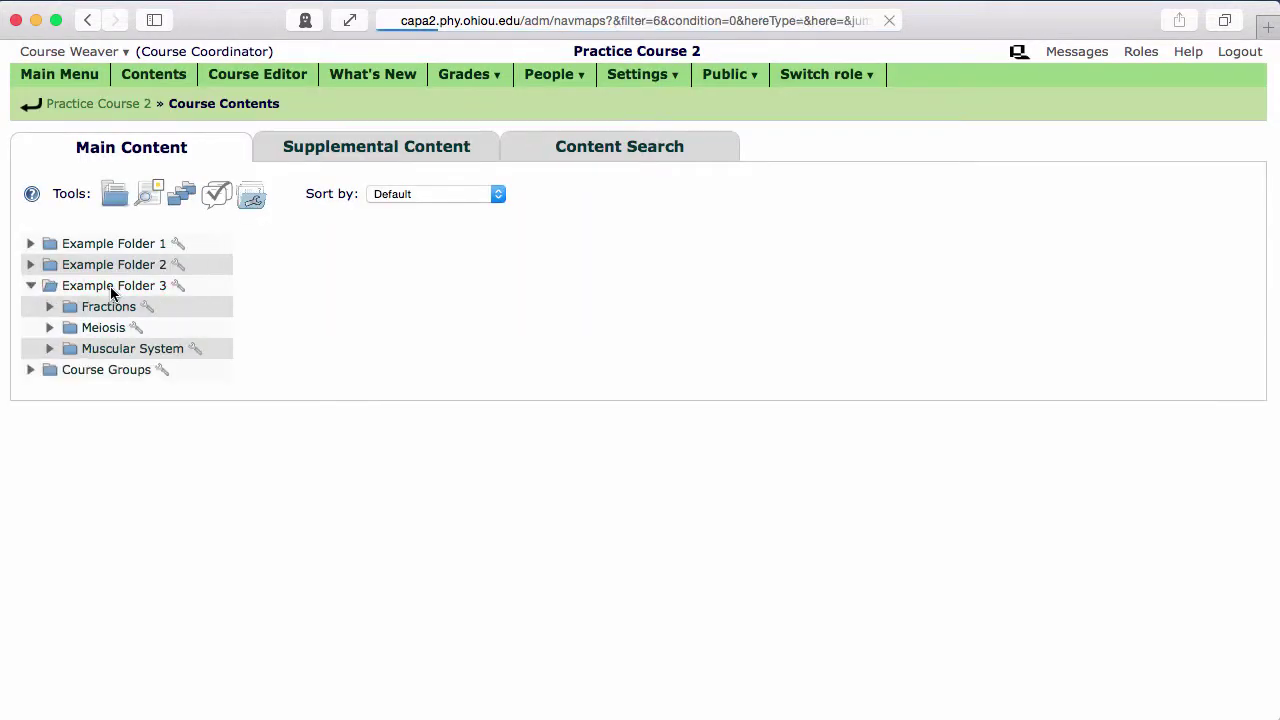
click(112, 349)
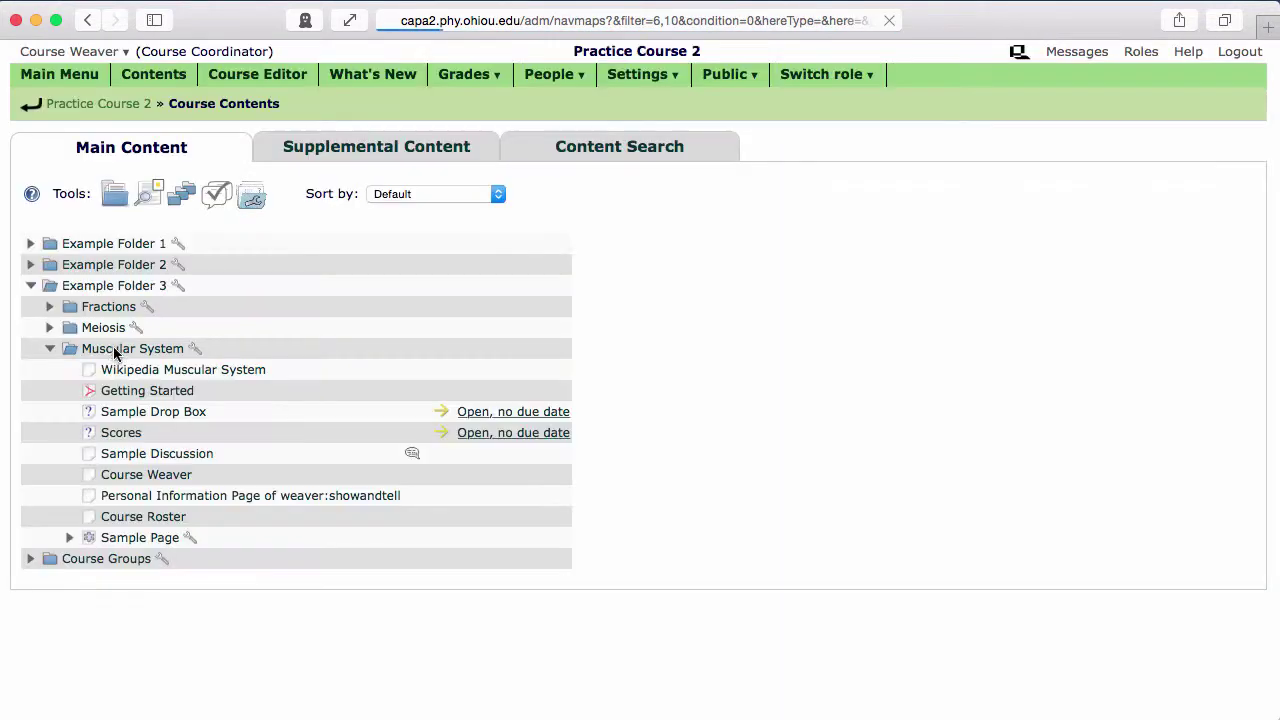
click(153, 539)
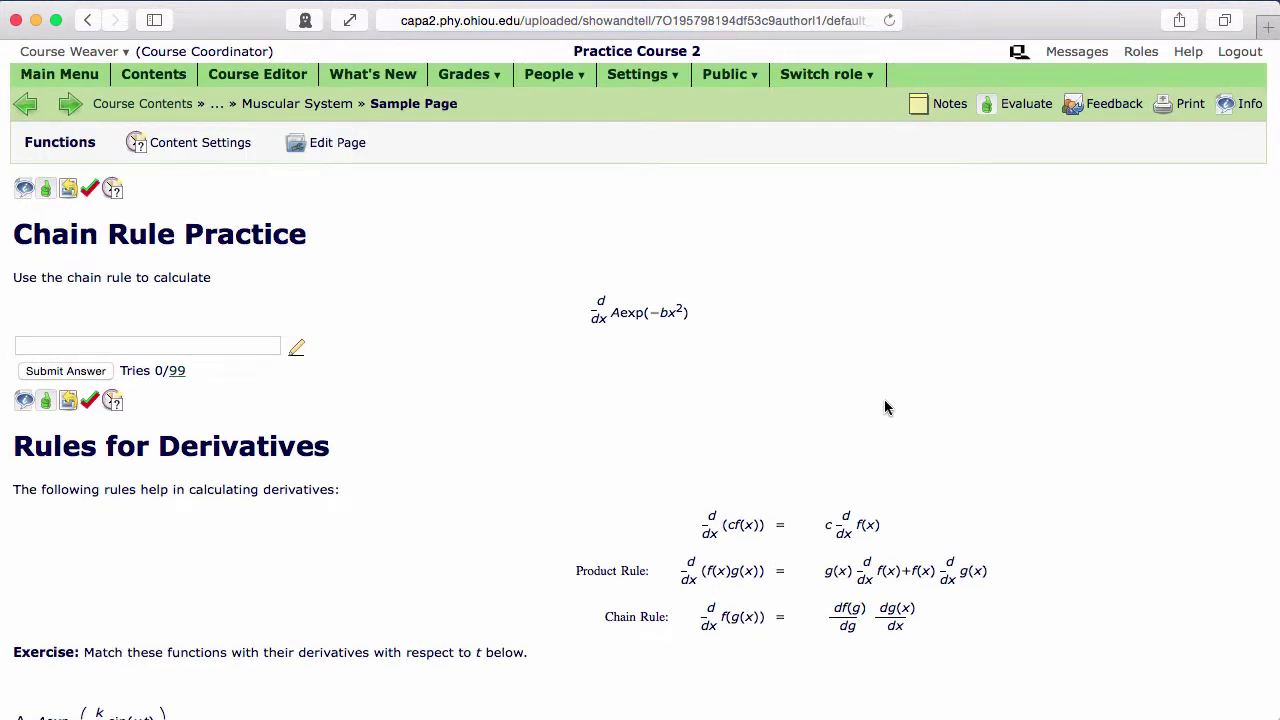
scroll(884, 402, down, 15)
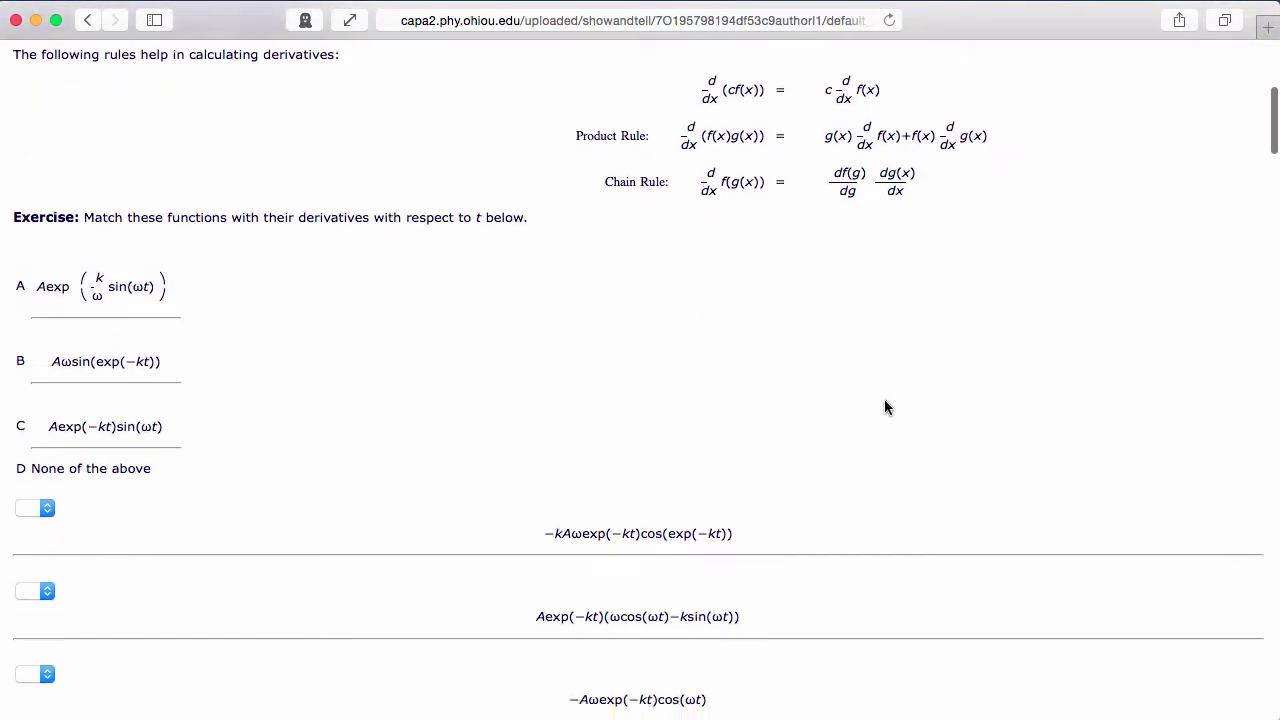
scroll(885, 401, down, 20)
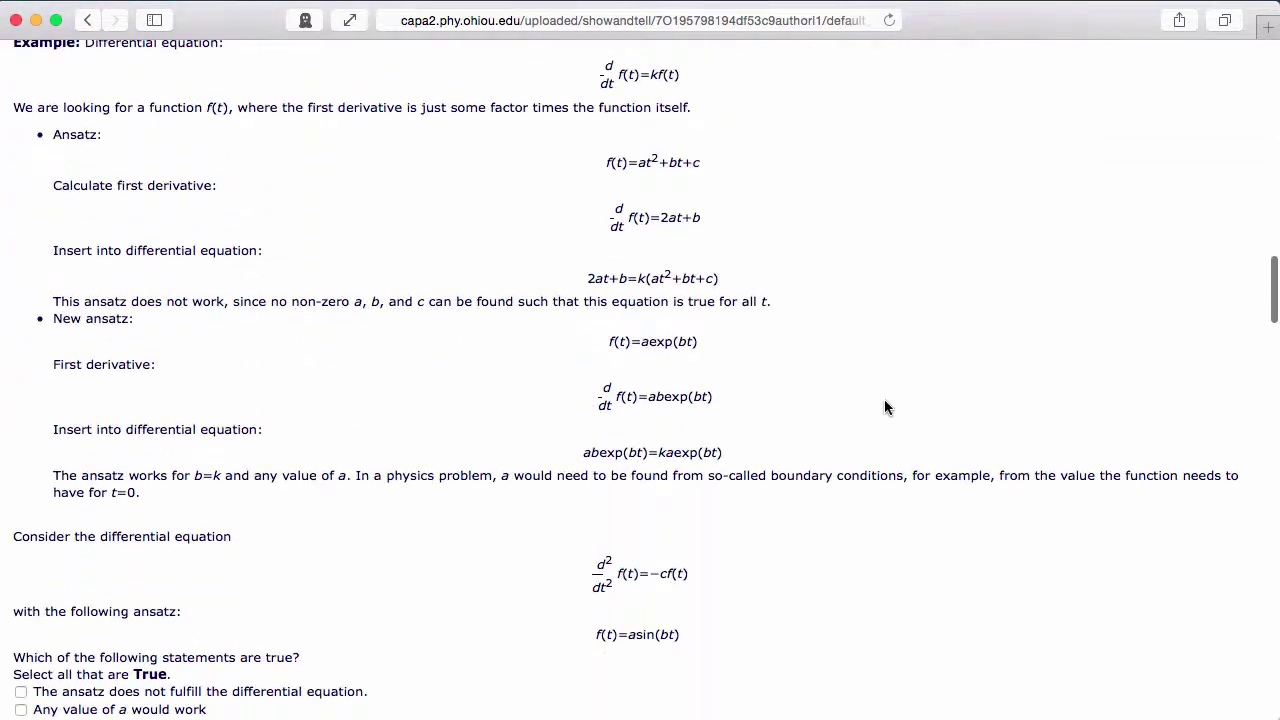
scroll(884, 407, down, 15)
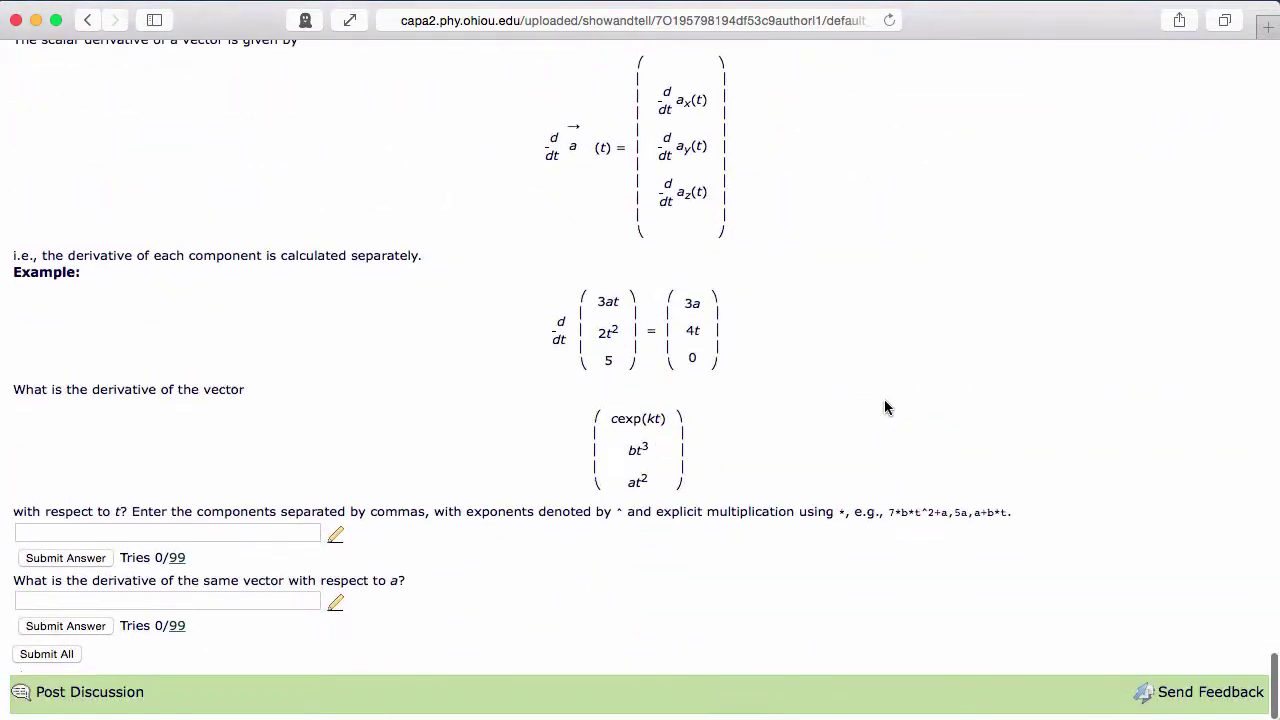
scroll(884, 407, up, 5)
scroll(884, 407, up, 15)
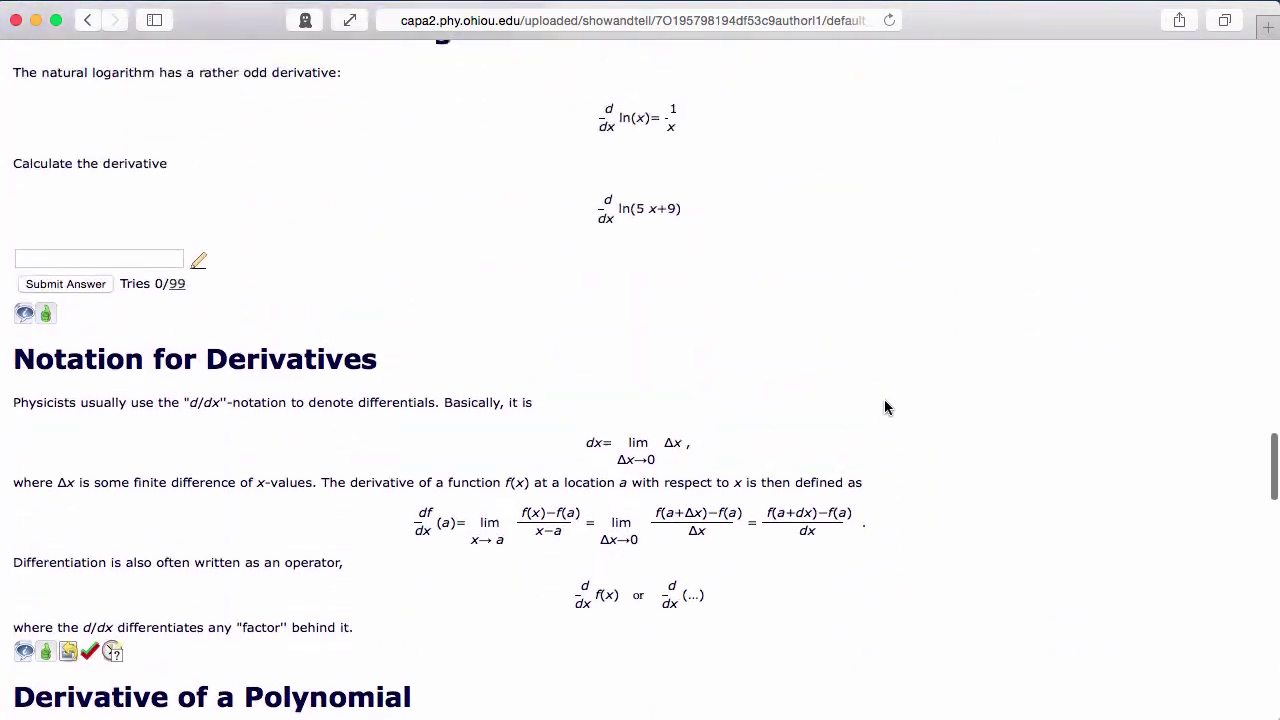
Add a Syllabus to the Muscular System folder in the course editor and re-initialize the course
scroll(884, 407, up, 3)
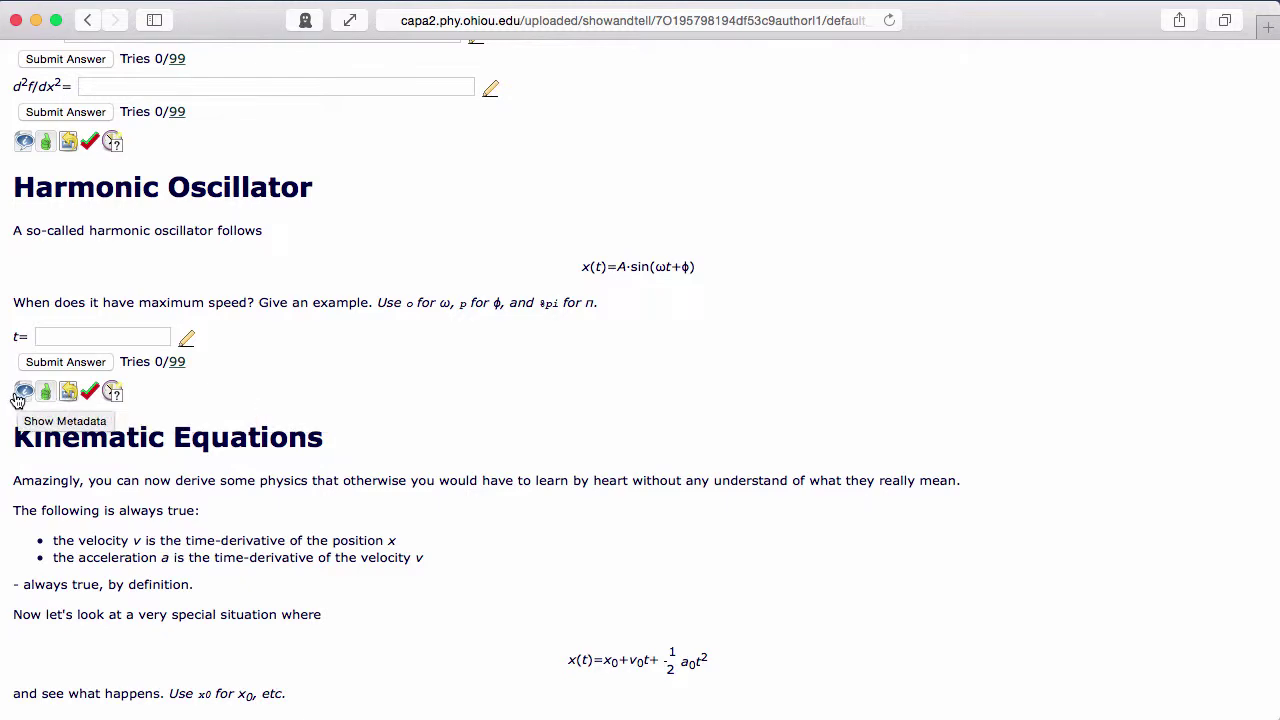
scroll(403, 394, up, 20)
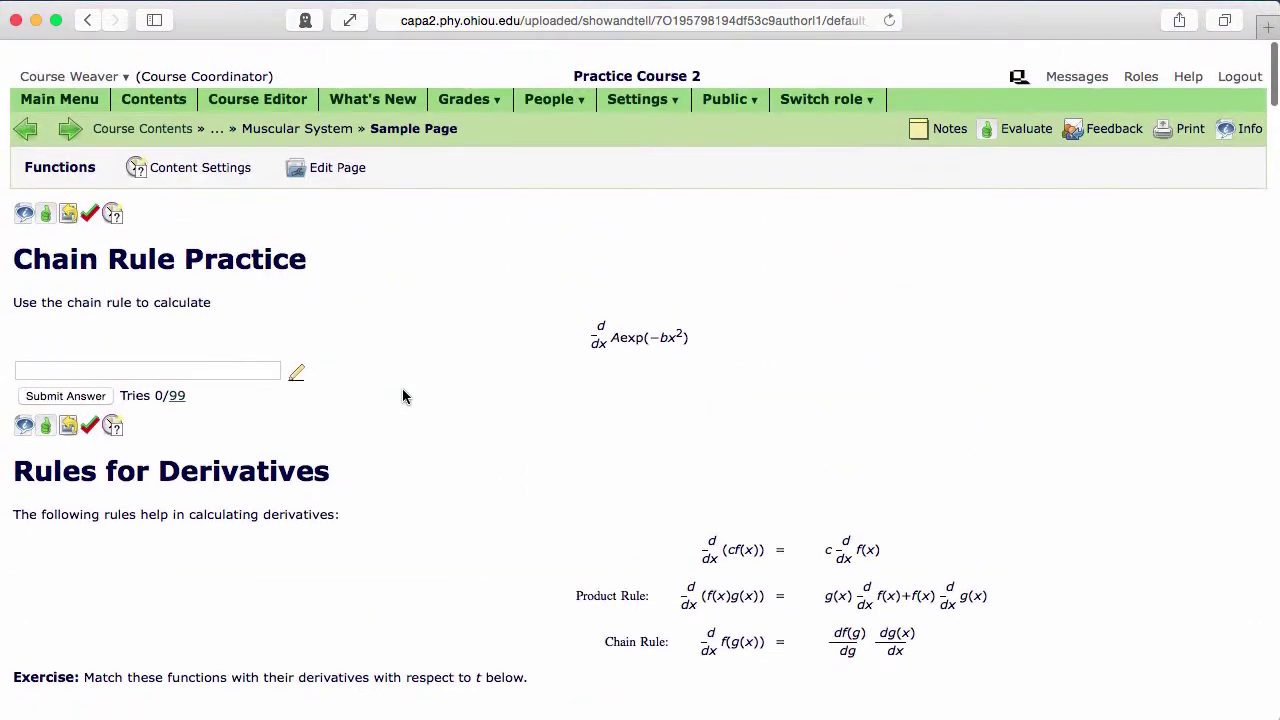
click(264, 79)
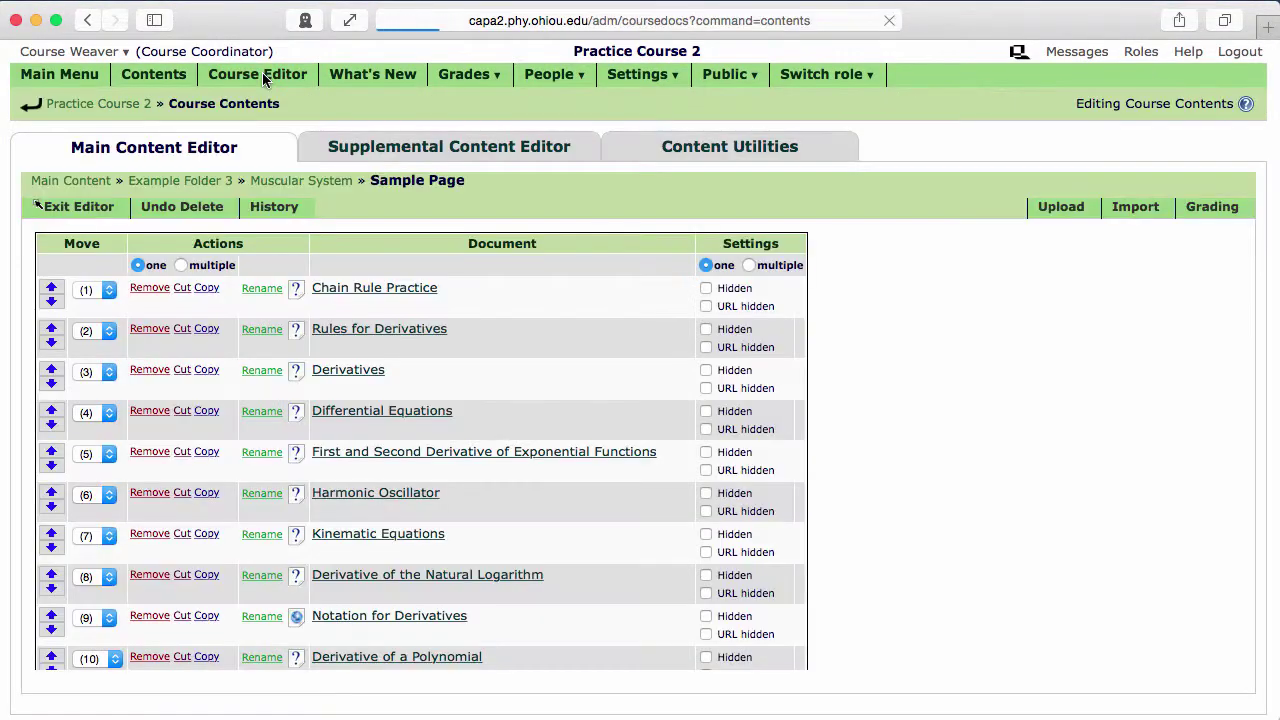
click(272, 182)
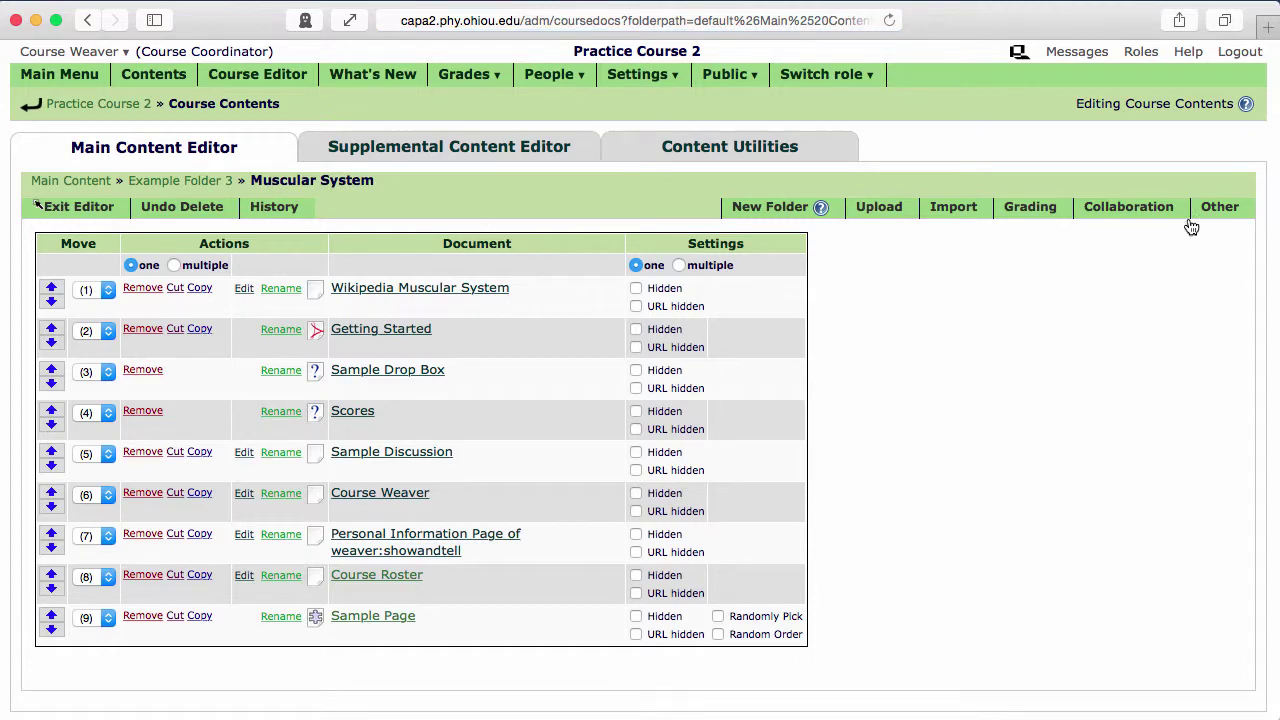
click(1220, 207)
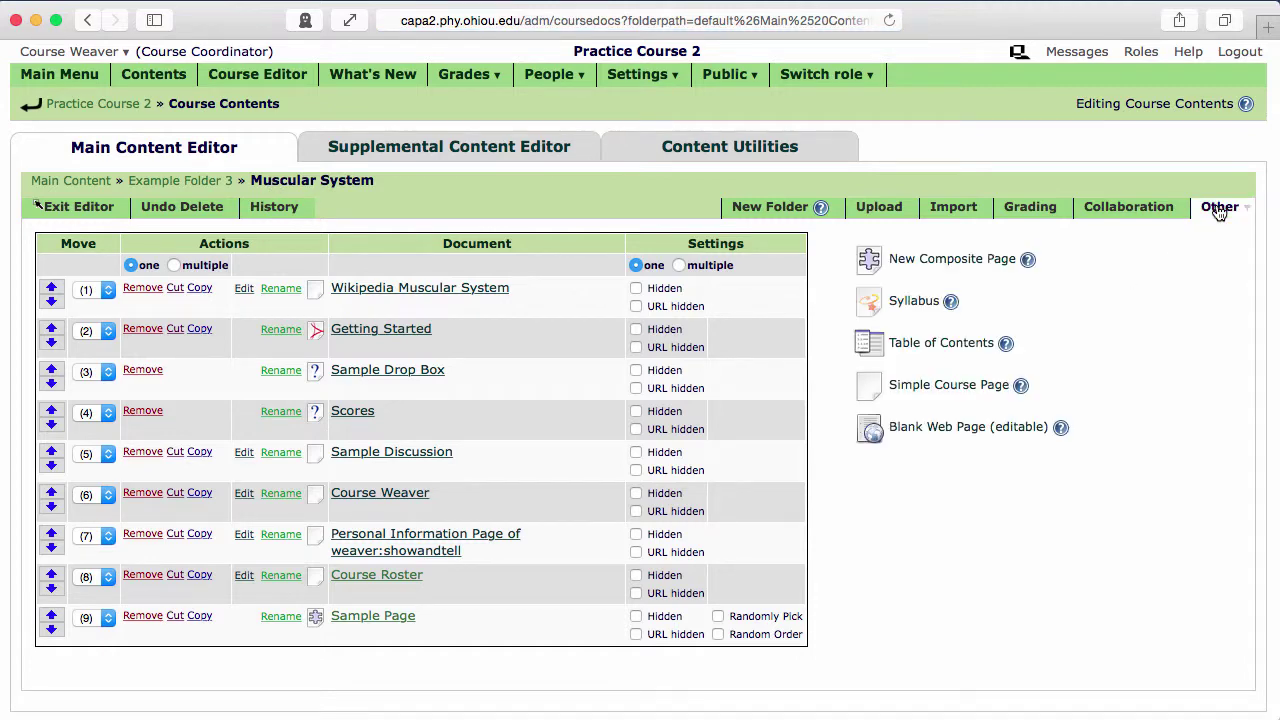
click(905, 308)
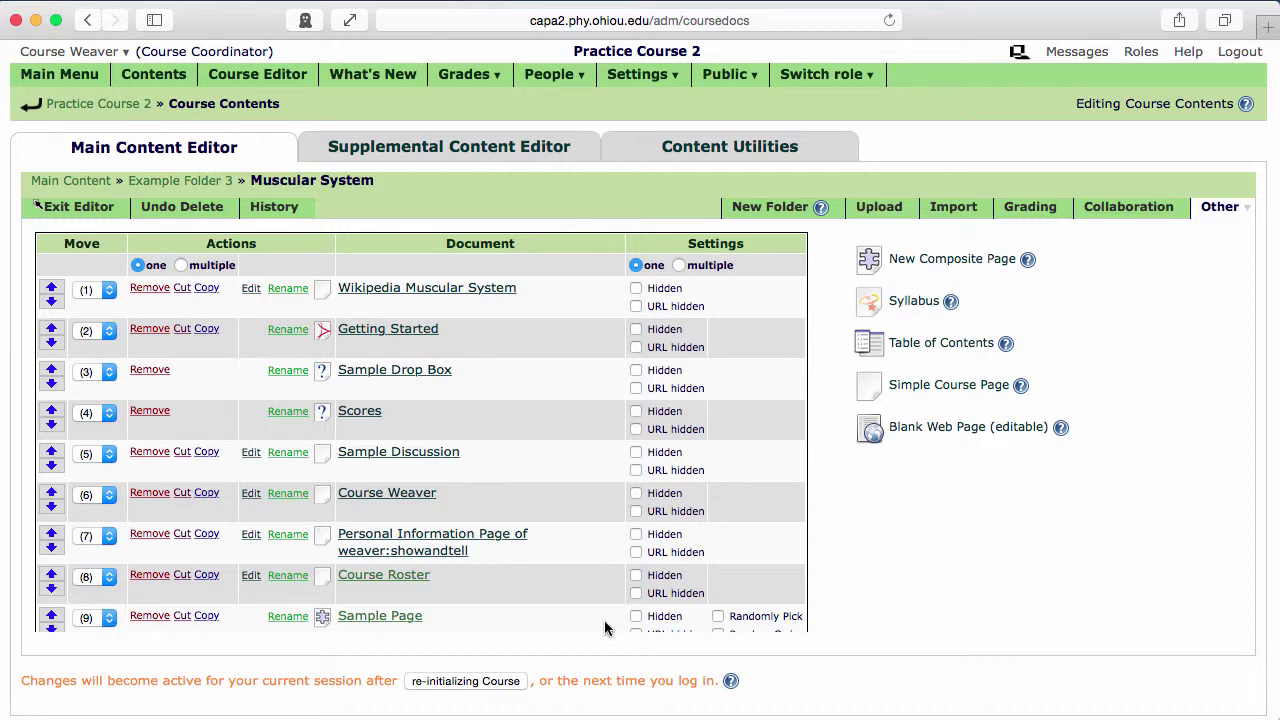
click(474, 682)
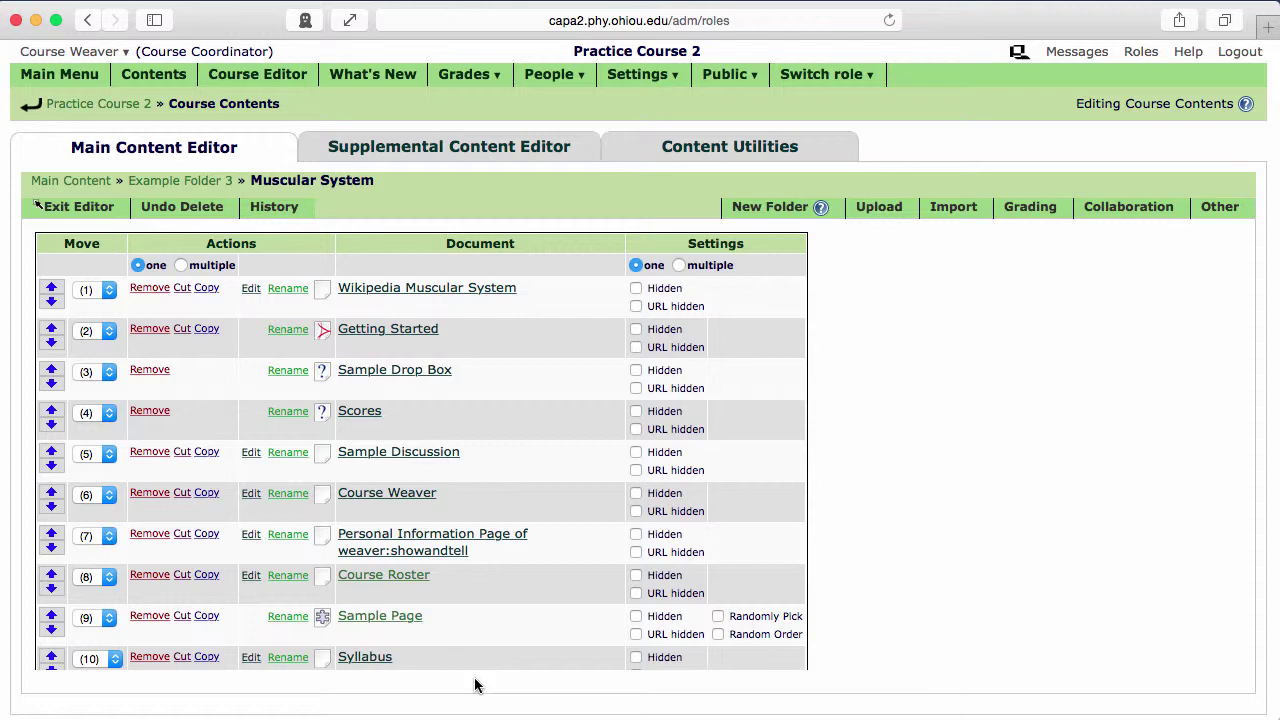
Open the Syllabus for editing, include Exam Information and Deadlines among its template items, and save the template
click(251, 660)
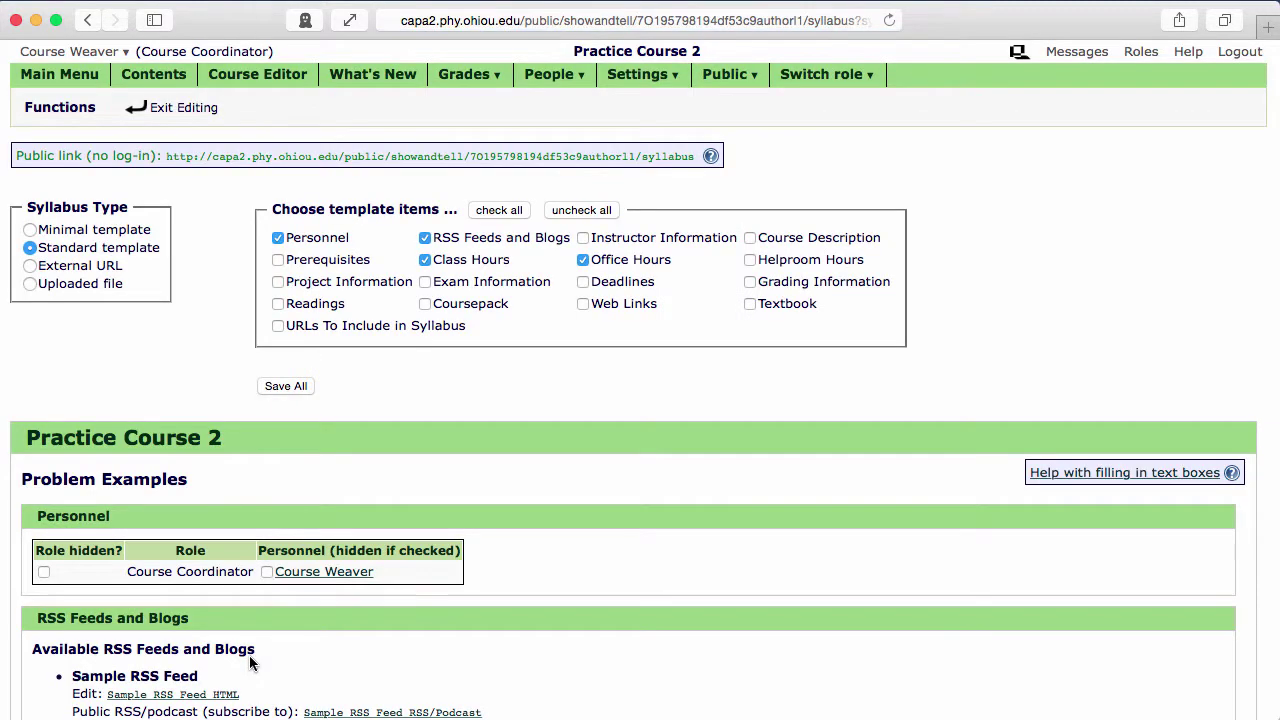
click(425, 261)
click(466, 259)
click(479, 284)
click(608, 282)
scroll(162, 351, down, 2)
click(266, 297)
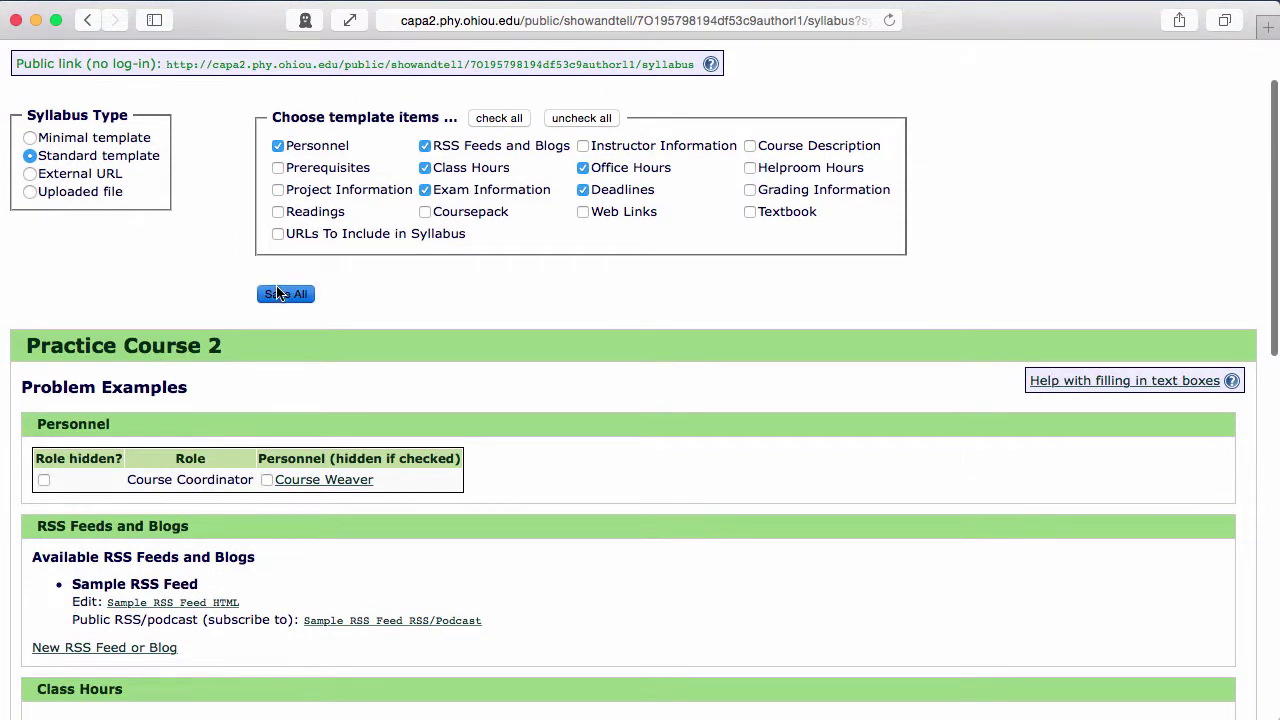
Review the syllabus sections and their text boxes, from Class Hours and Office Hours through Exam Information and Deadlines
scroll(173, 362, down, 10)
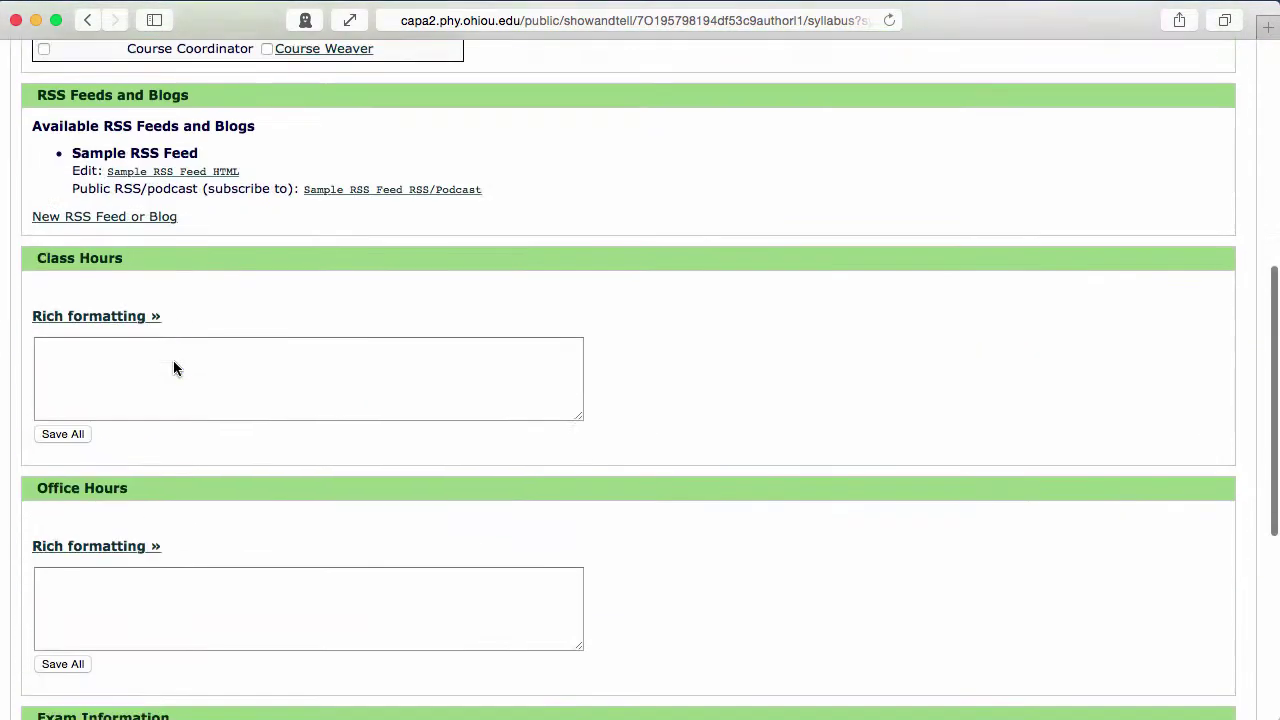
scroll(173, 362, up, 3)
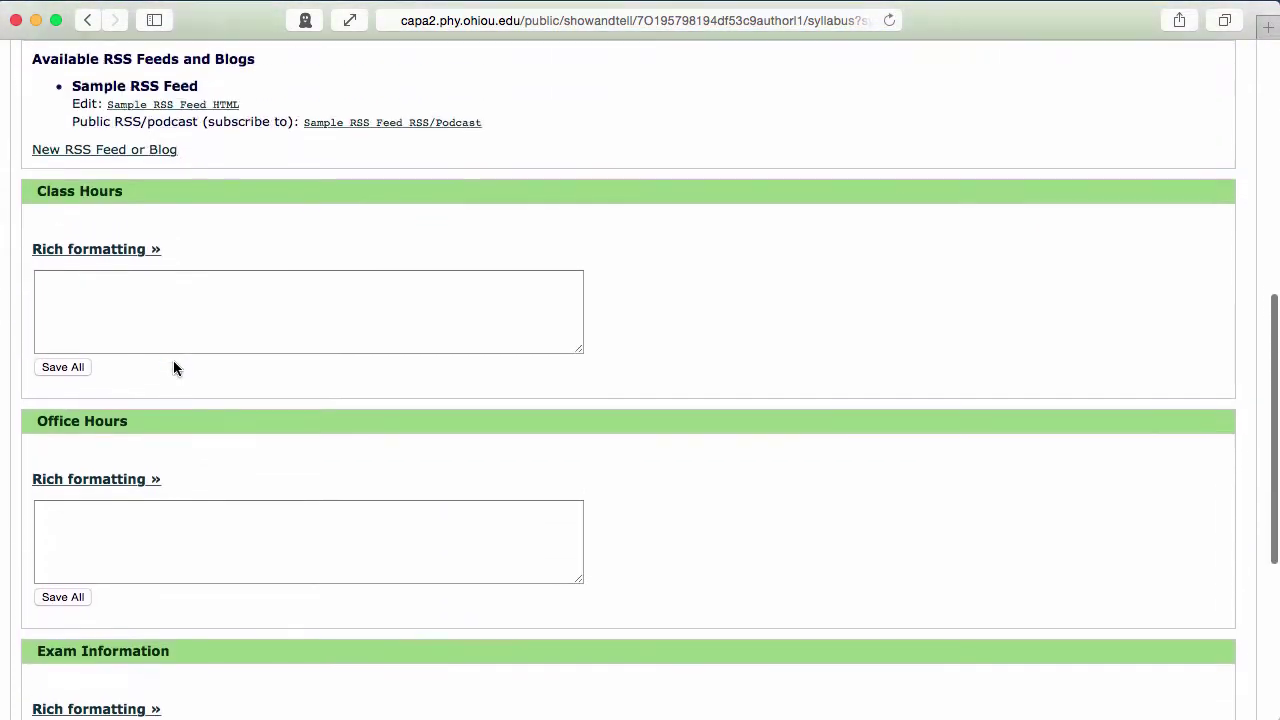
scroll(173, 362, down, 2)
scroll(173, 368, down, 2)
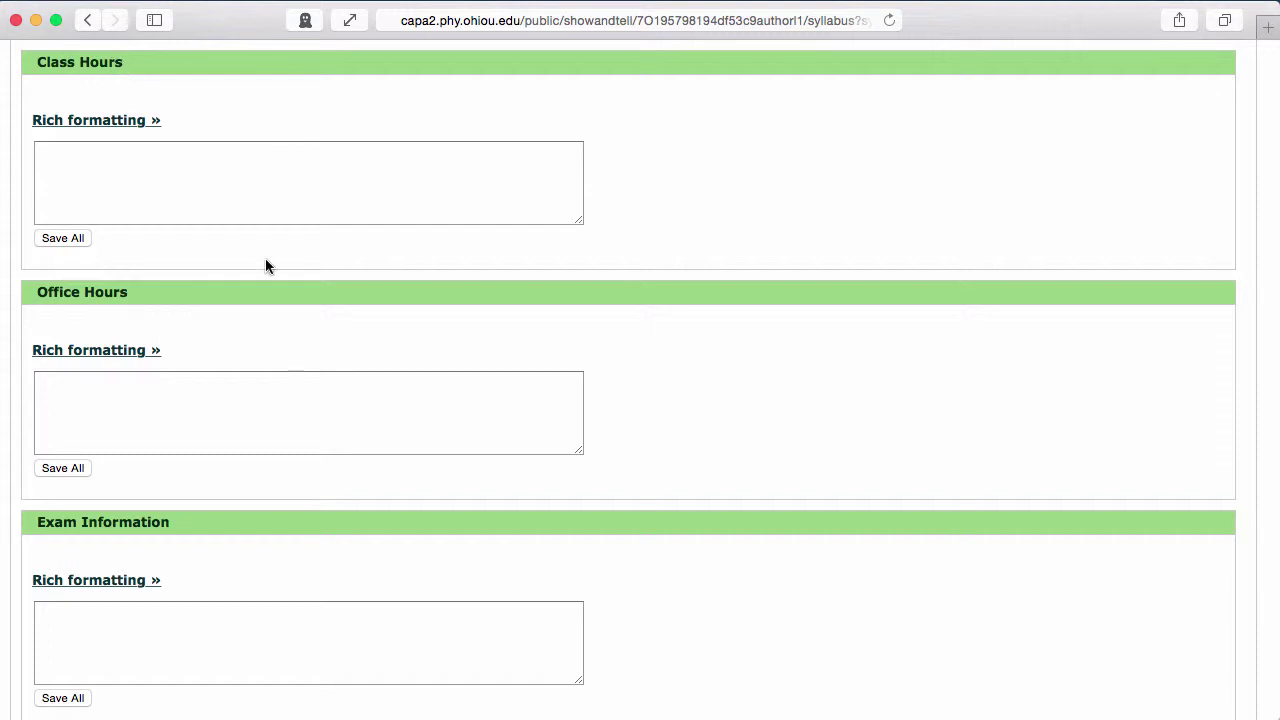
scroll(386, 557, down, 8)
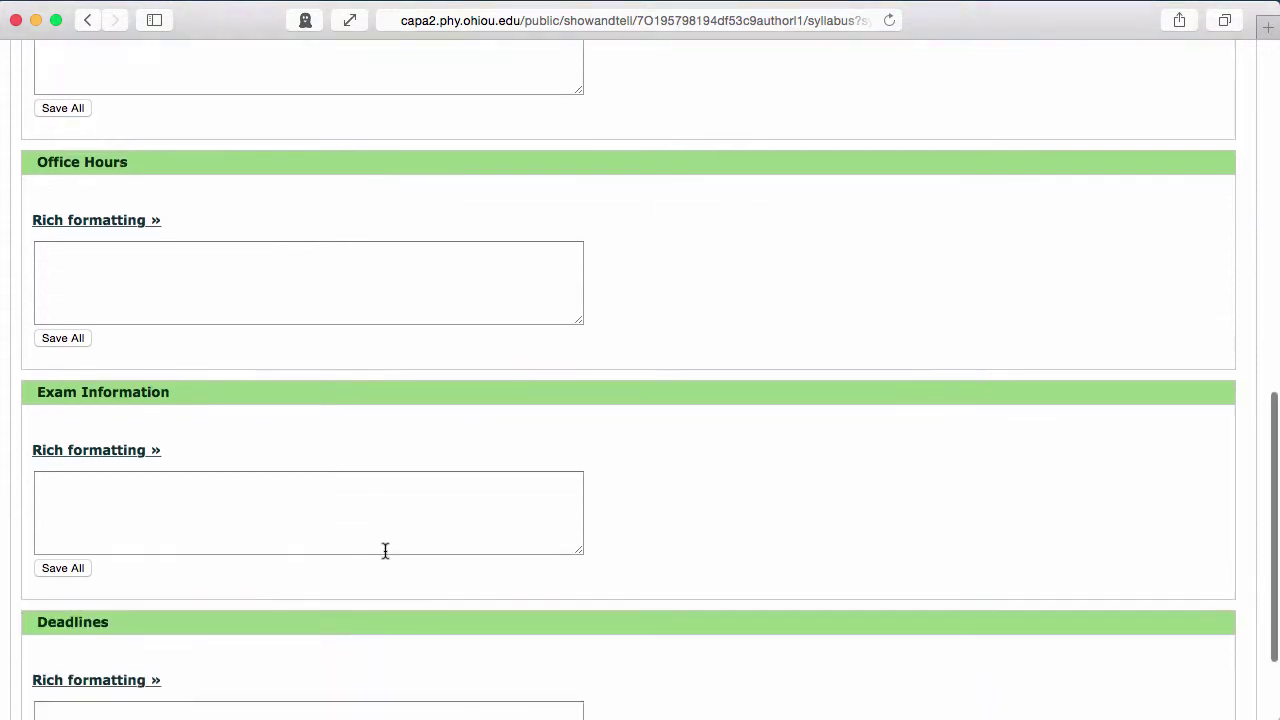
scroll(386, 557, up, 10)
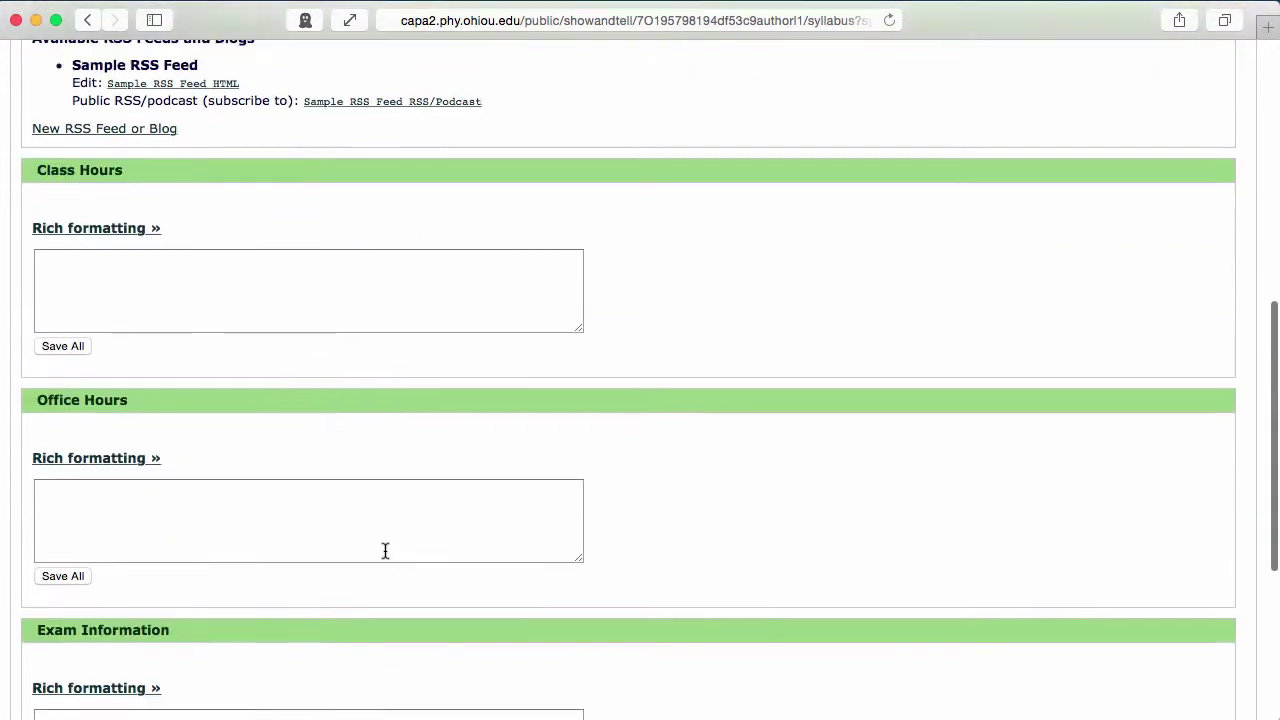
scroll(385, 557, up, 11)
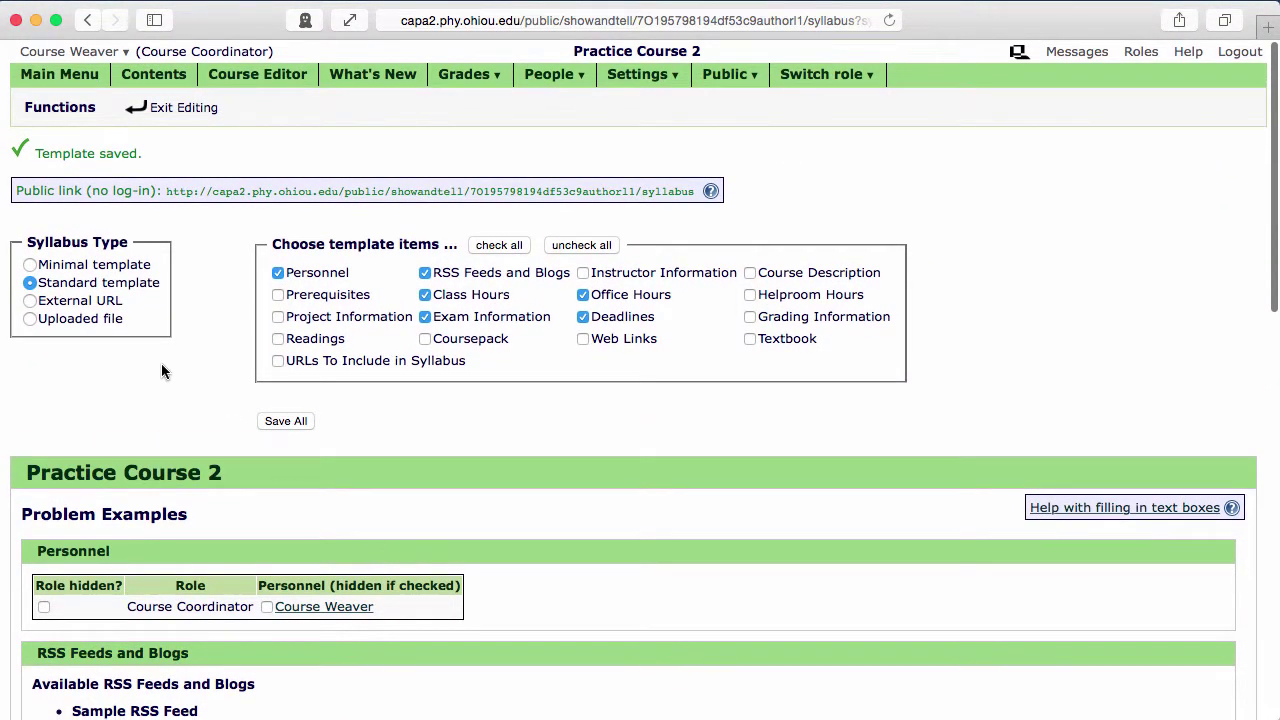
Exit syllabus editing and preview the Syllabus from the Muscular System folder
click(179, 110)
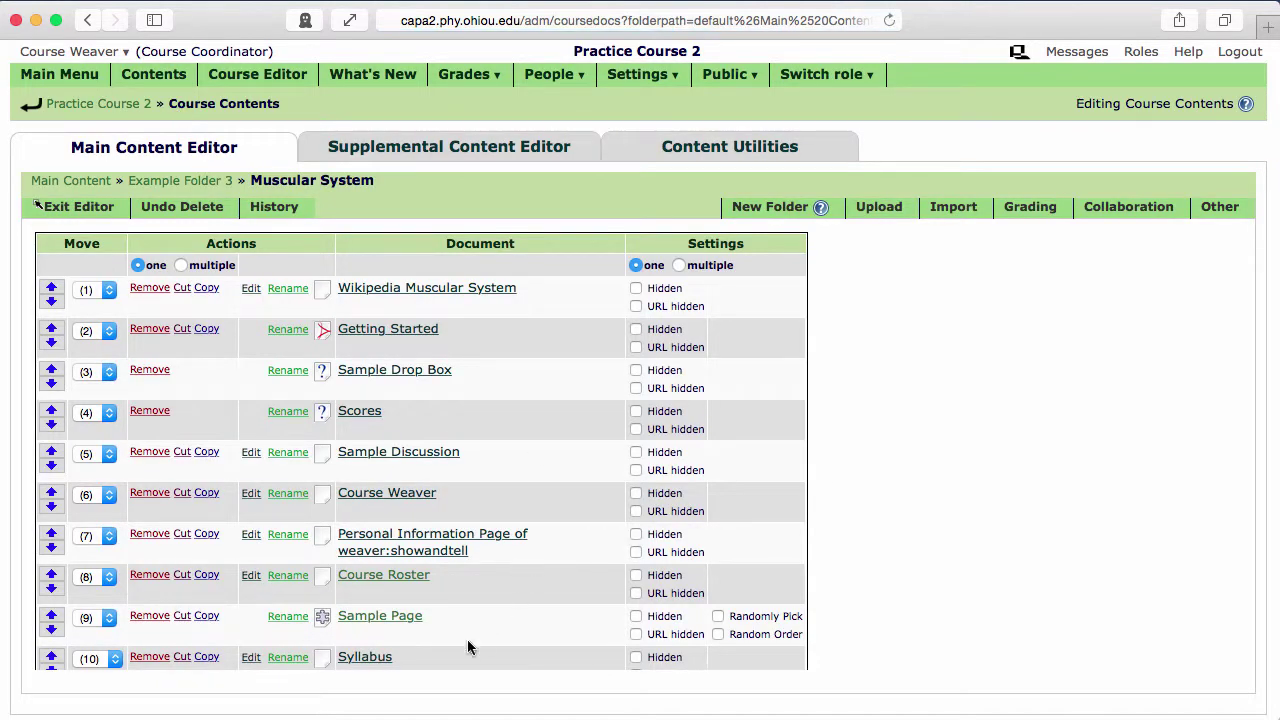
click(364, 658)
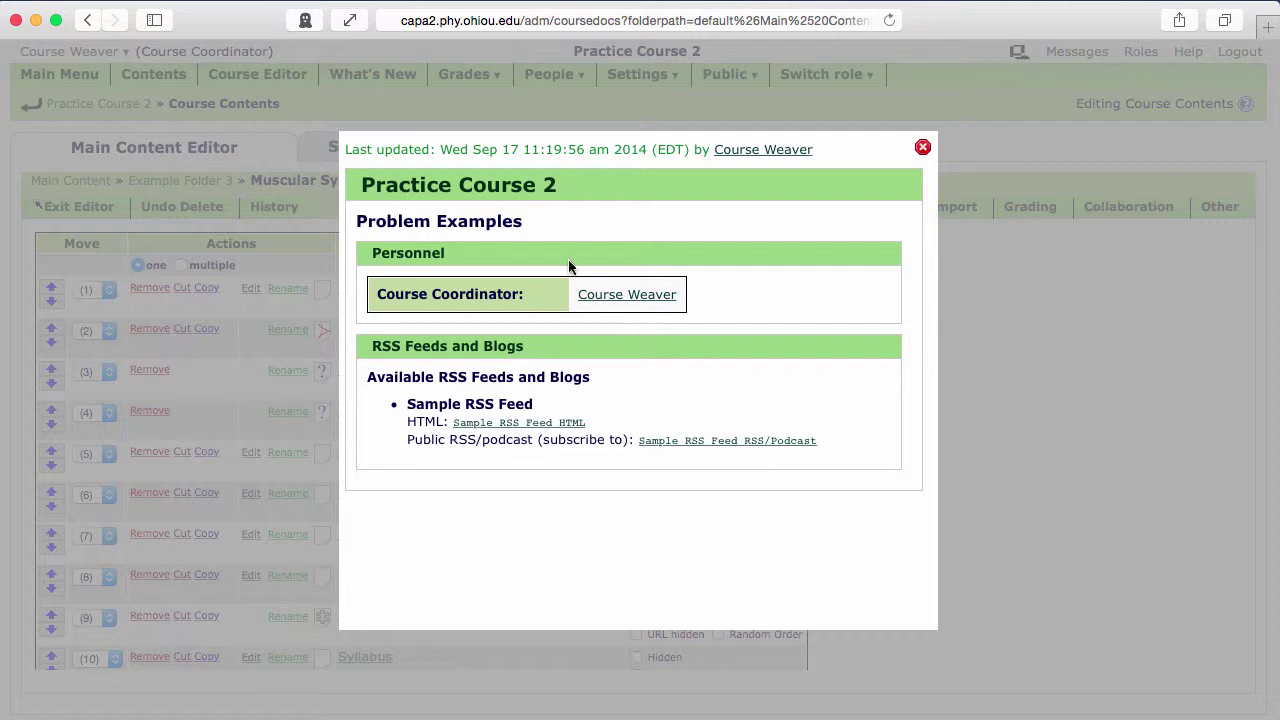
click(922, 150)
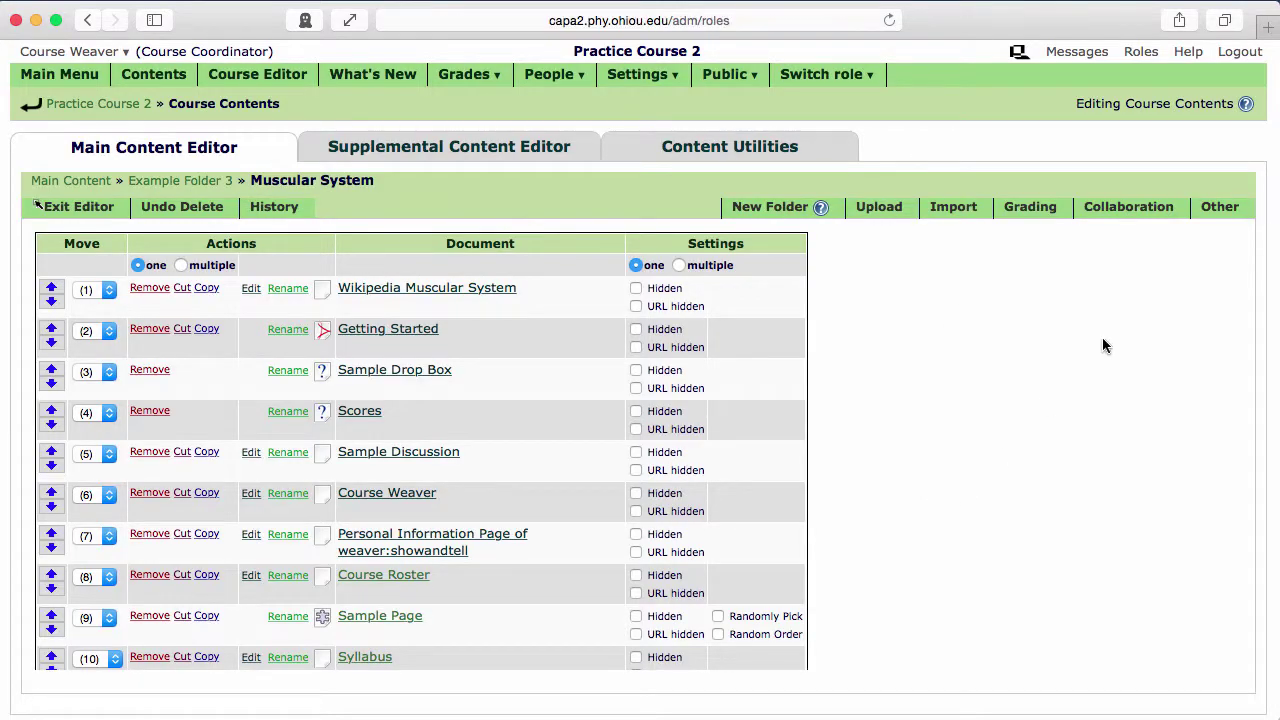
Add a Table of Contents at the top level of Main Content and preview it after re-initializing the course
click(1217, 212)
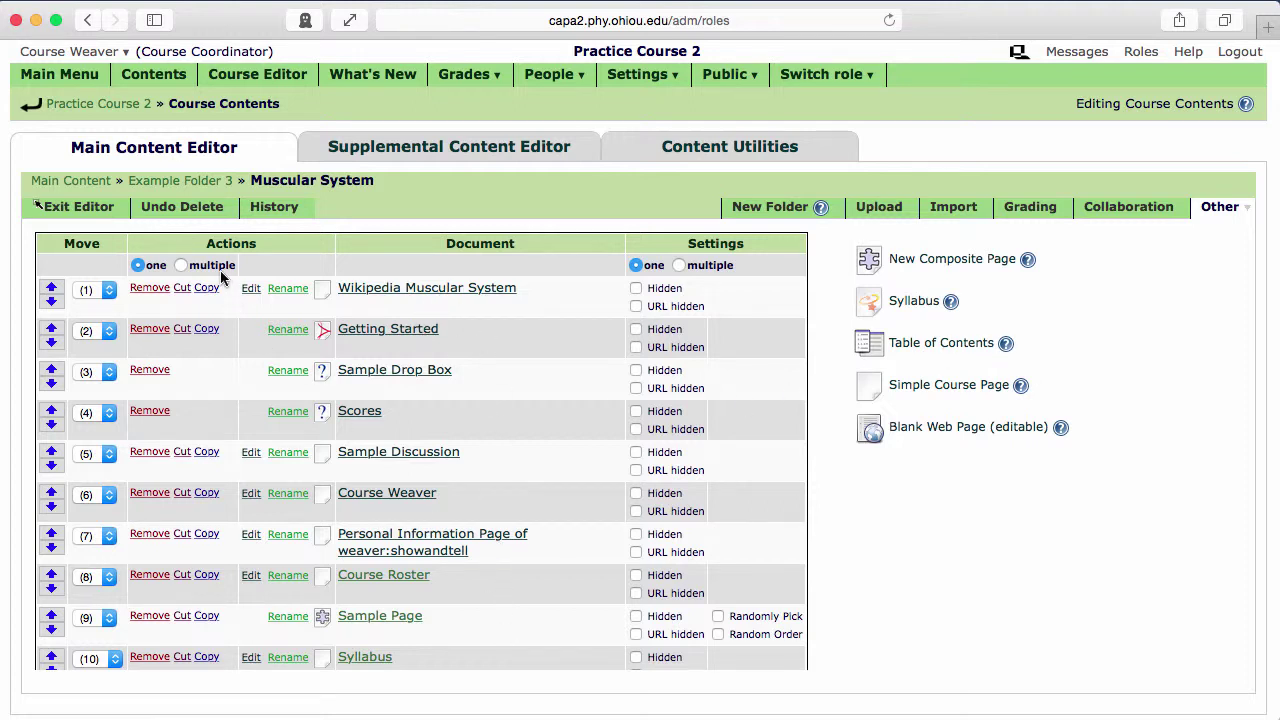
click(95, 183)
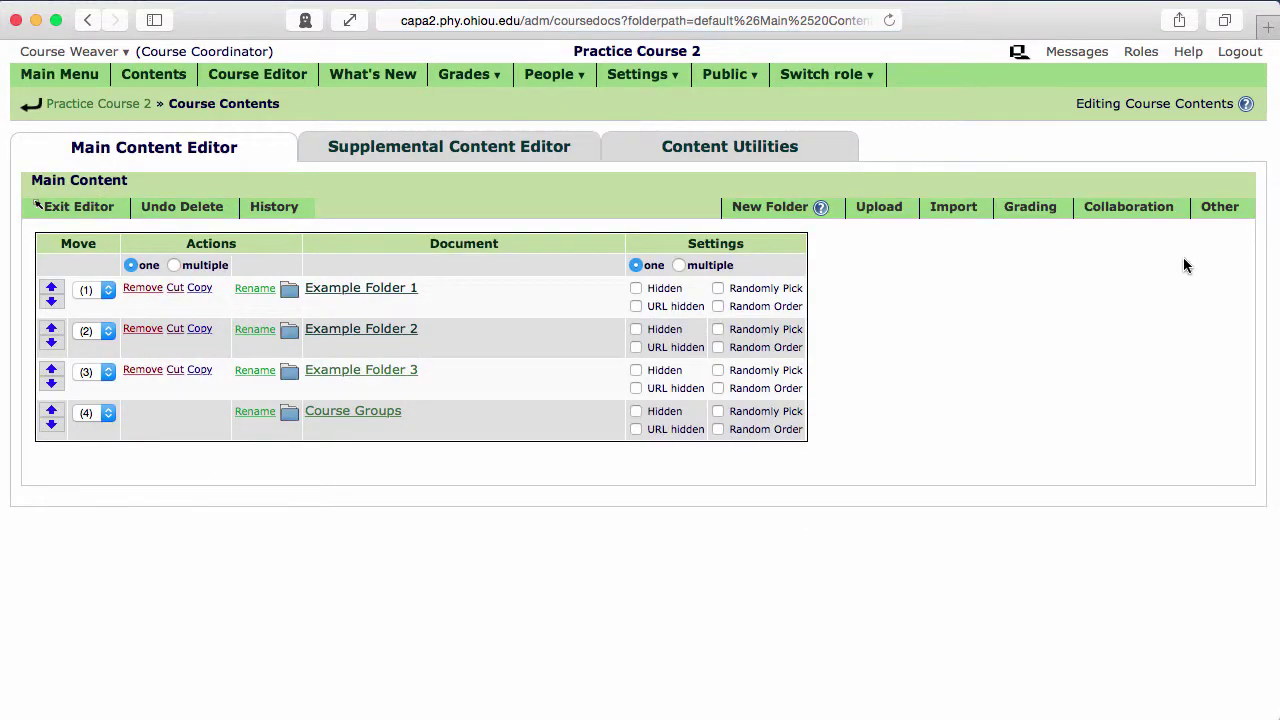
click(1220, 207)
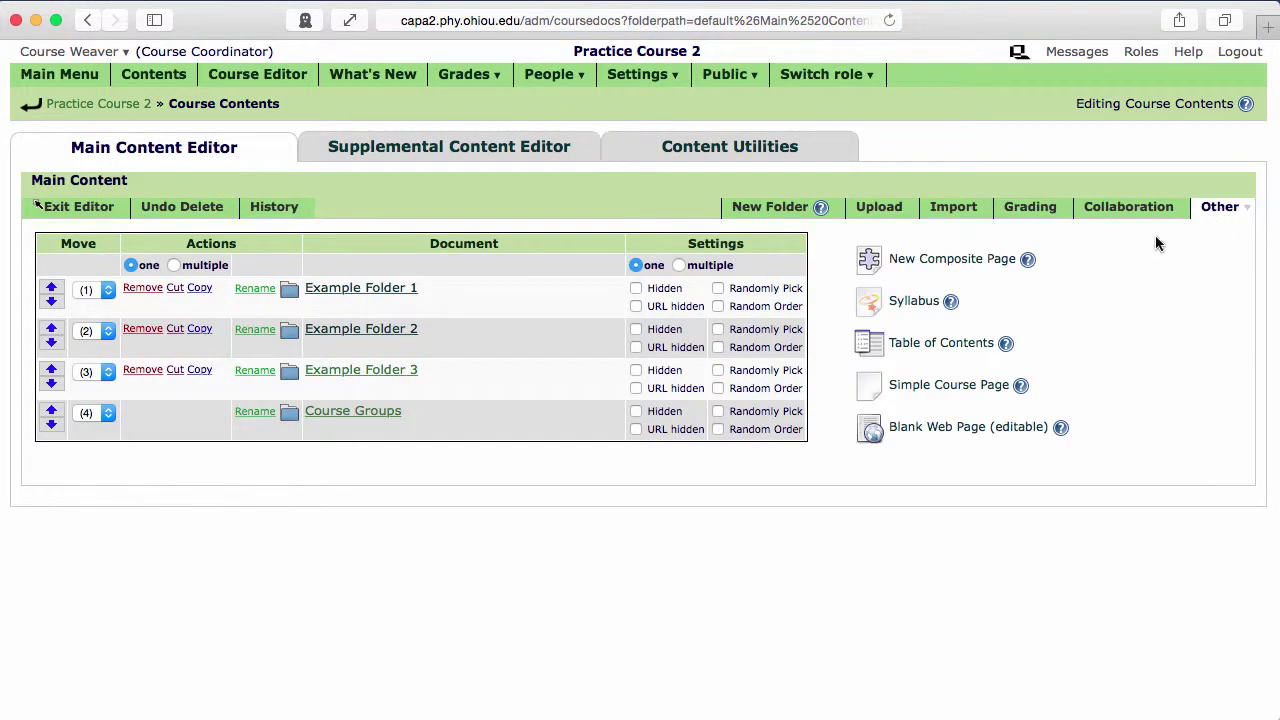
click(929, 345)
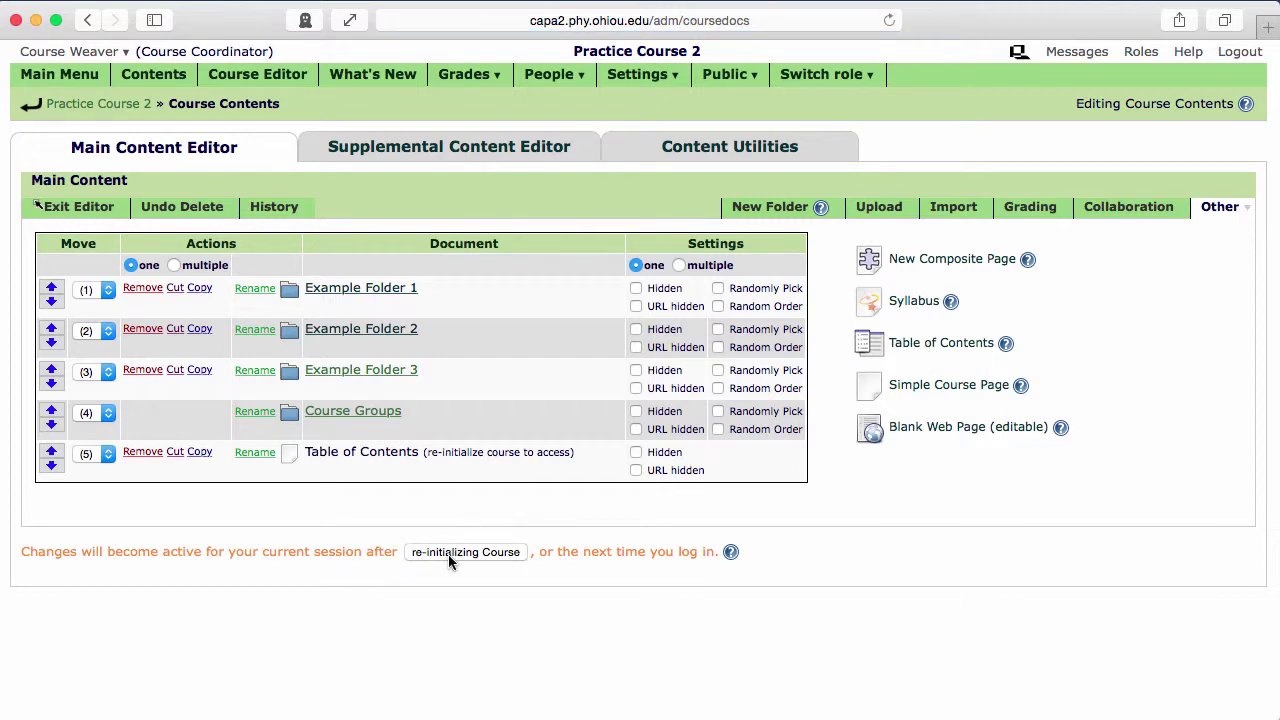
click(448, 556)
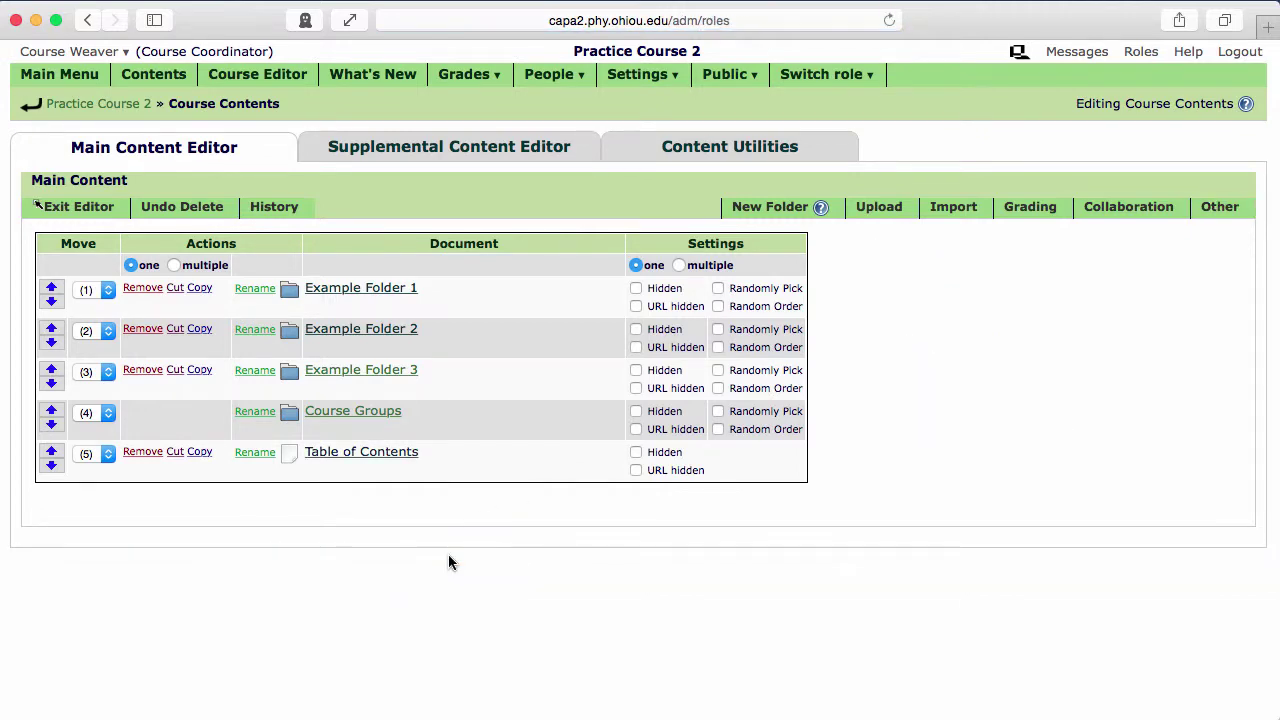
click(367, 453)
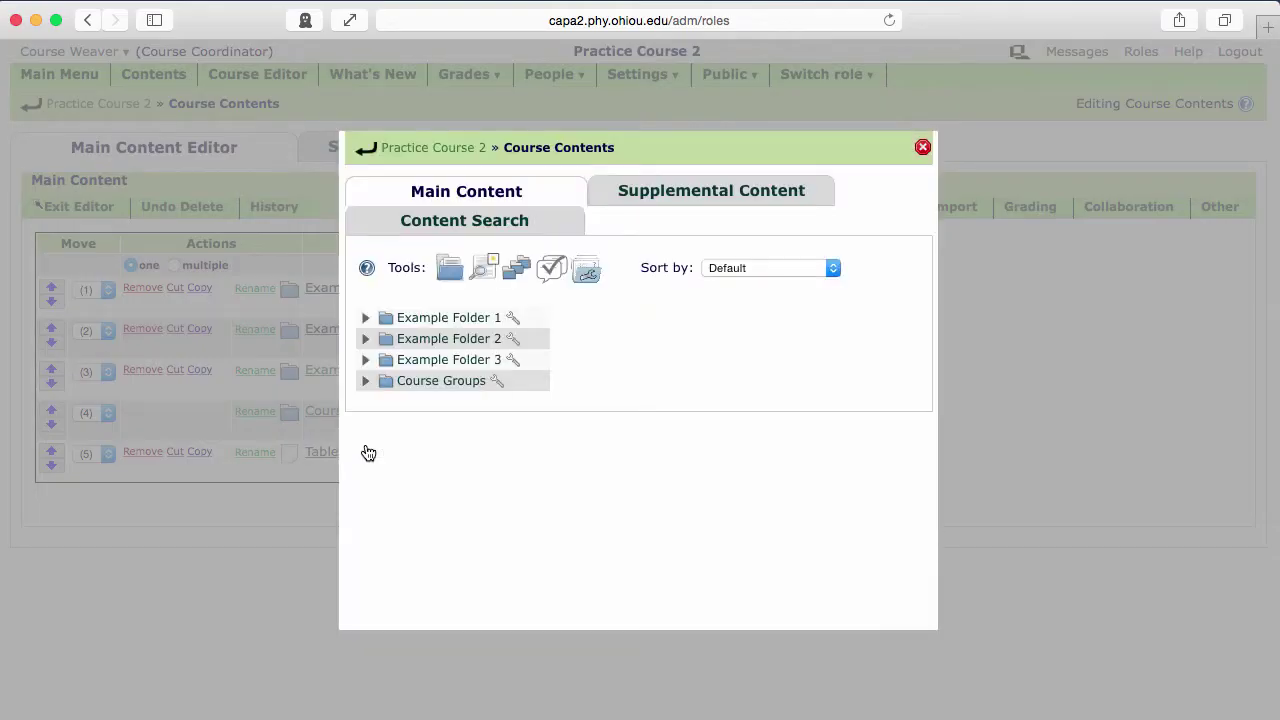
click(924, 150)
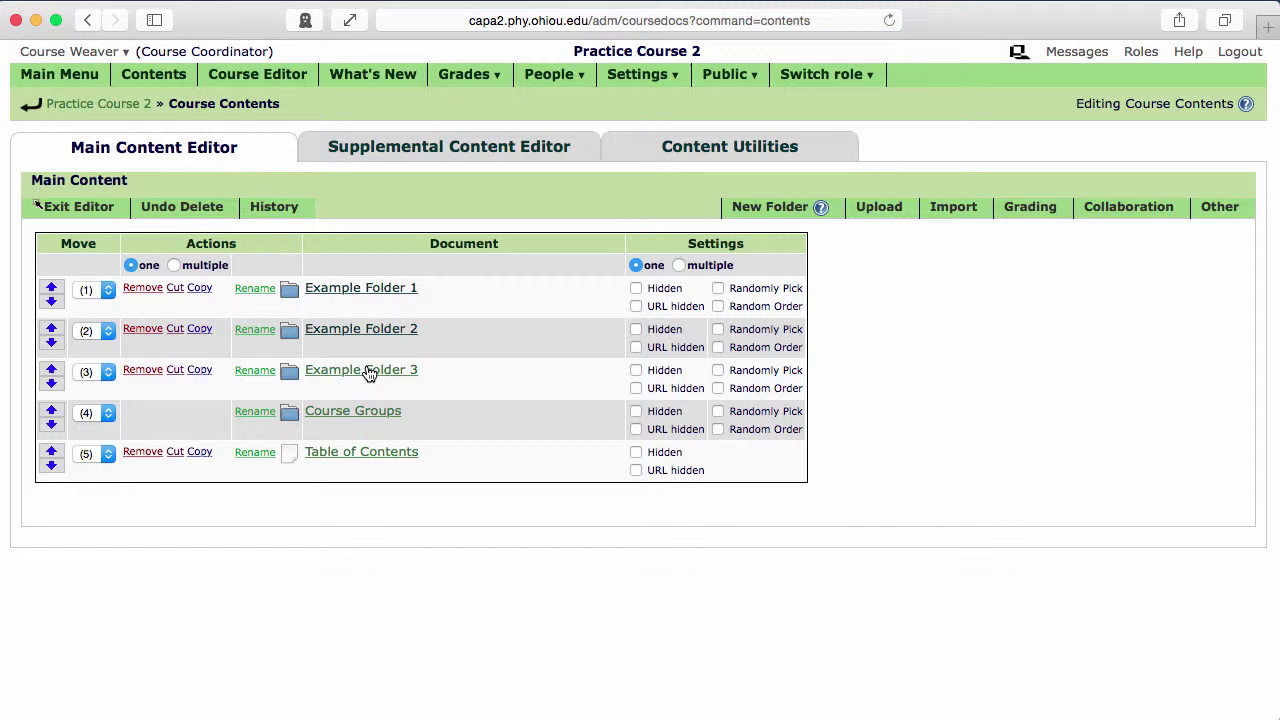
Add a simple course page named "Simple Course Page" to the Muscular System folder in Example Folder 3 and re-initialize the course
click(368, 372)
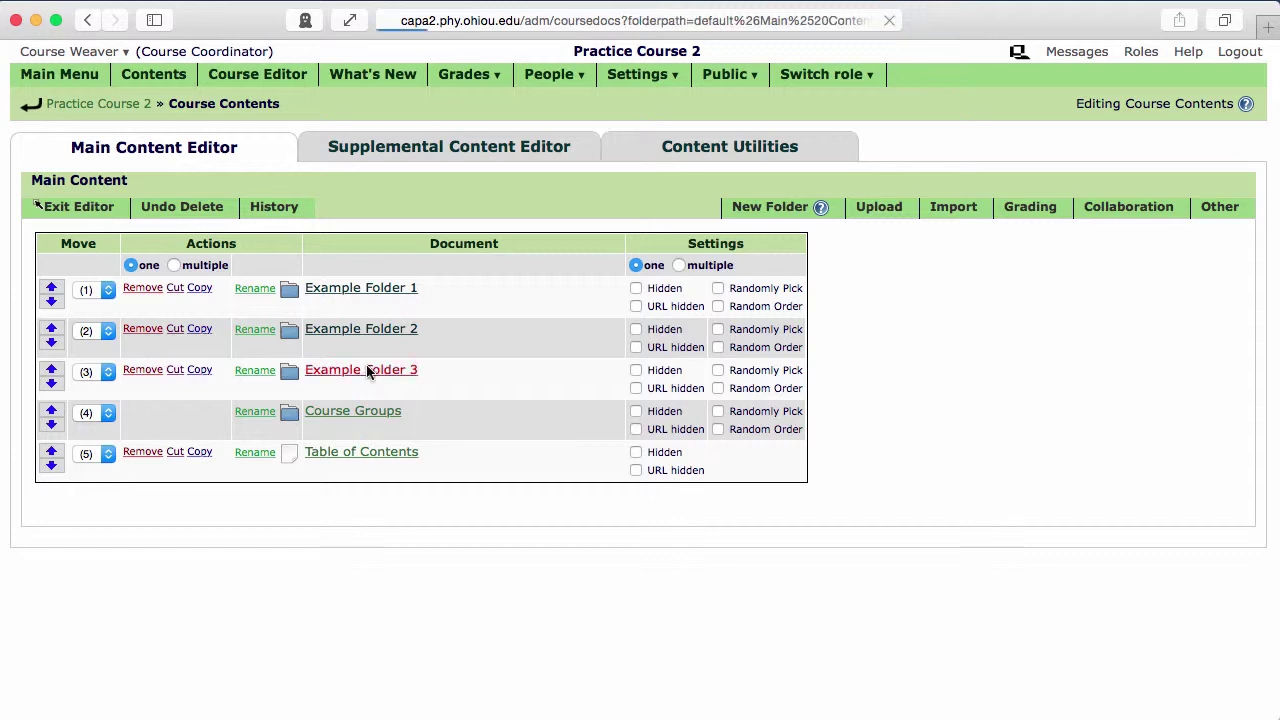
click(357, 371)
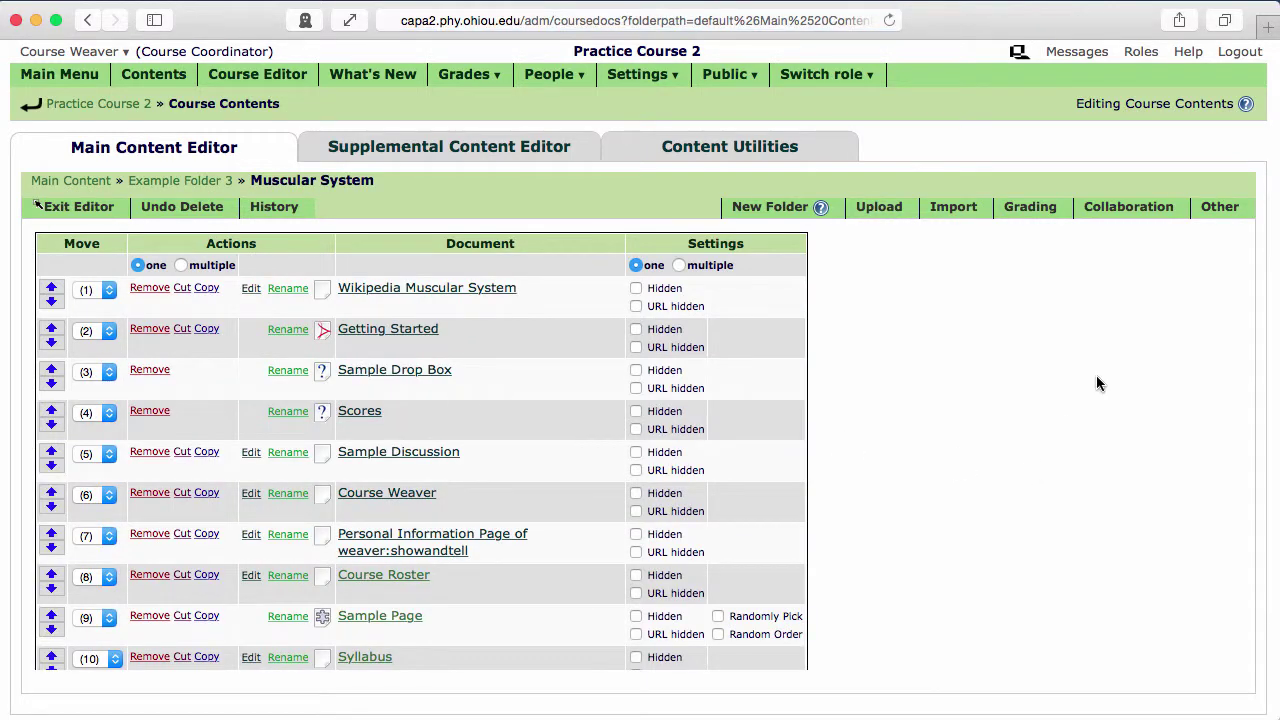
click(1230, 209)
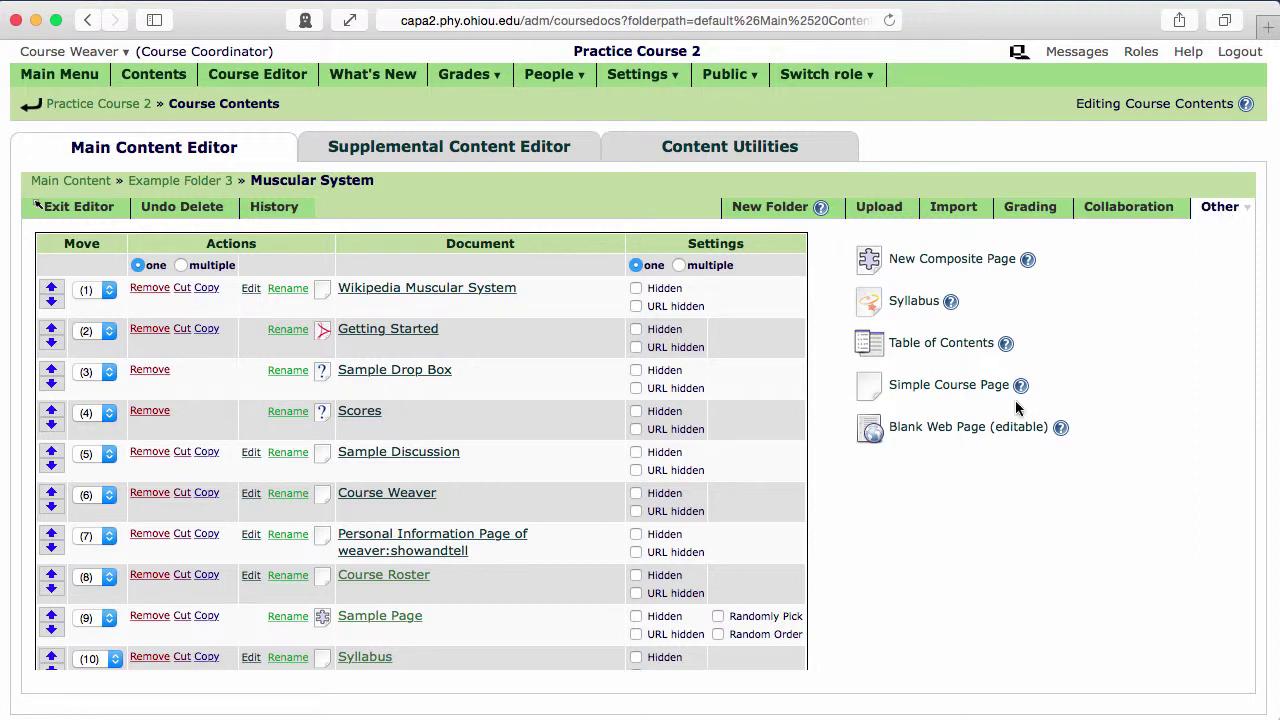
click(946, 391)
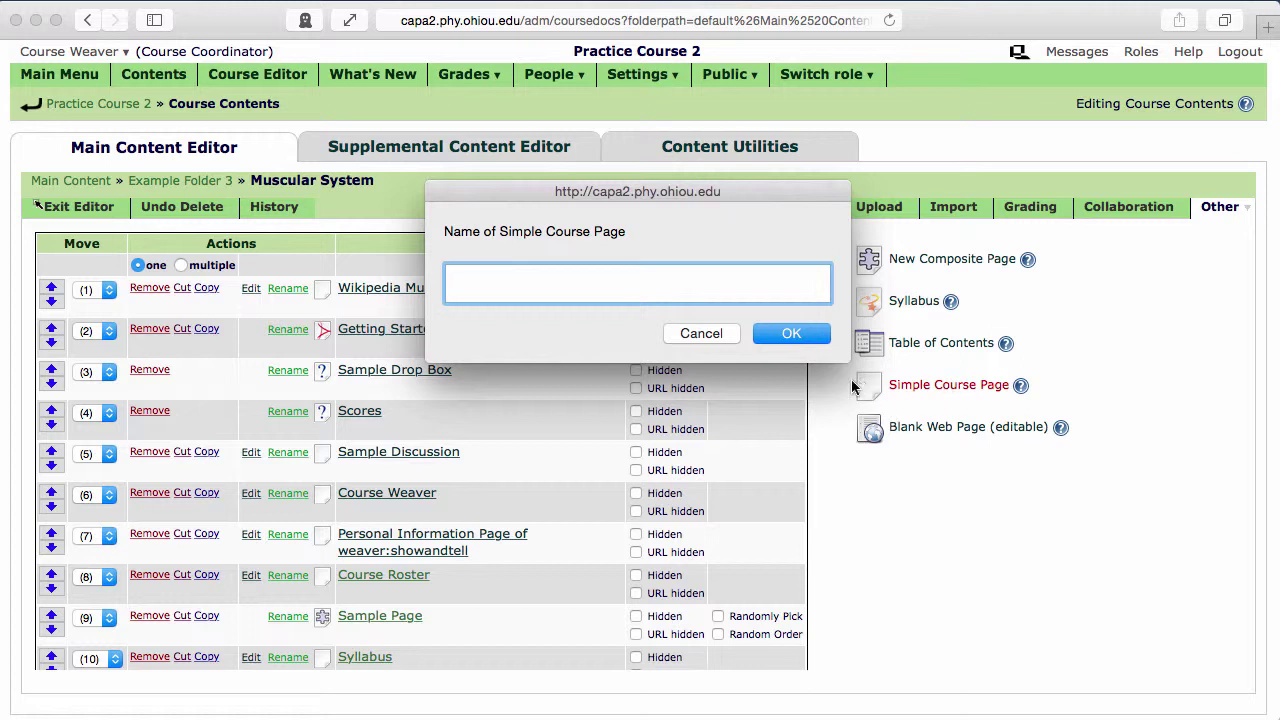
text(Simple Course Page)
key(Return)
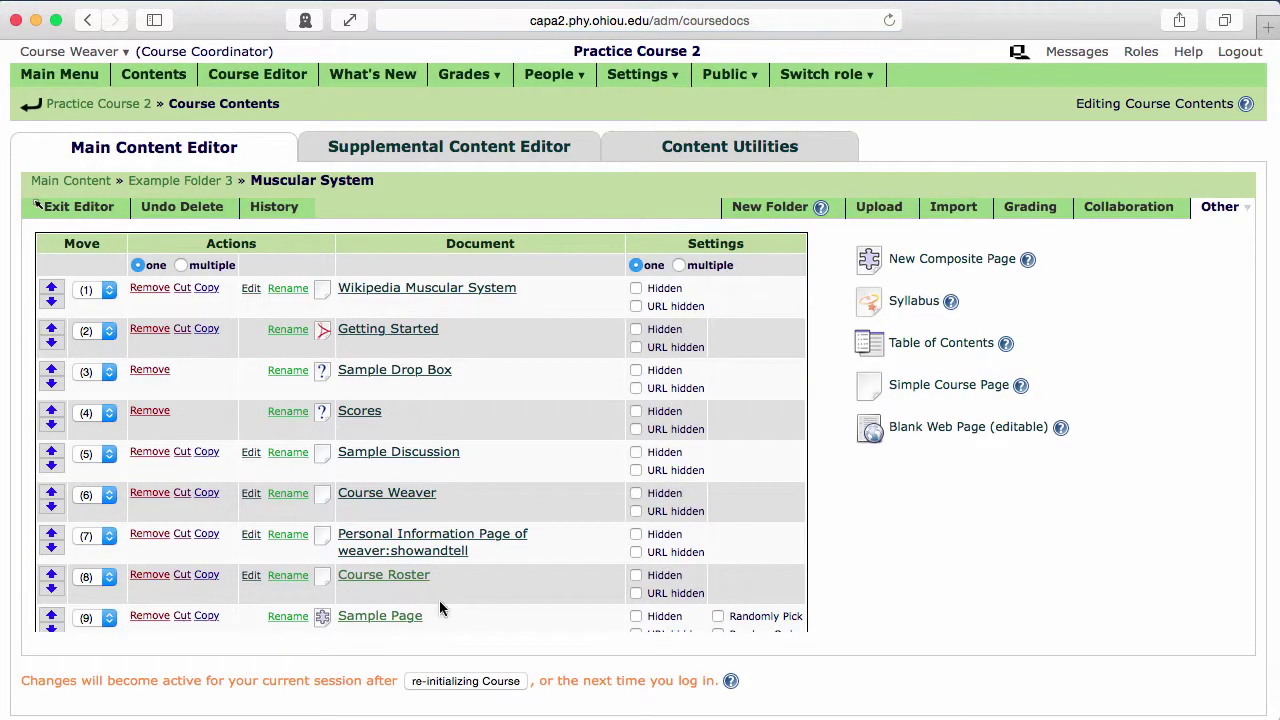
click(452, 682)
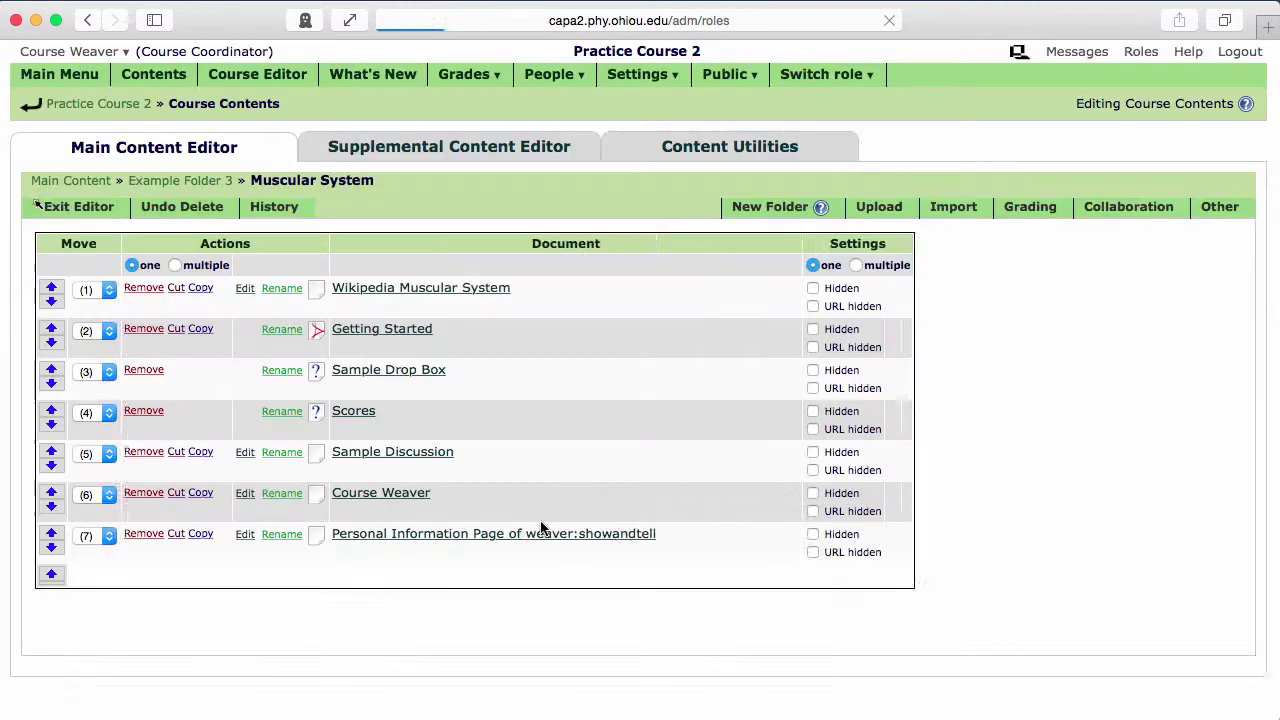
Open Simple Course Page for editing and examine its title, photo, content and web reference sections
scroll(540, 528, down, 3)
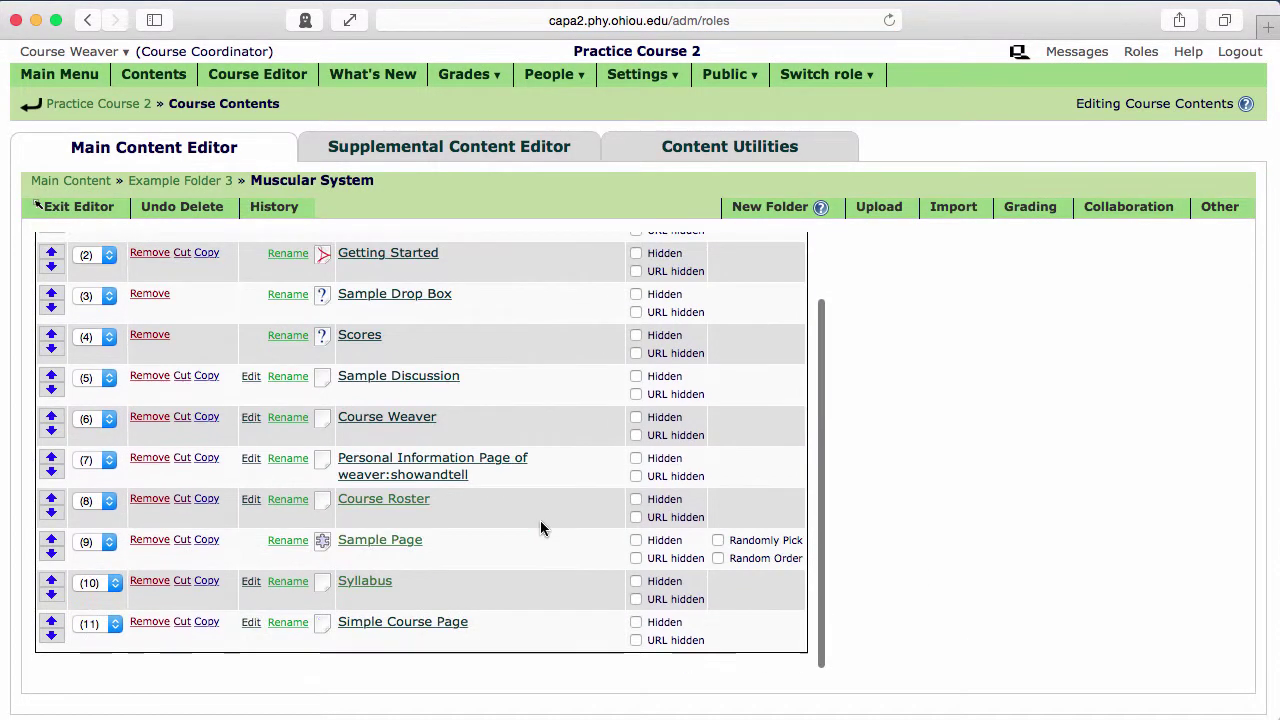
click(250, 623)
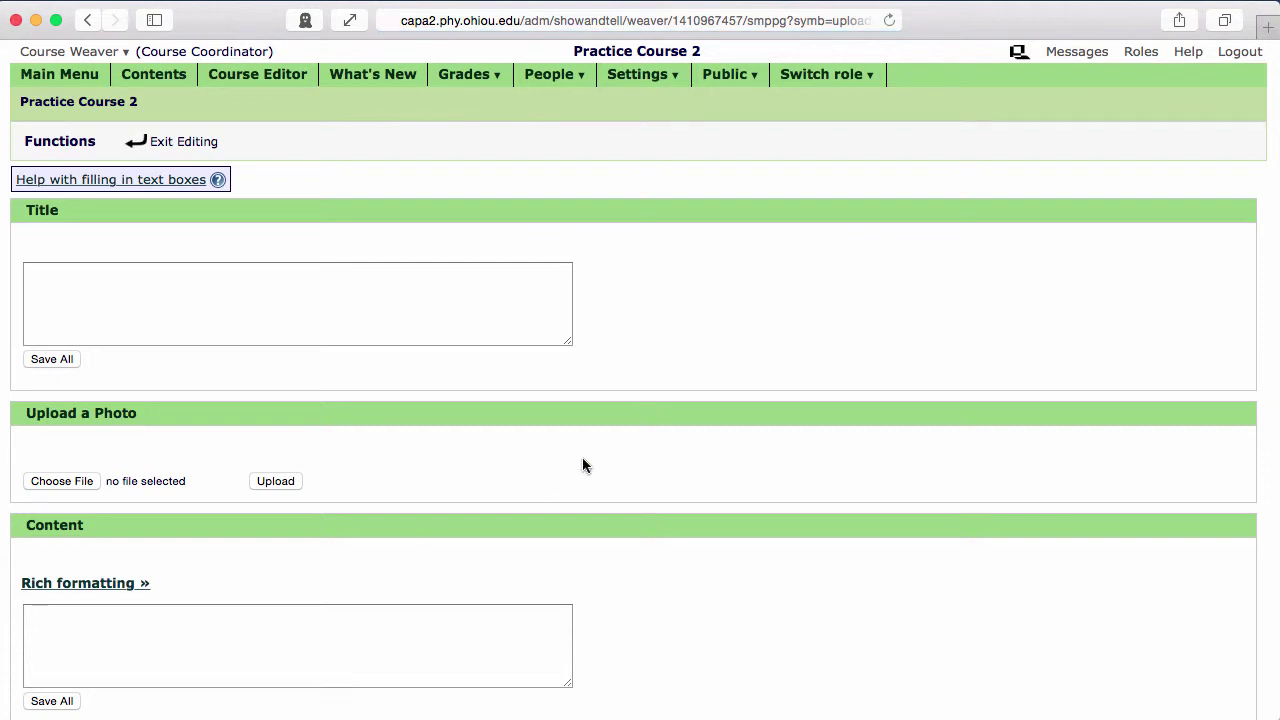
scroll(584, 465, down, 5)
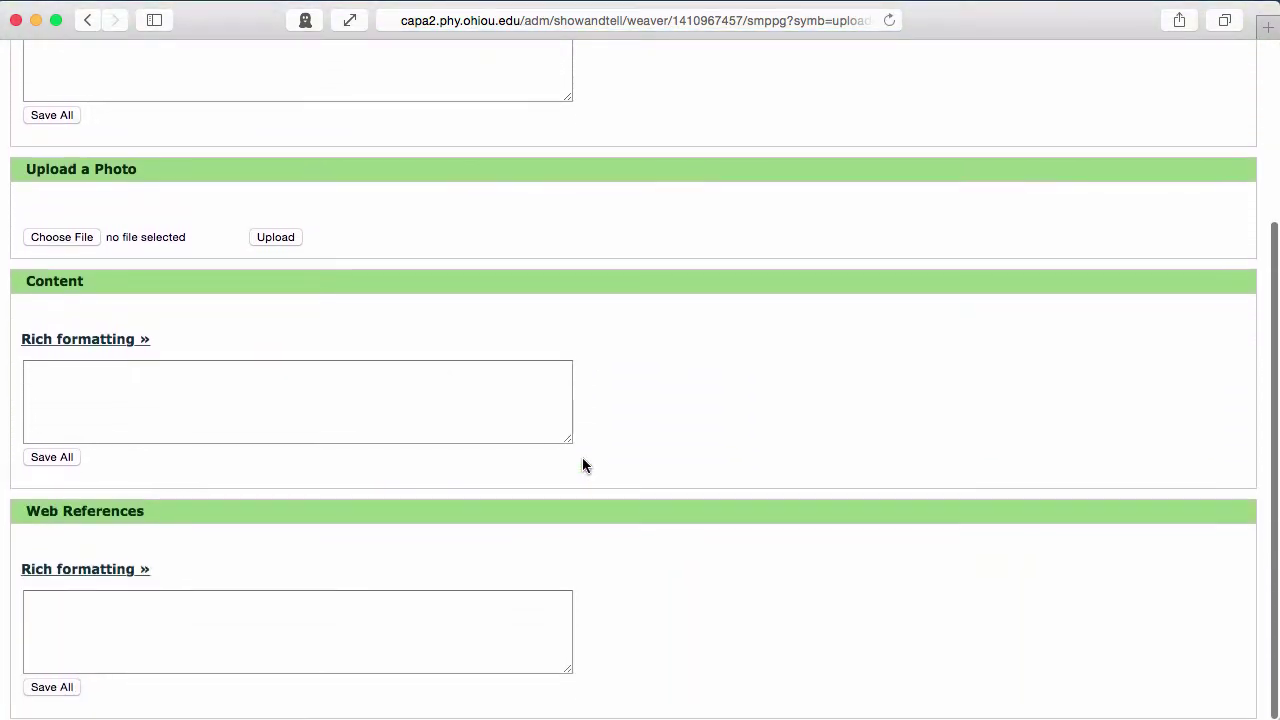
scroll(583, 462, up, 5)
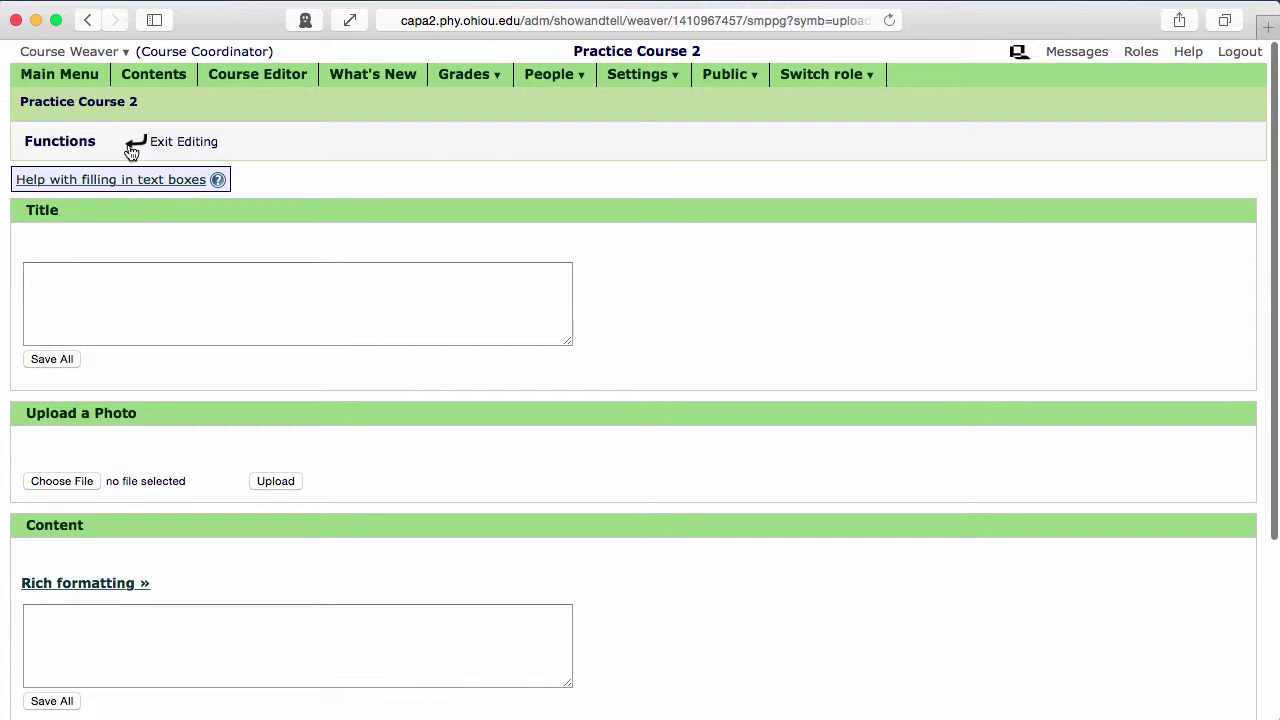
Leave the simple page's editing, add a blank editable web page titled "Sample Webpage" to the Muscular System folder, and re-initialize the course
click(134, 145)
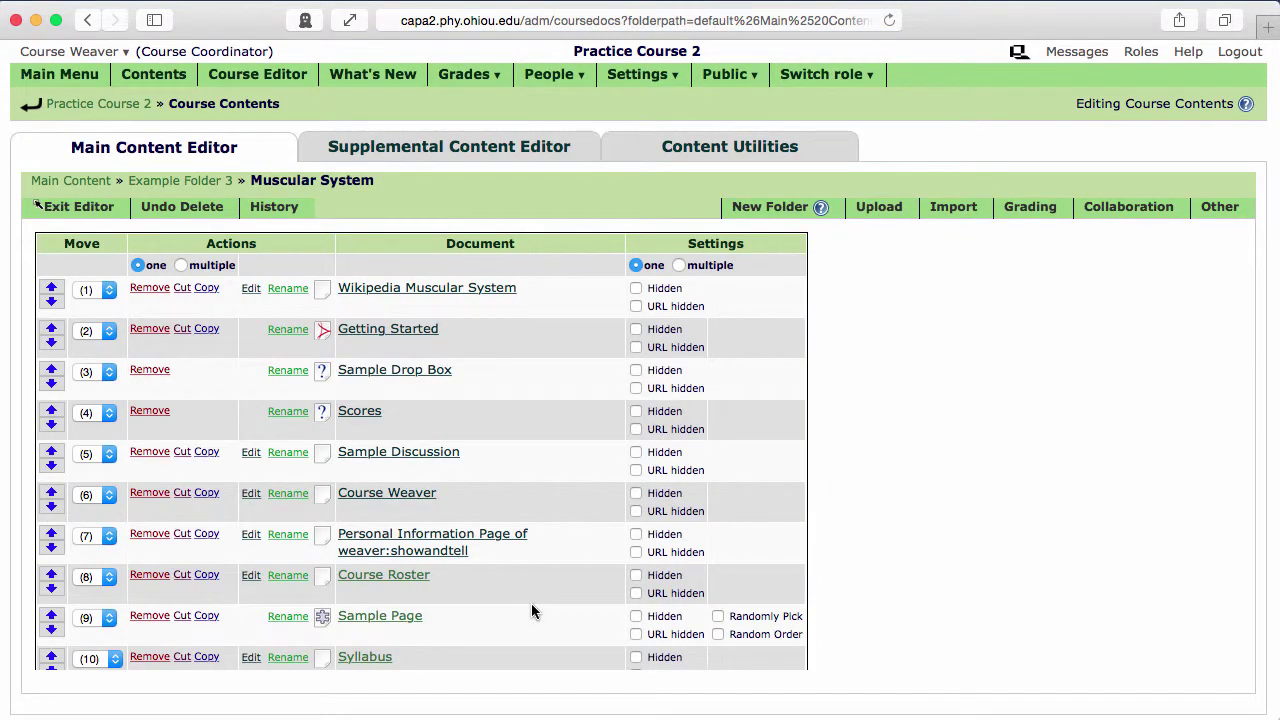
click(1224, 207)
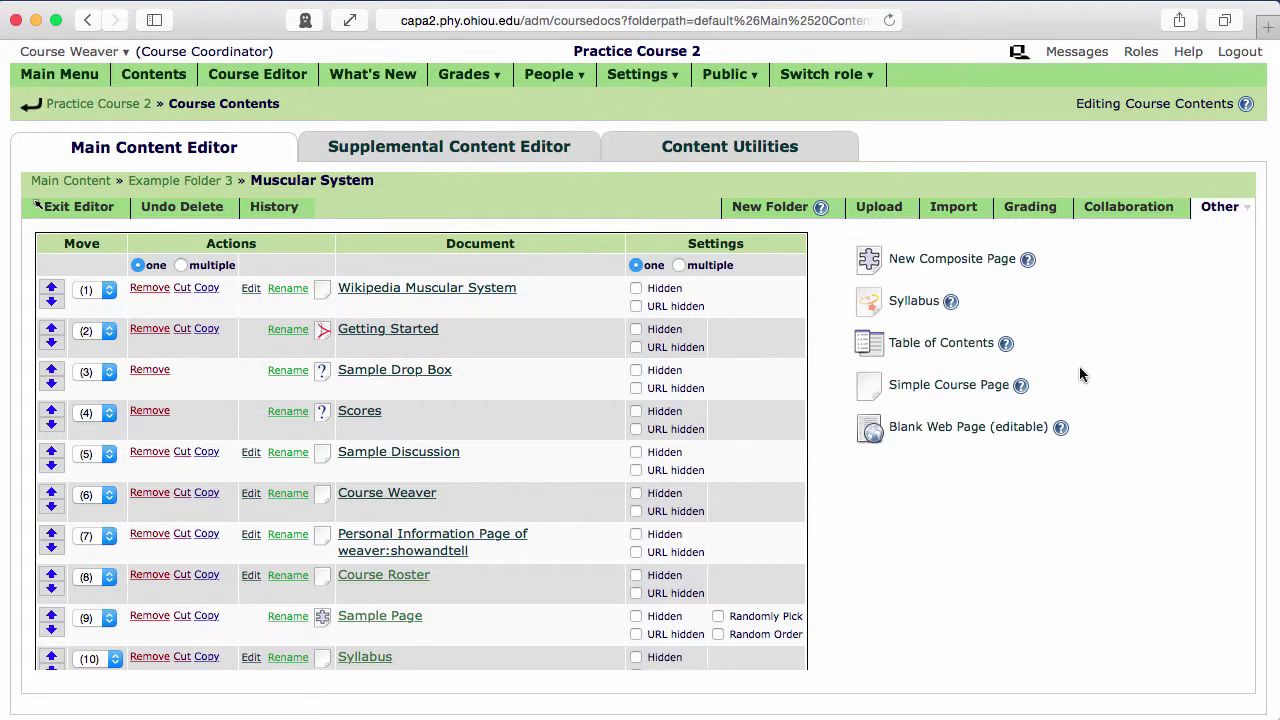
click(963, 434)
text(Samp)
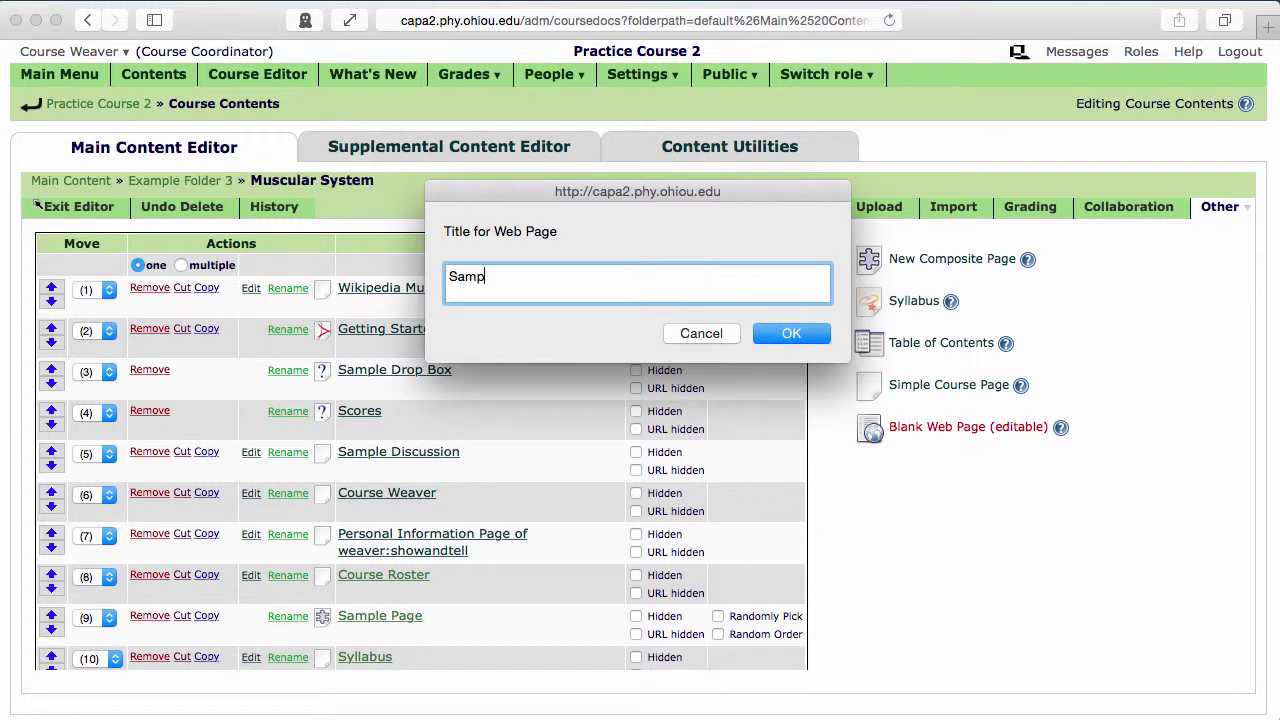
text(le Webpages)
key(BackSpace)
key(Return)
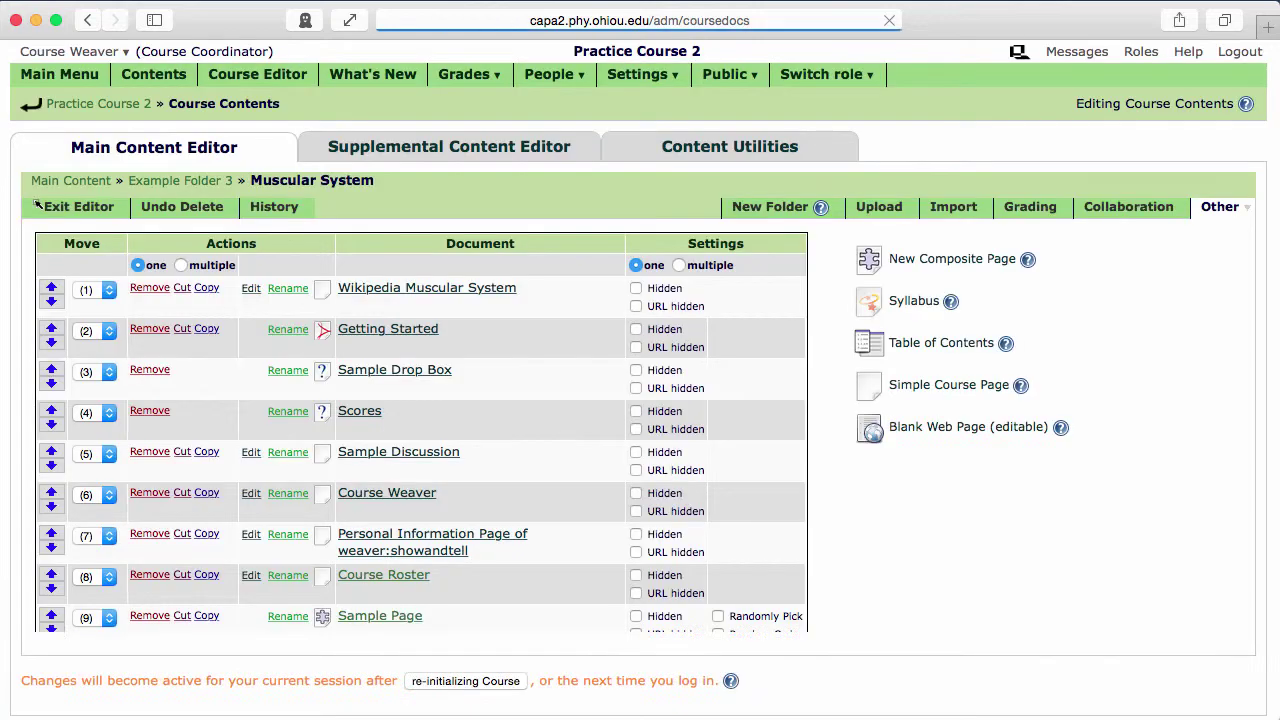
click(480, 684)
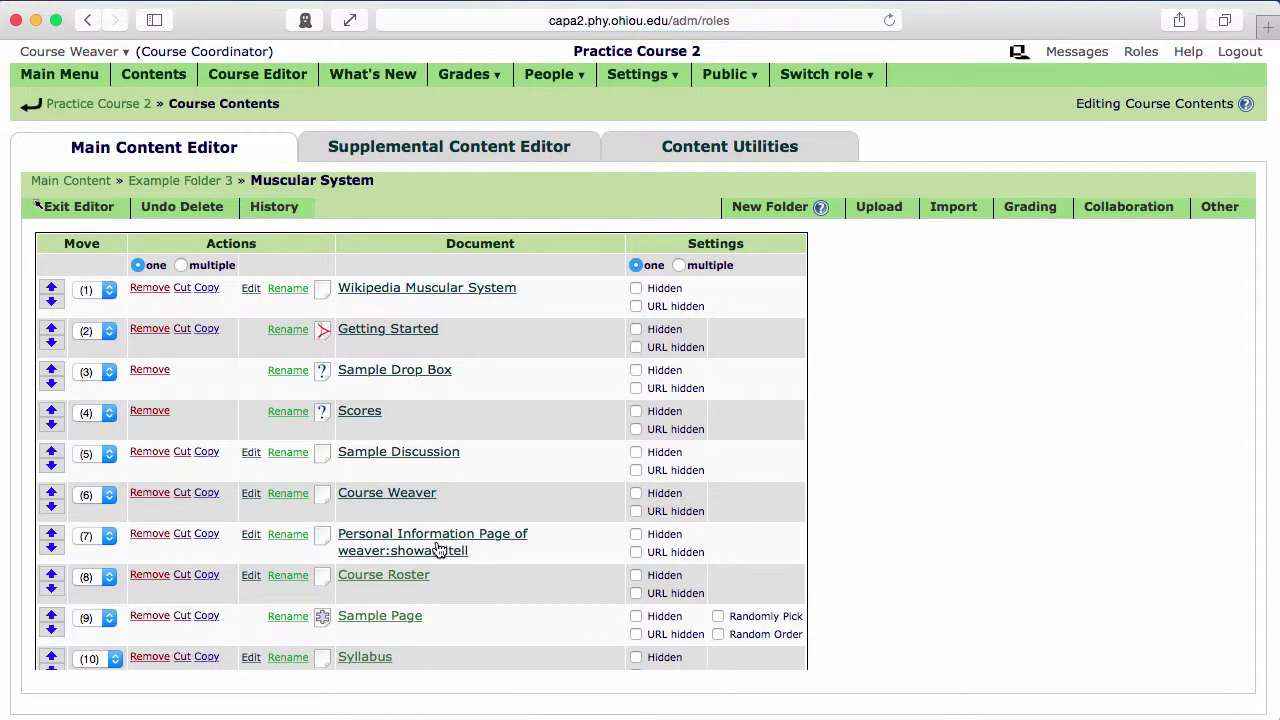
Open Sample Webpage from the Muscular System folder for editing and examine its math rendering options
scroll(433, 550, down, 2)
scroll(433, 550, down, 1)
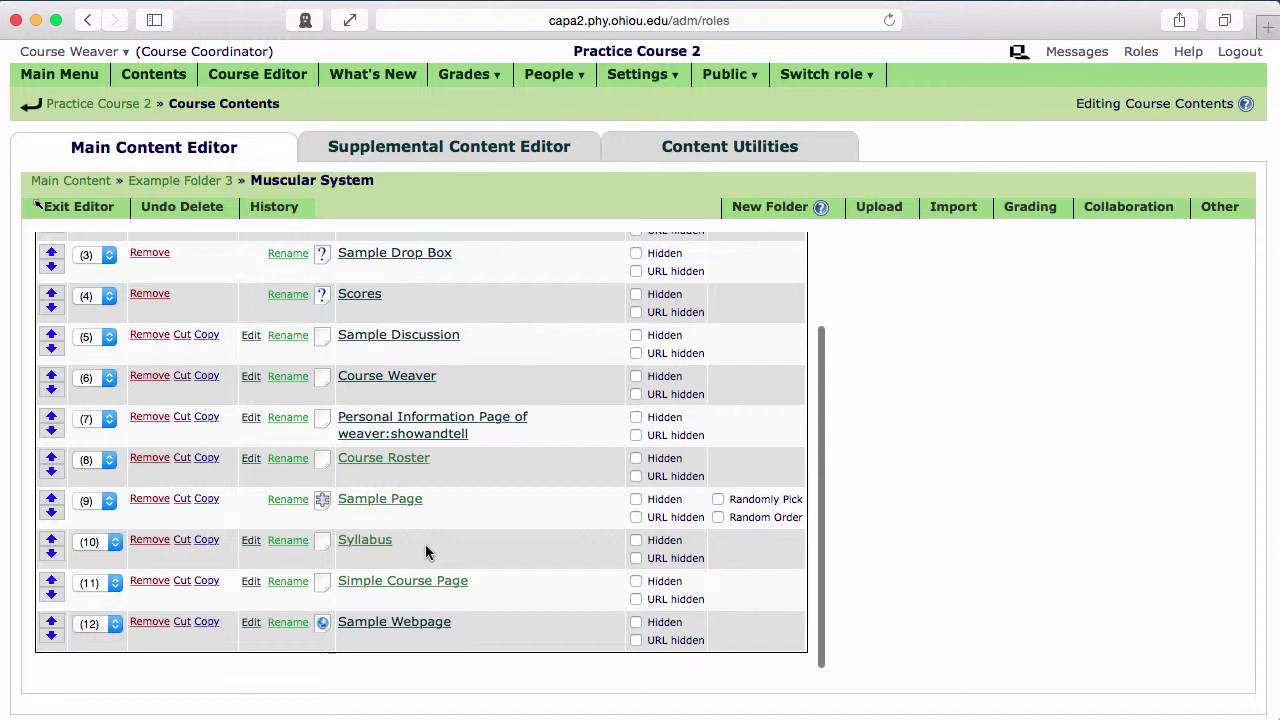
click(251, 623)
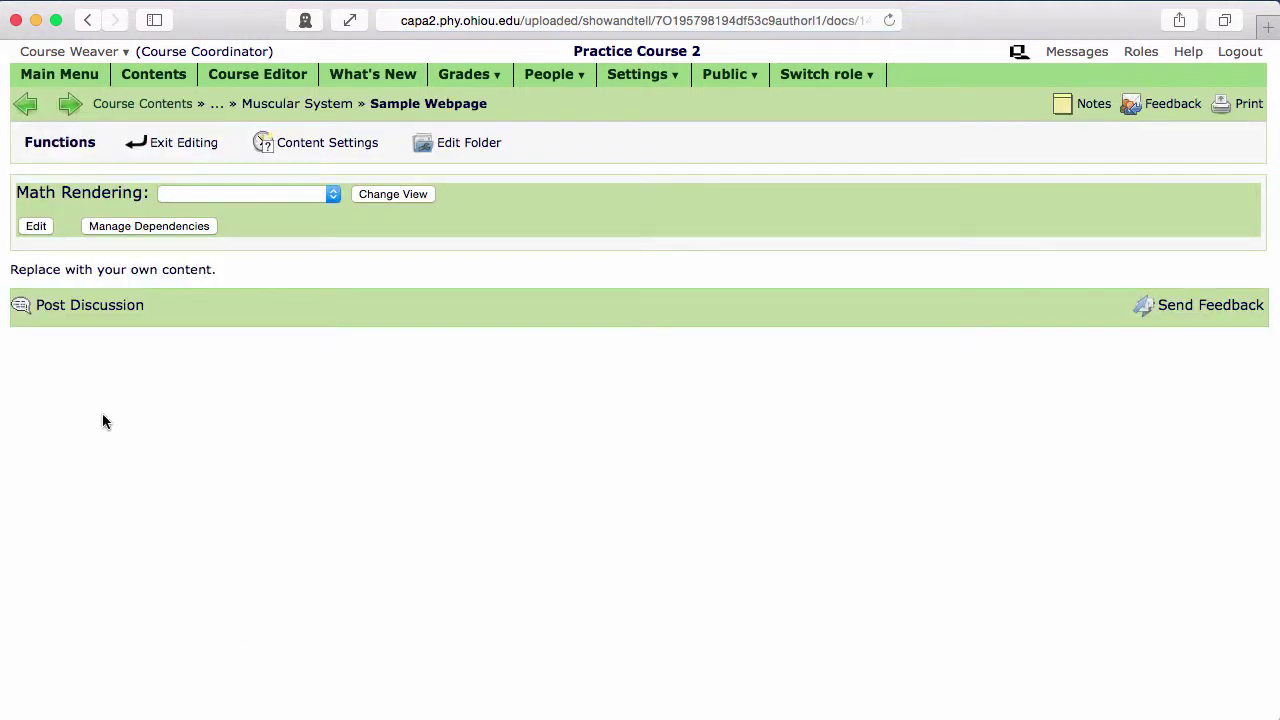
click(252, 196)
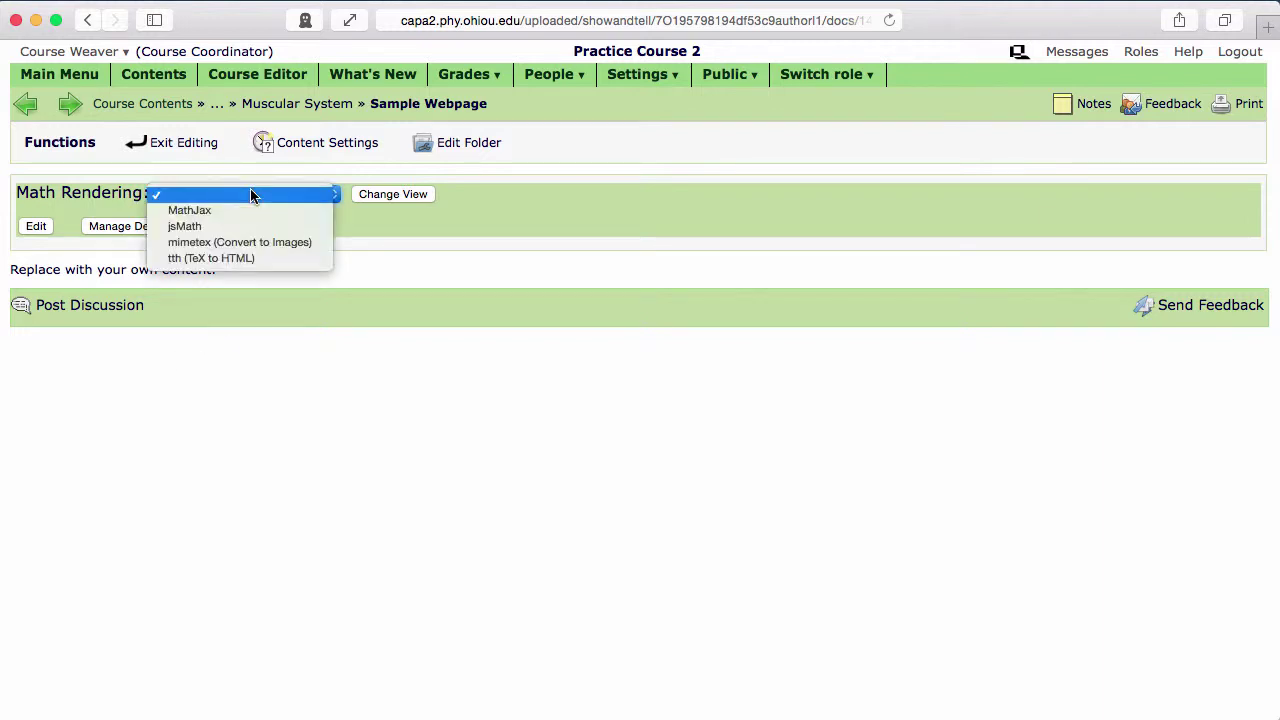
click(404, 438)
Replace all of Sample Webpage's HTML source with the copied CourseWeaver newsletter code, then save and view the whole page
click(34, 225)
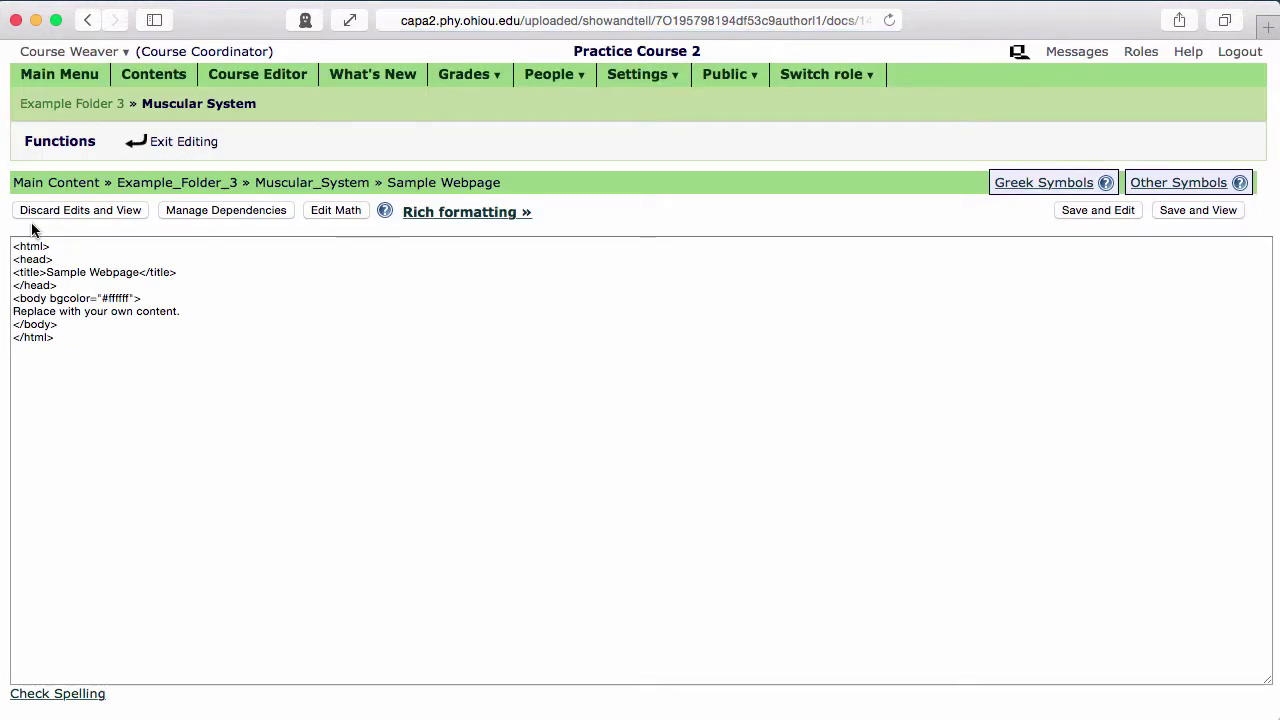
click(477, 361)
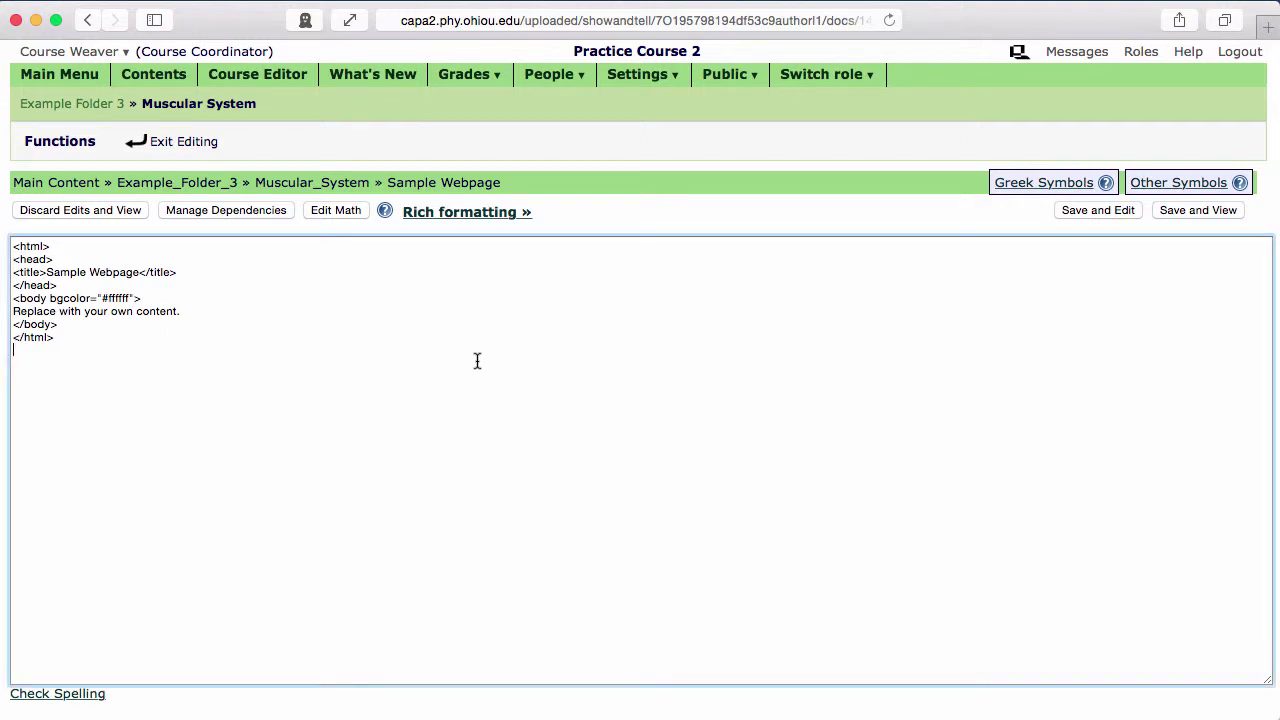
key(super+a)
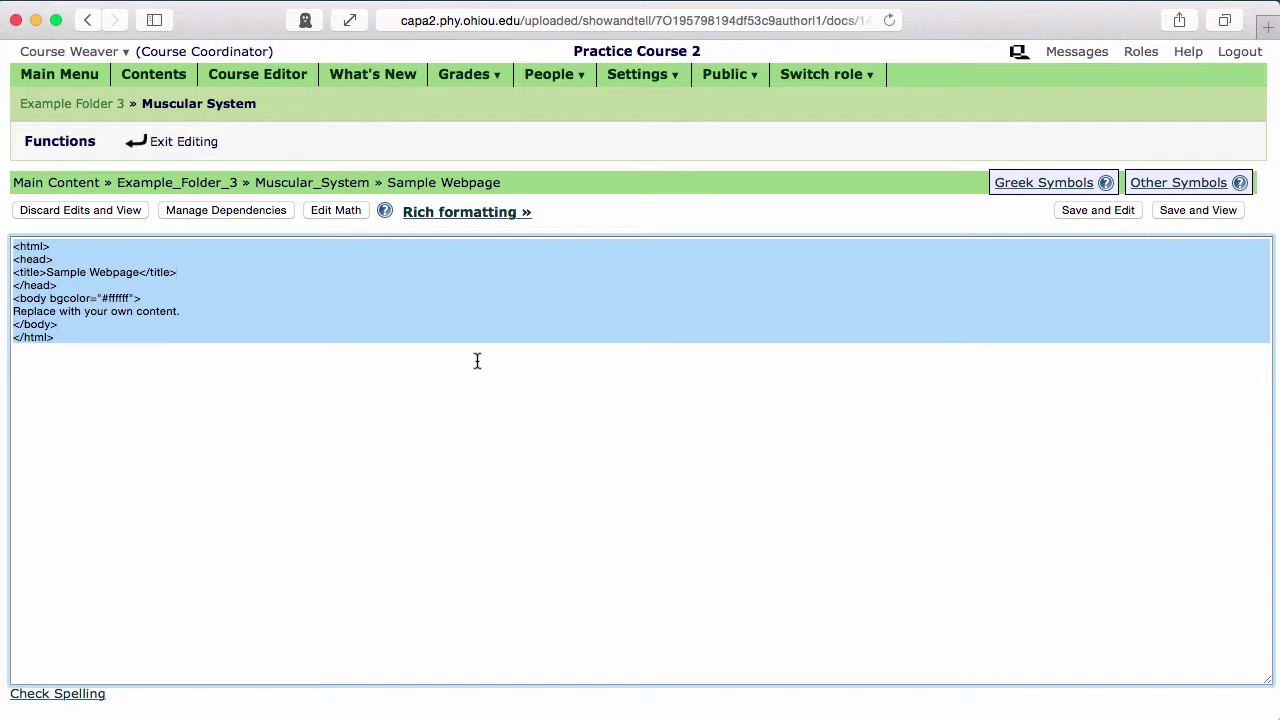
key(super+v)
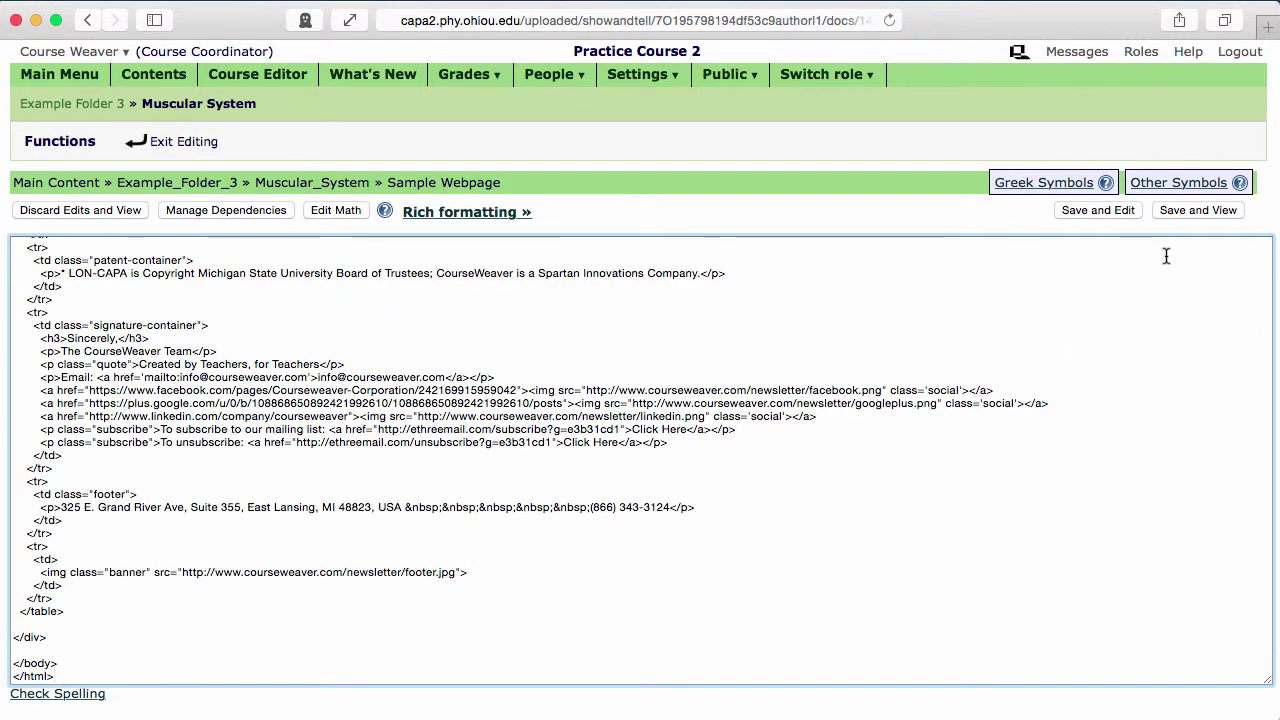
click(1181, 212)
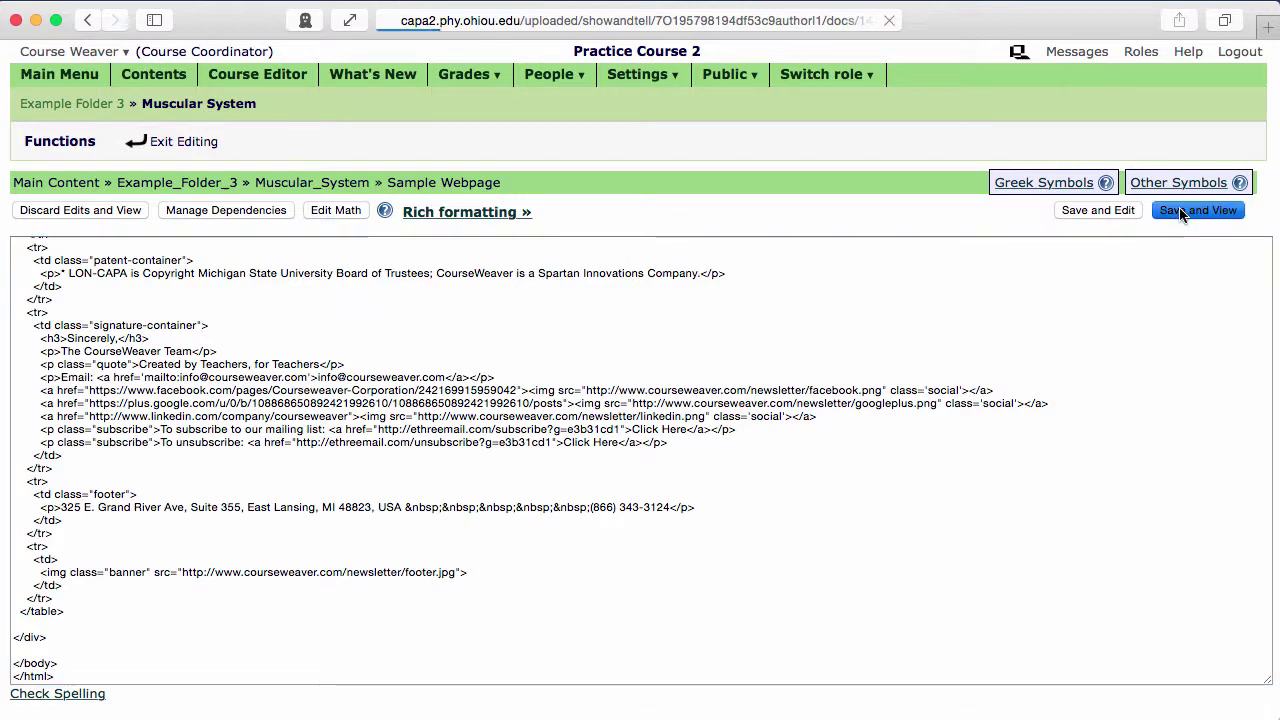
scroll(1153, 540, down, 10)
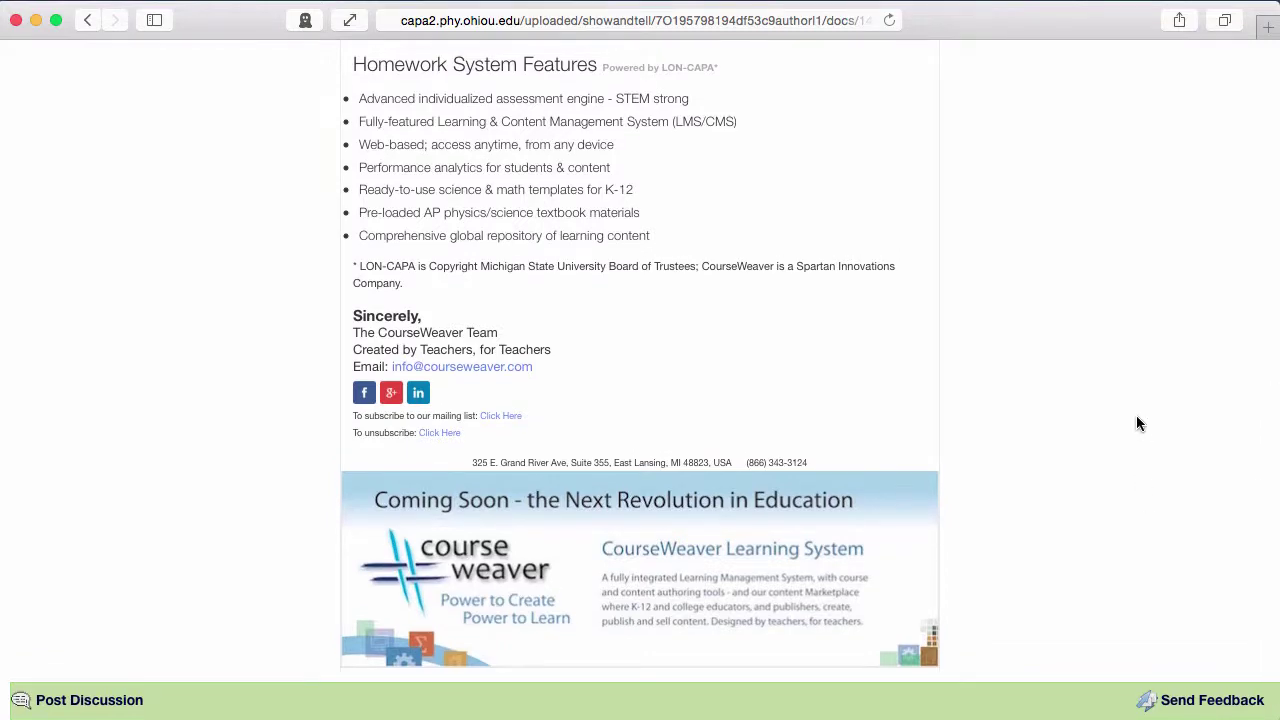
scroll(1136, 415, up, 10)
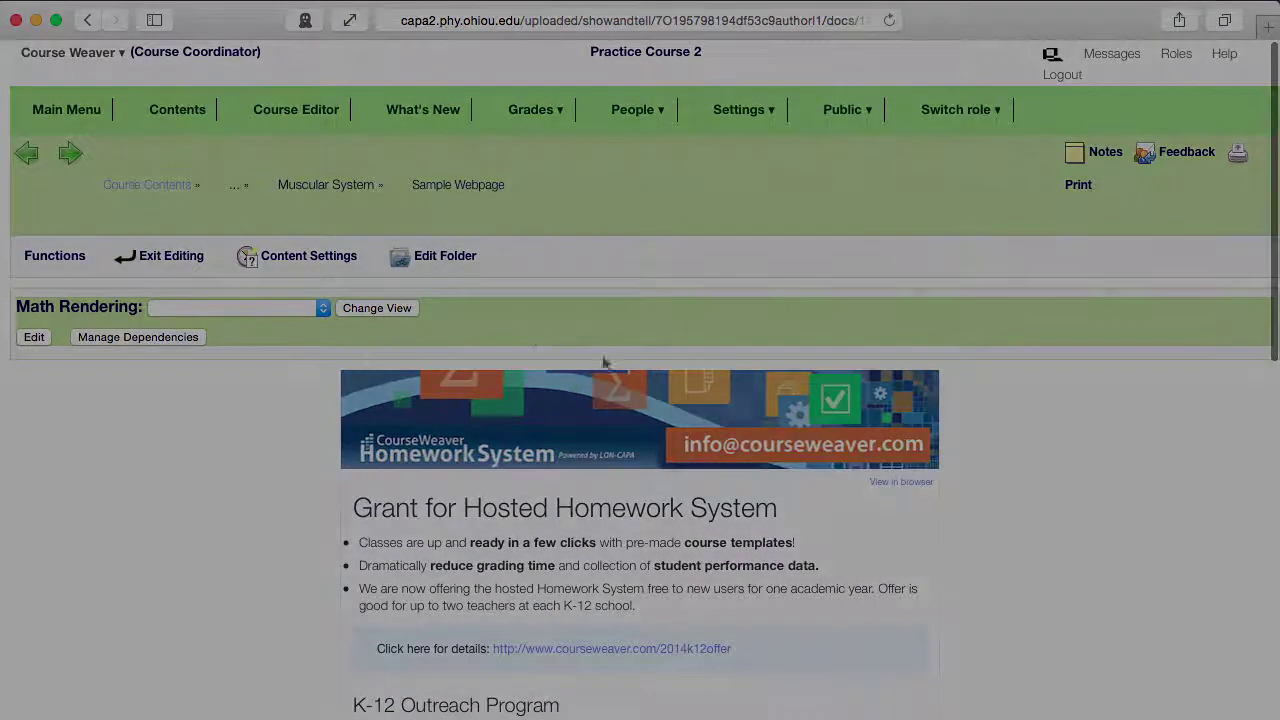